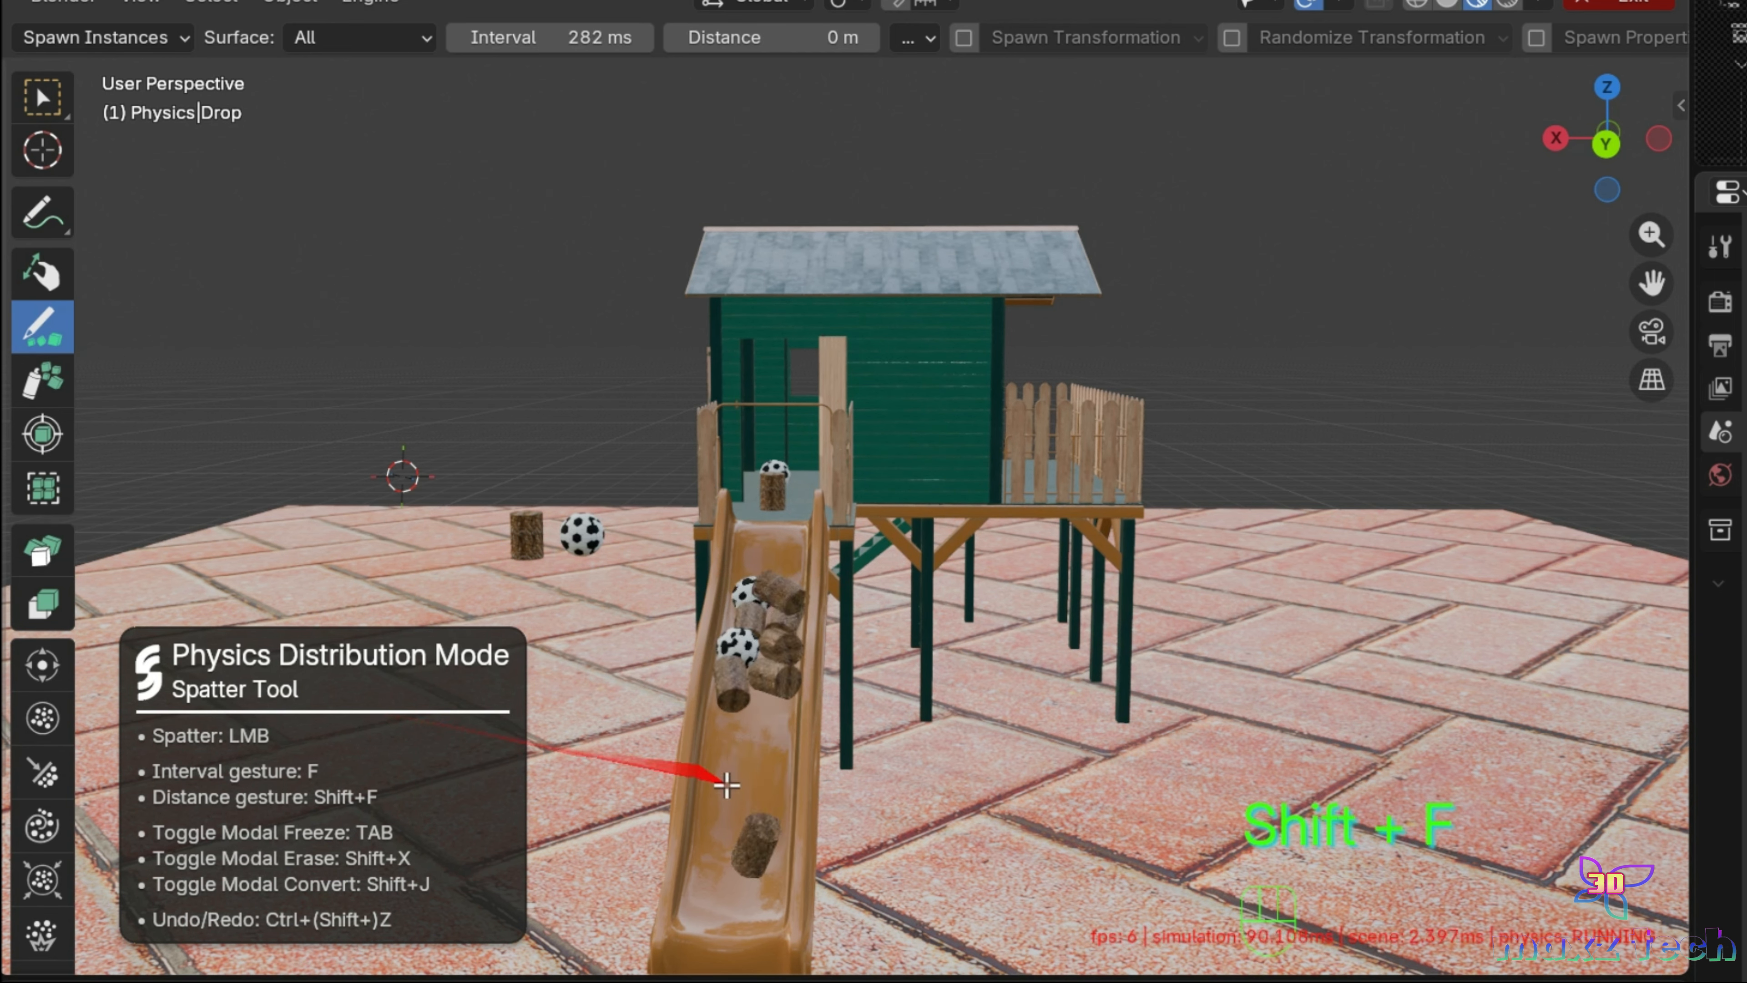
Step: Erase the logs and balls from the slide, and spatter a few new ones at the playhouse entrance
key(shift+x)
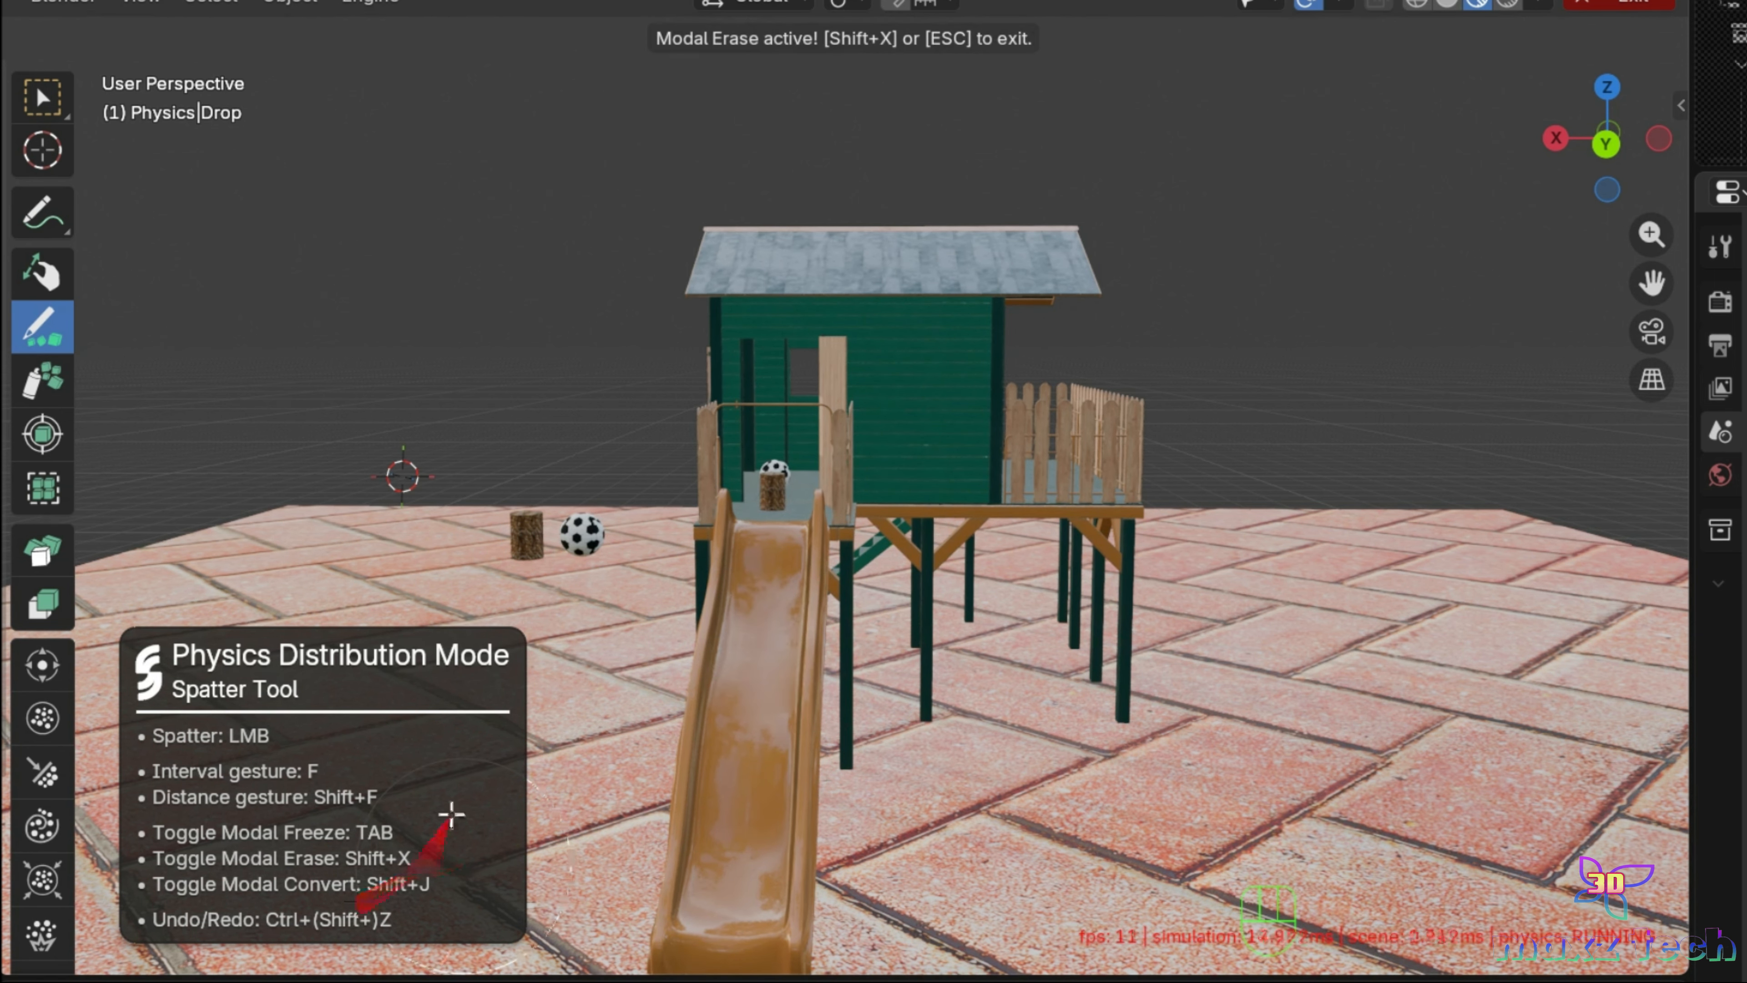
key(shift+x)
click(783, 534)
scroll(782, 535, up, 2)
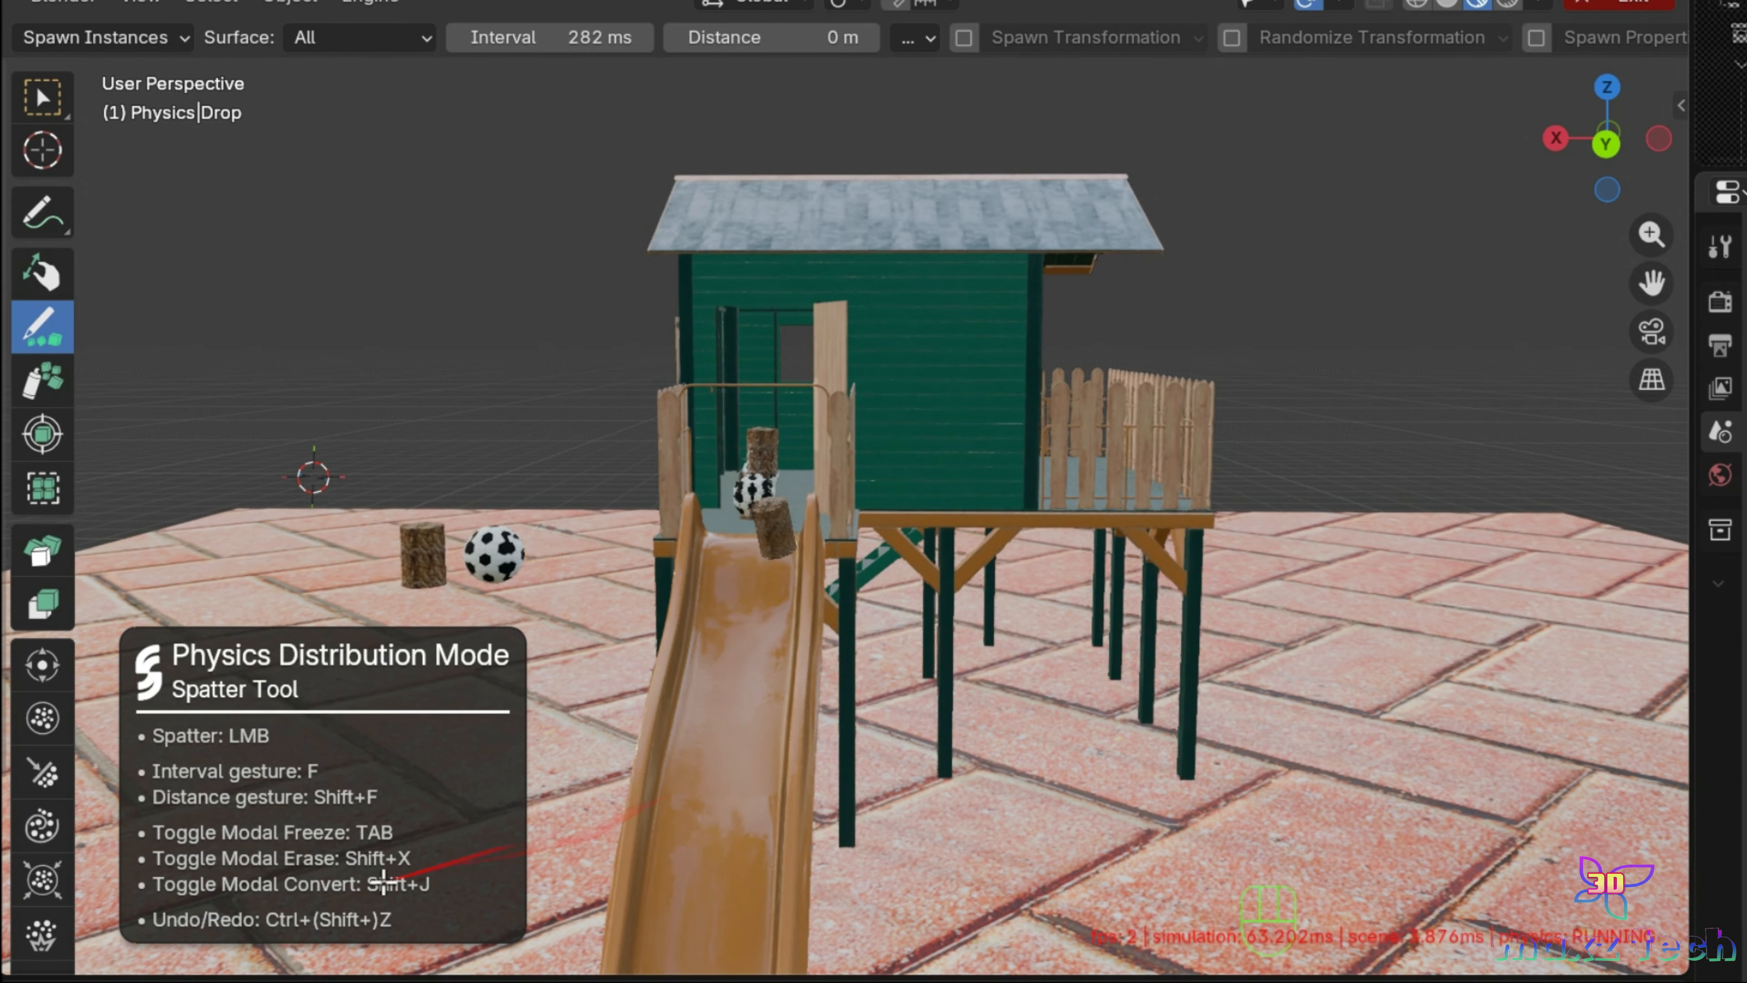
key(shift+j)
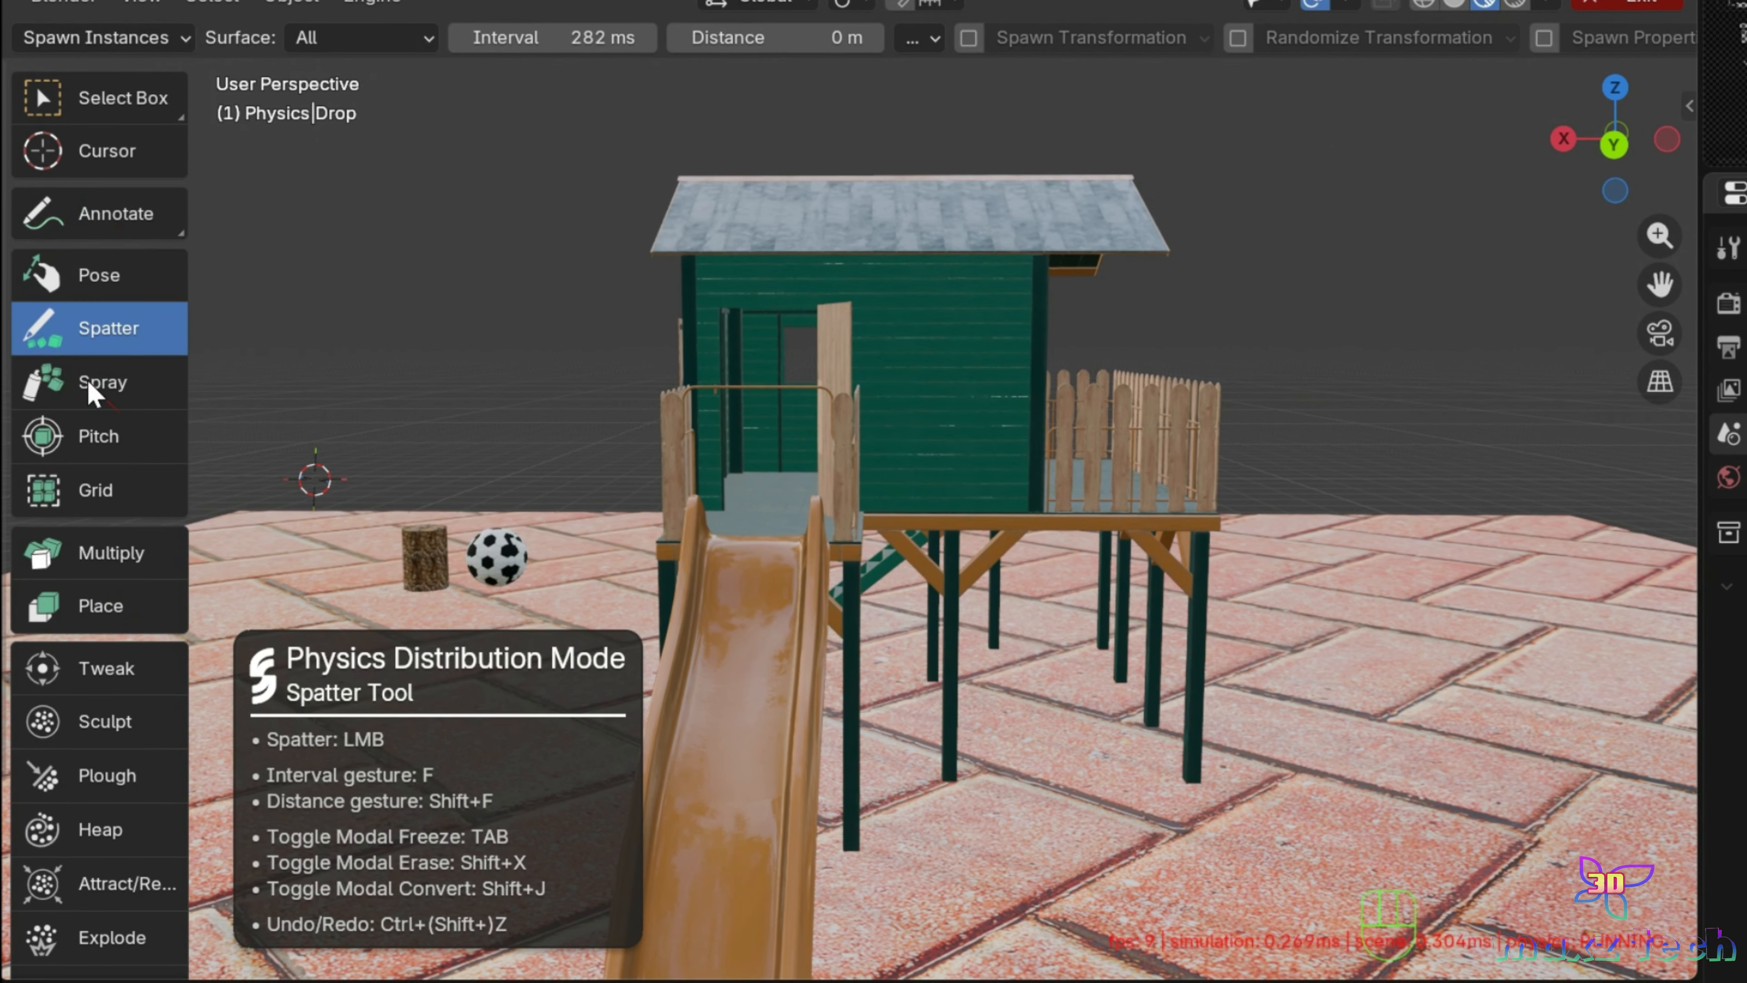
Step: Spray logs and soccer balls over the playhouse roof with the Spray tool
click(92, 395)
scroll(885, 226, down, 2)
click(880, 232)
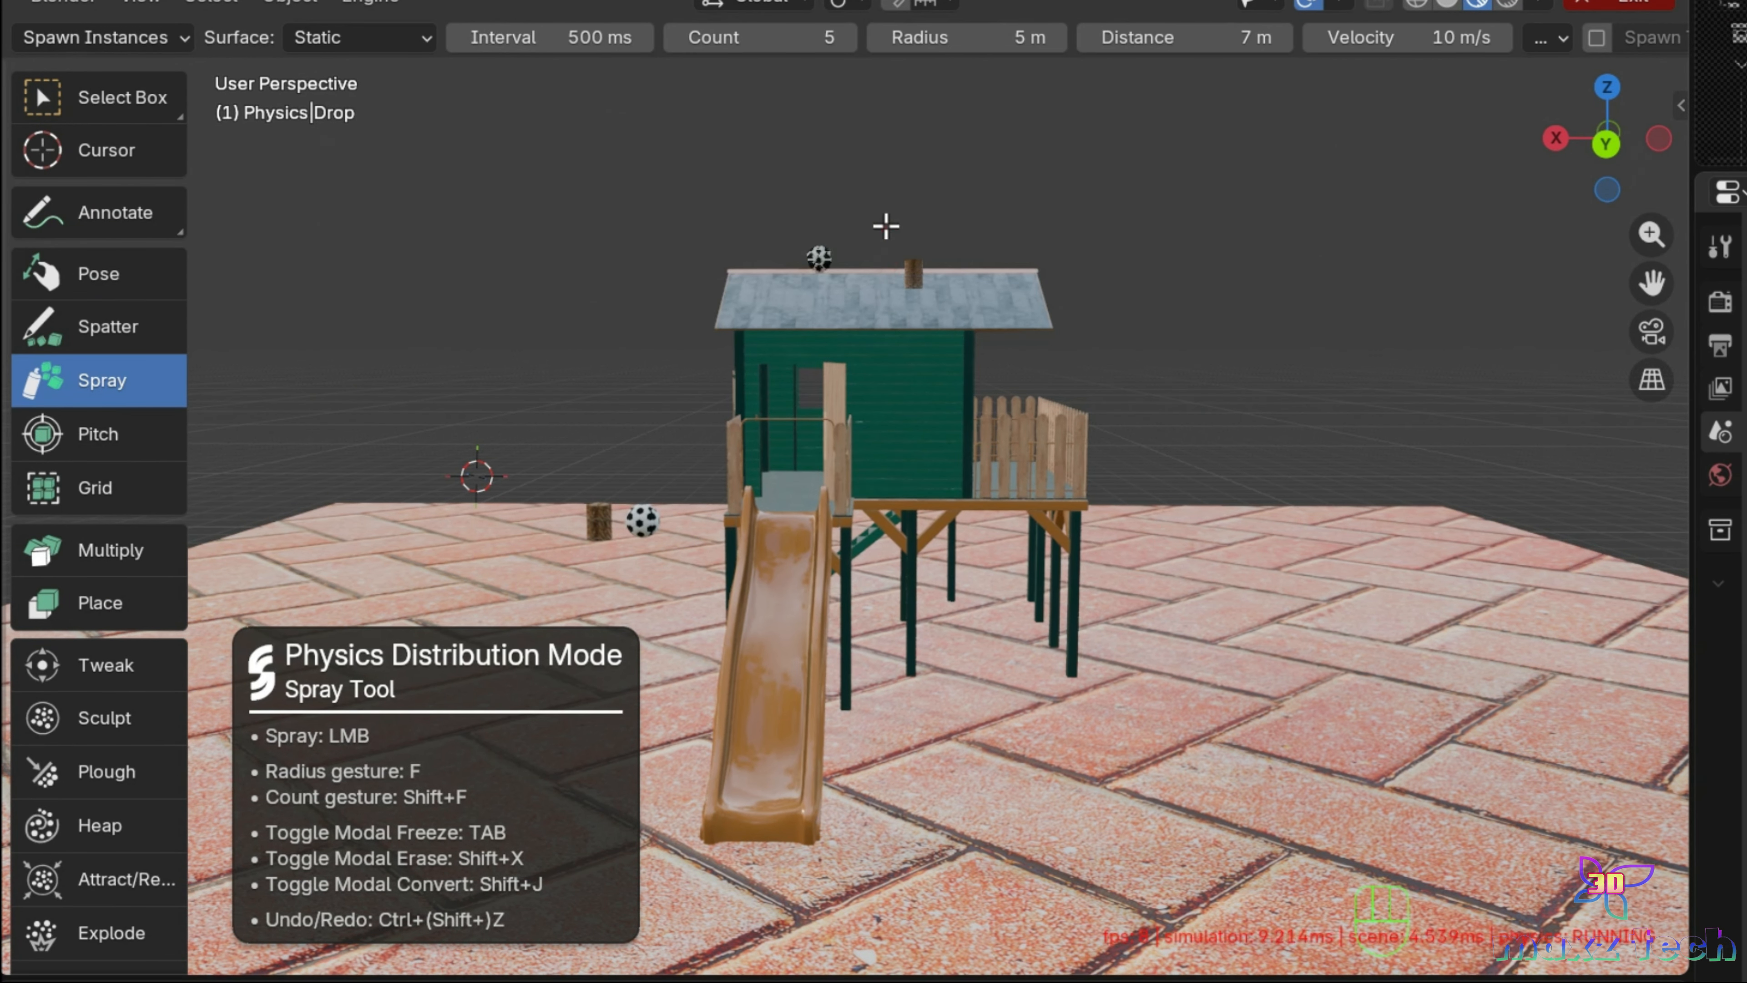
scroll(1138, 455, up, 3)
scroll(1138, 455, down, 3)
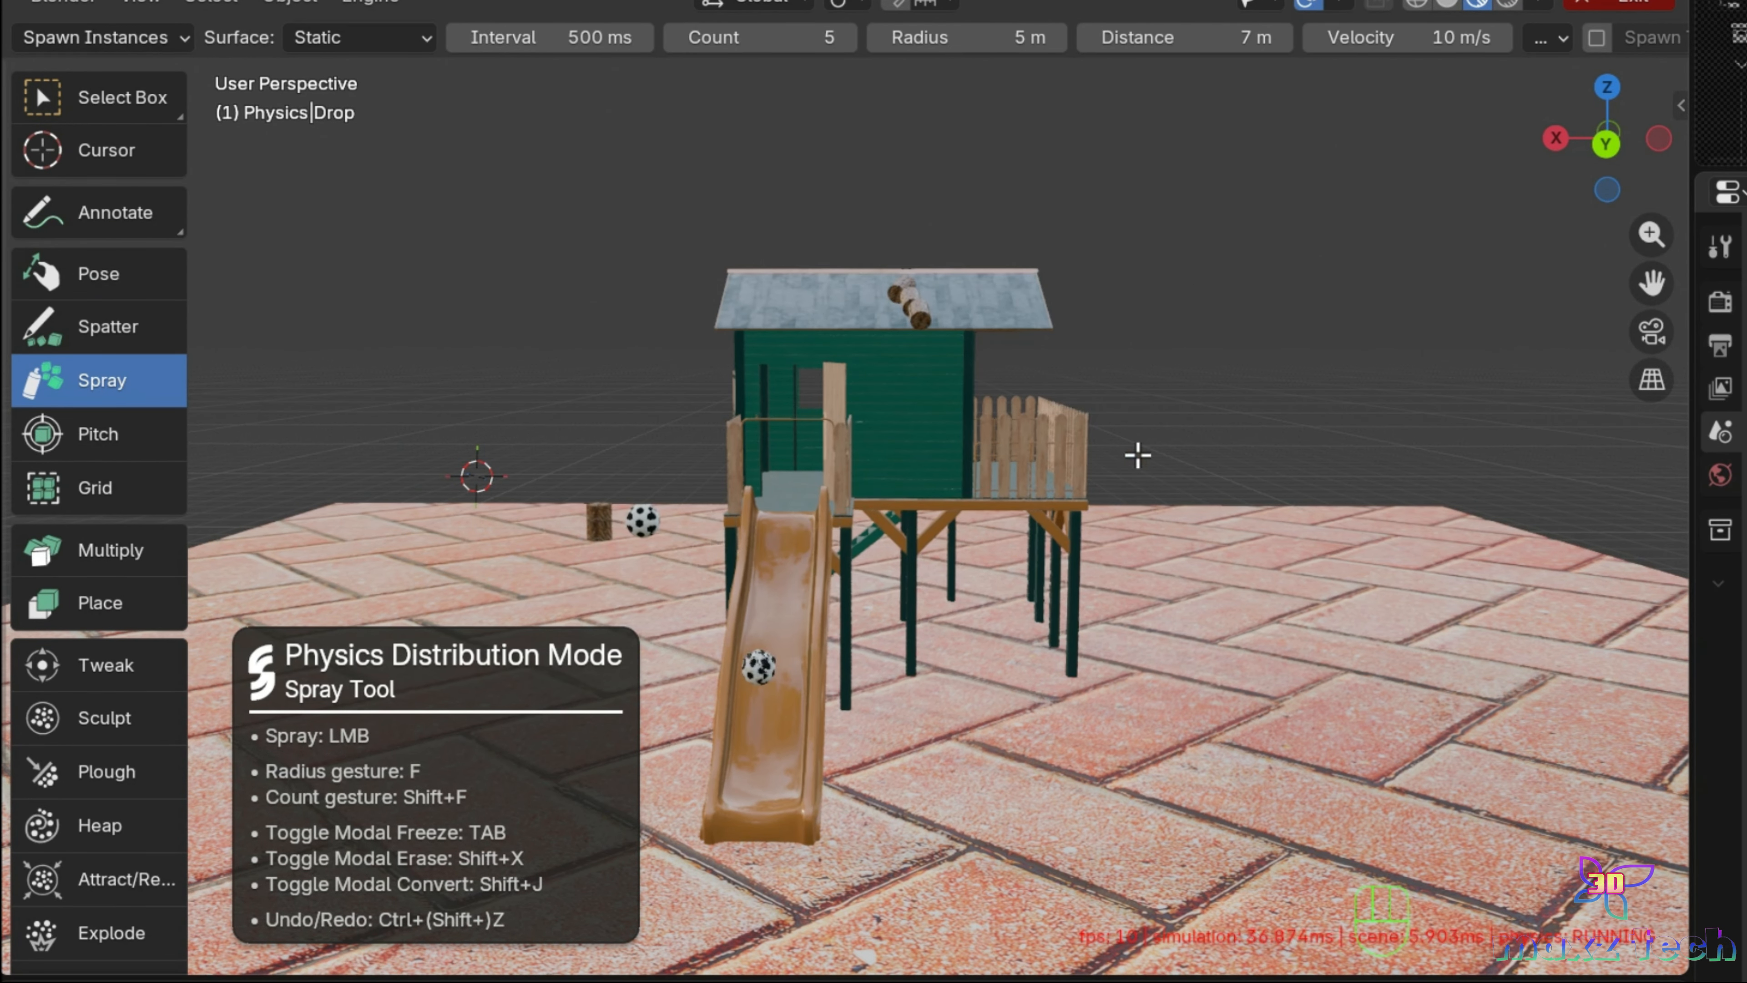
Step: Erase the sprayed logs and balls from the roof and slide with Modal Erase
key(Tab)
key(shift+x)
key(Escape)
key(shift+x)
mouse_move(749, 820)
mouse_down()
mouse_move(896, 443)
mouse_move(780, 753)
mouse_up()
key(Escape)
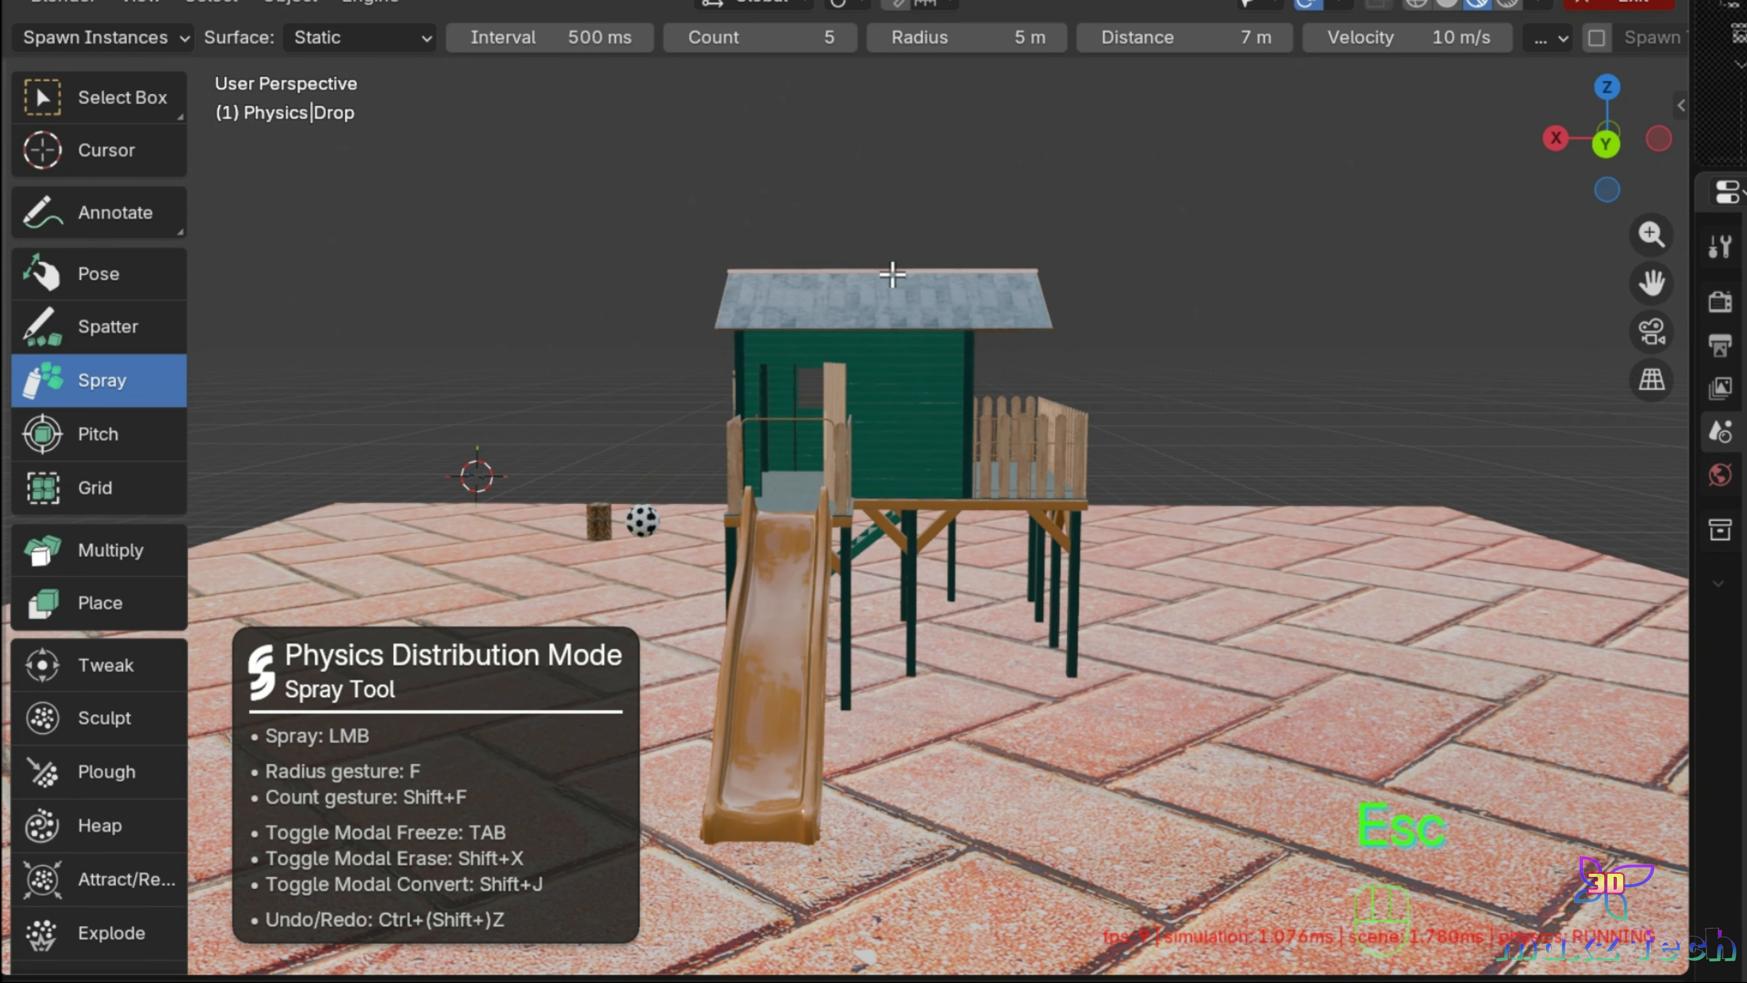
Step: Spray more logs and balls over the roof and house wall, and toggle Modal Convert on and off
scroll(893, 364, up, 3)
click(864, 197)
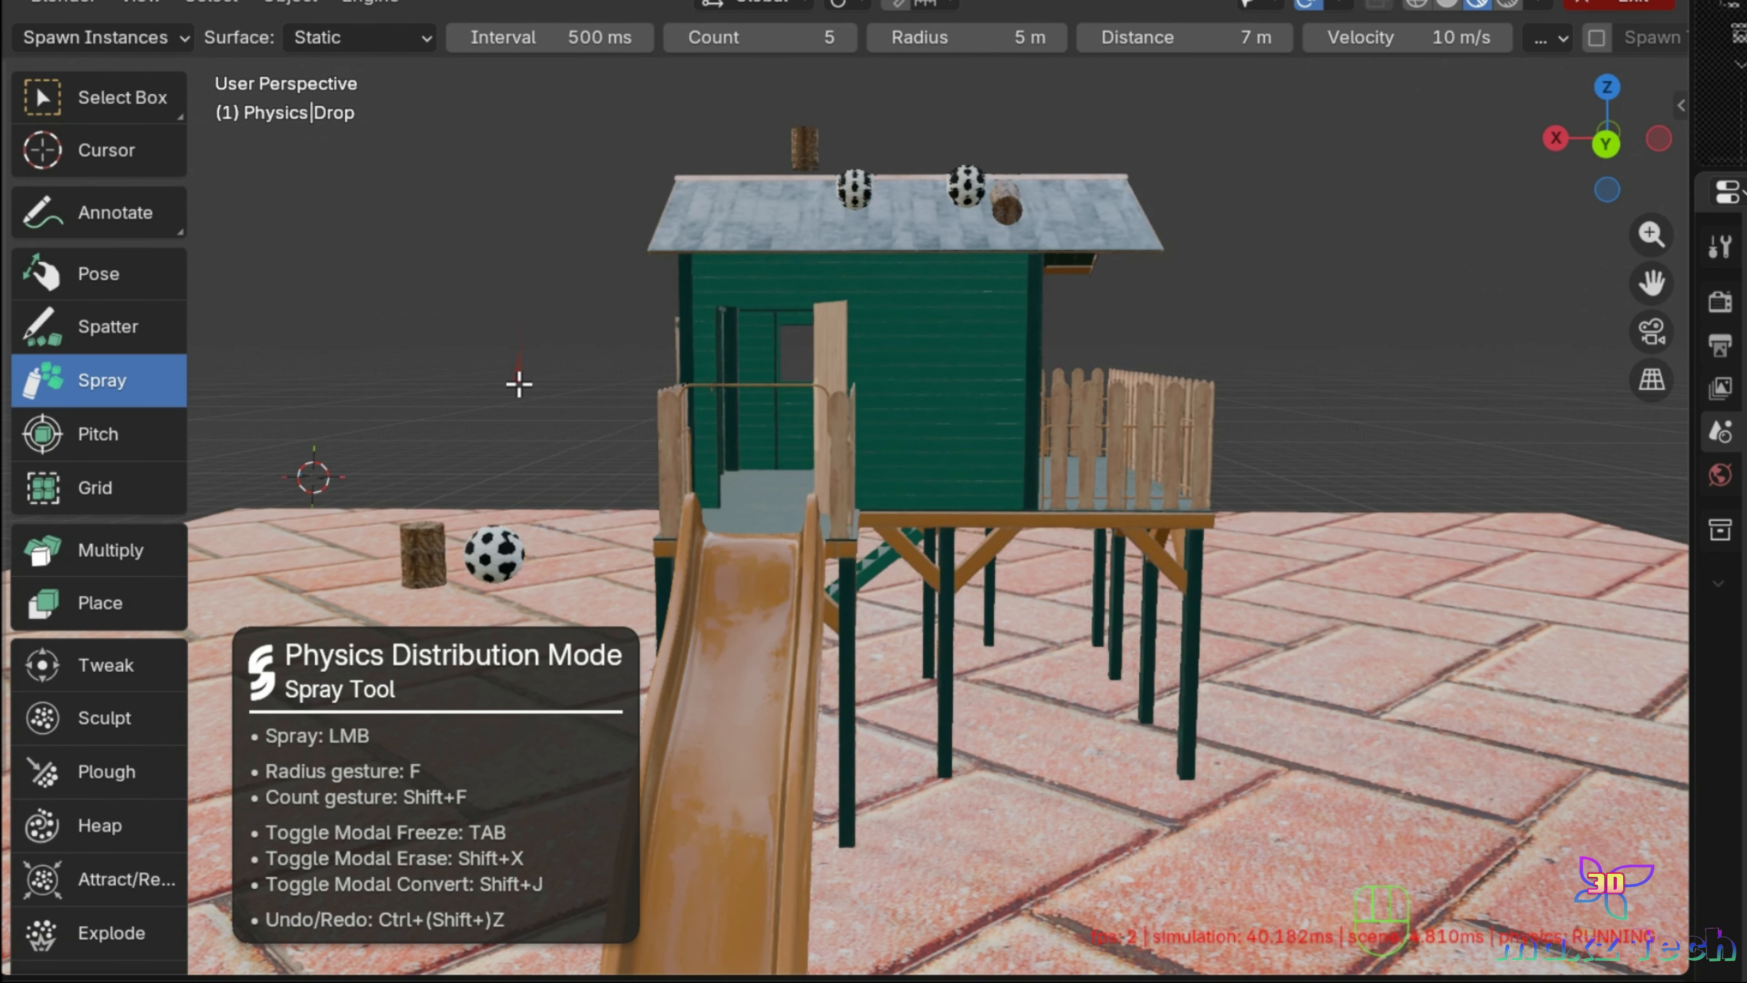
click(1026, 314)
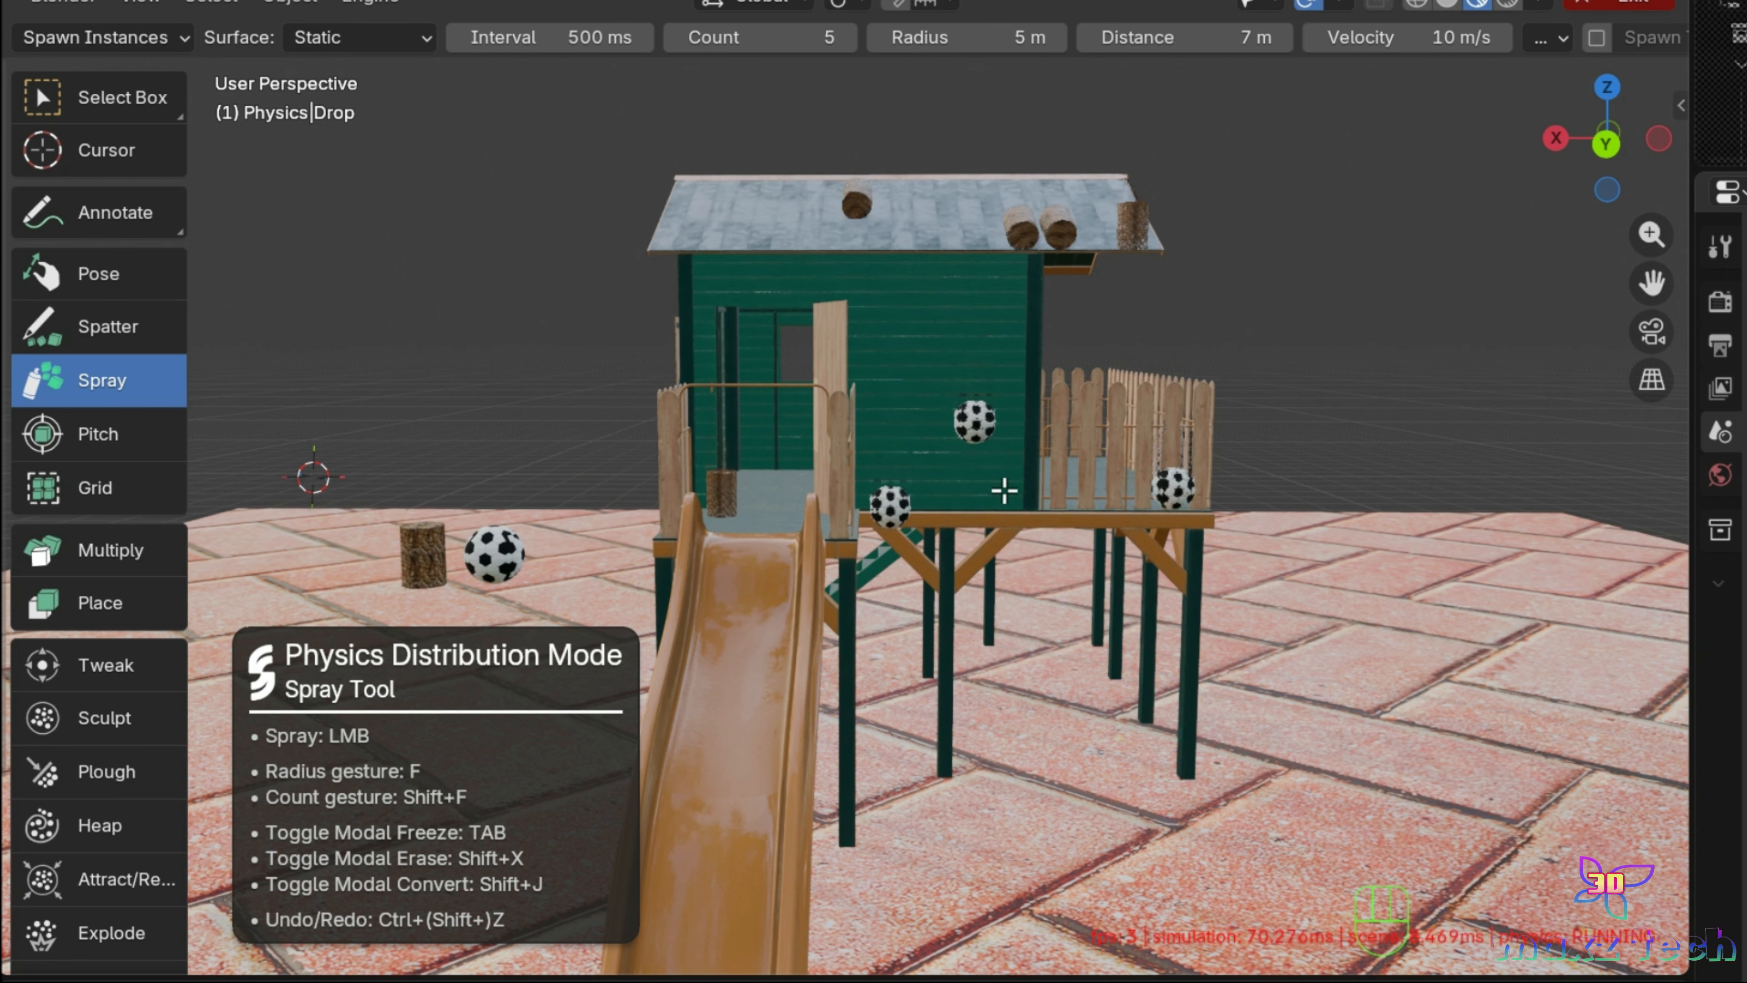
key(shift+j)
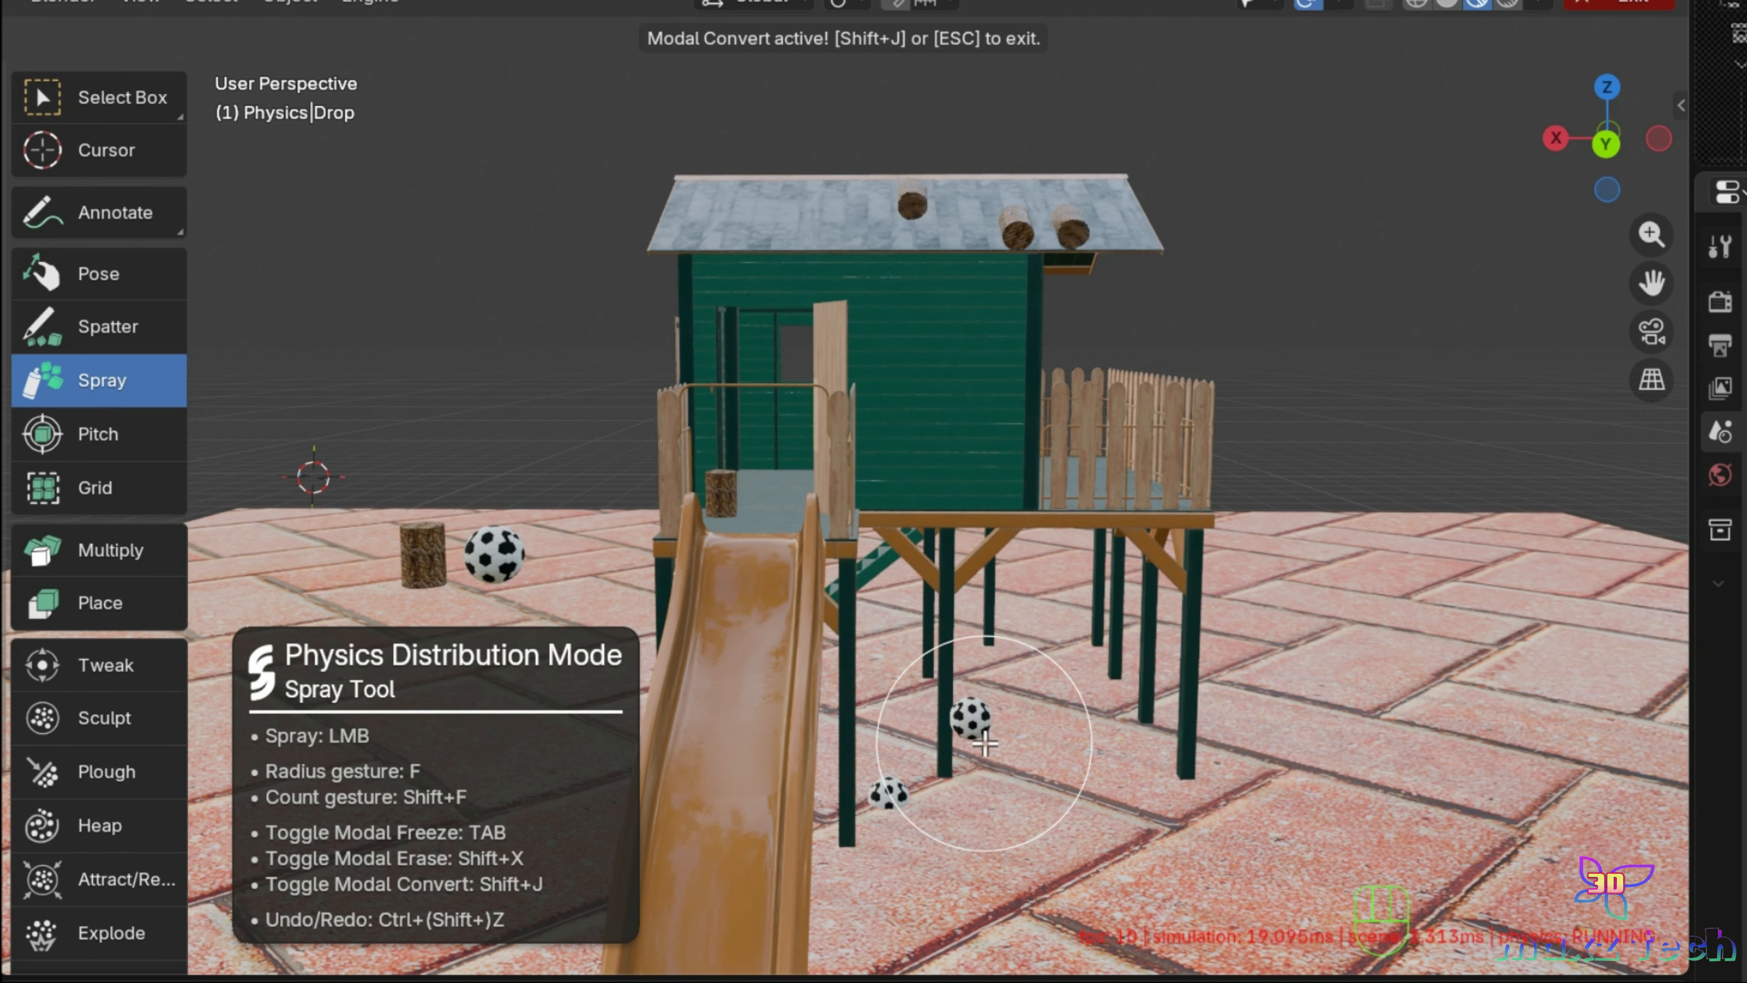
key(shift+j)
Step: Throw logs and balls at the playhouse entrance and side terrace with the Pitch tool
click(117, 442)
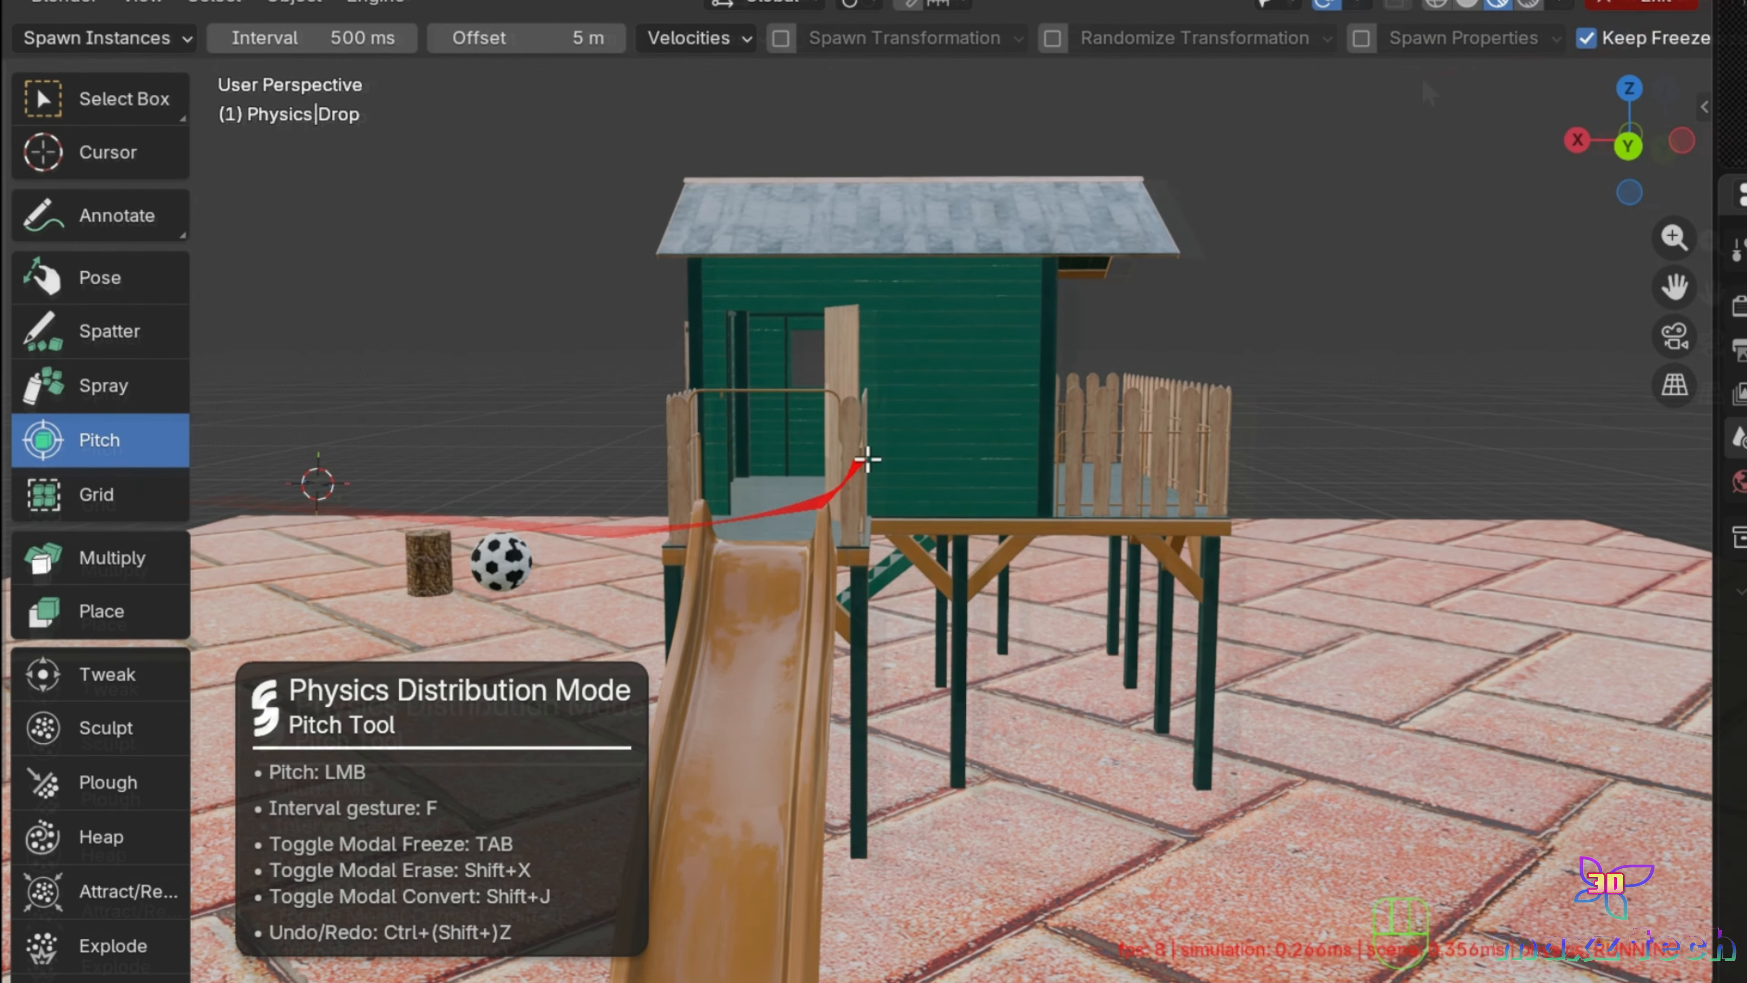
click(792, 511)
click(1103, 418)
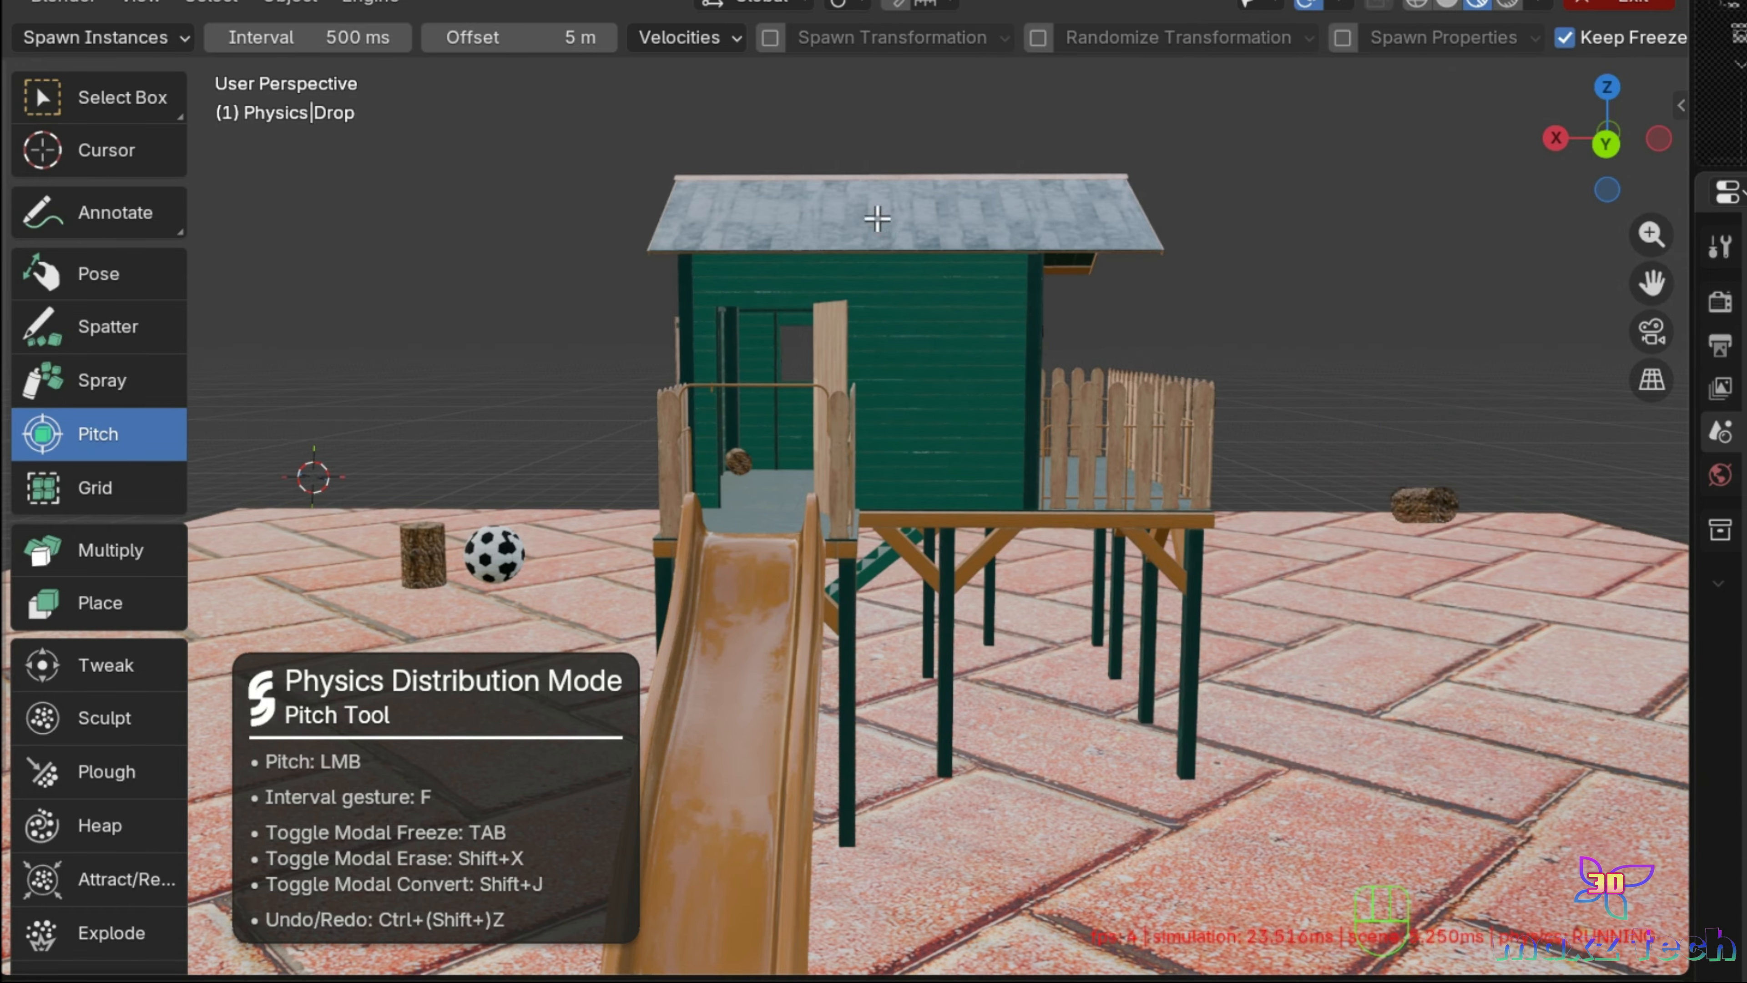
scroll(878, 219, down, 5)
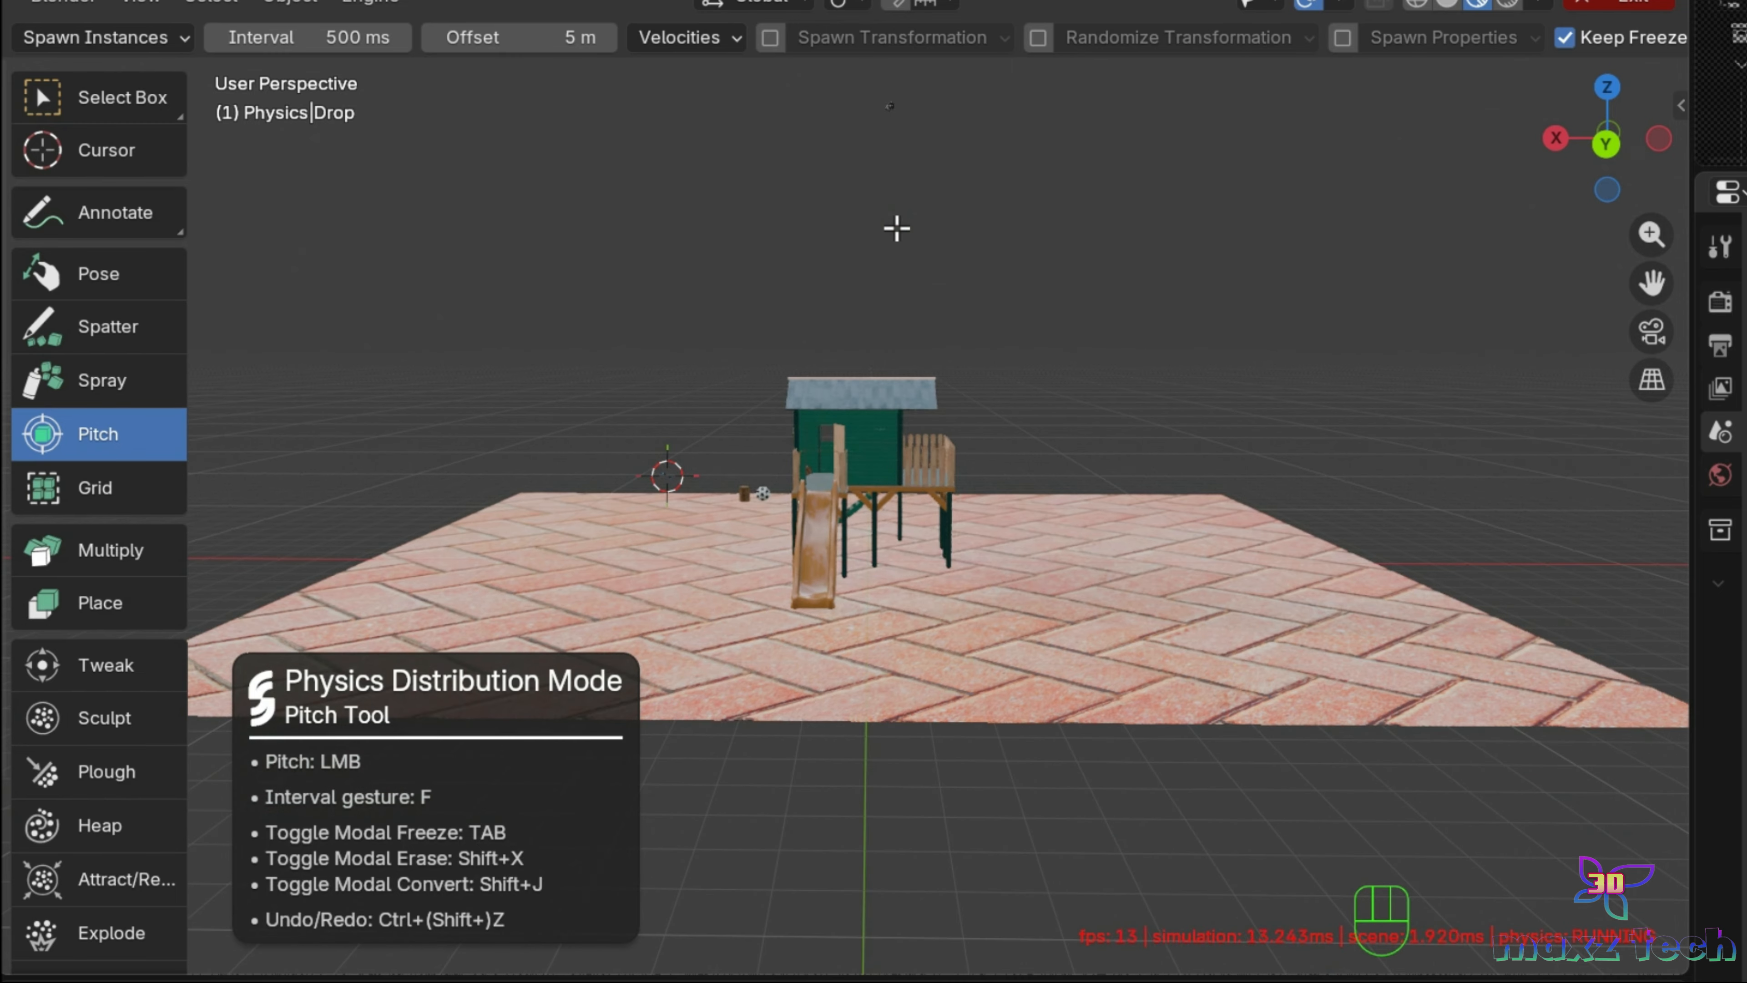
scroll(897, 227, up, 5)
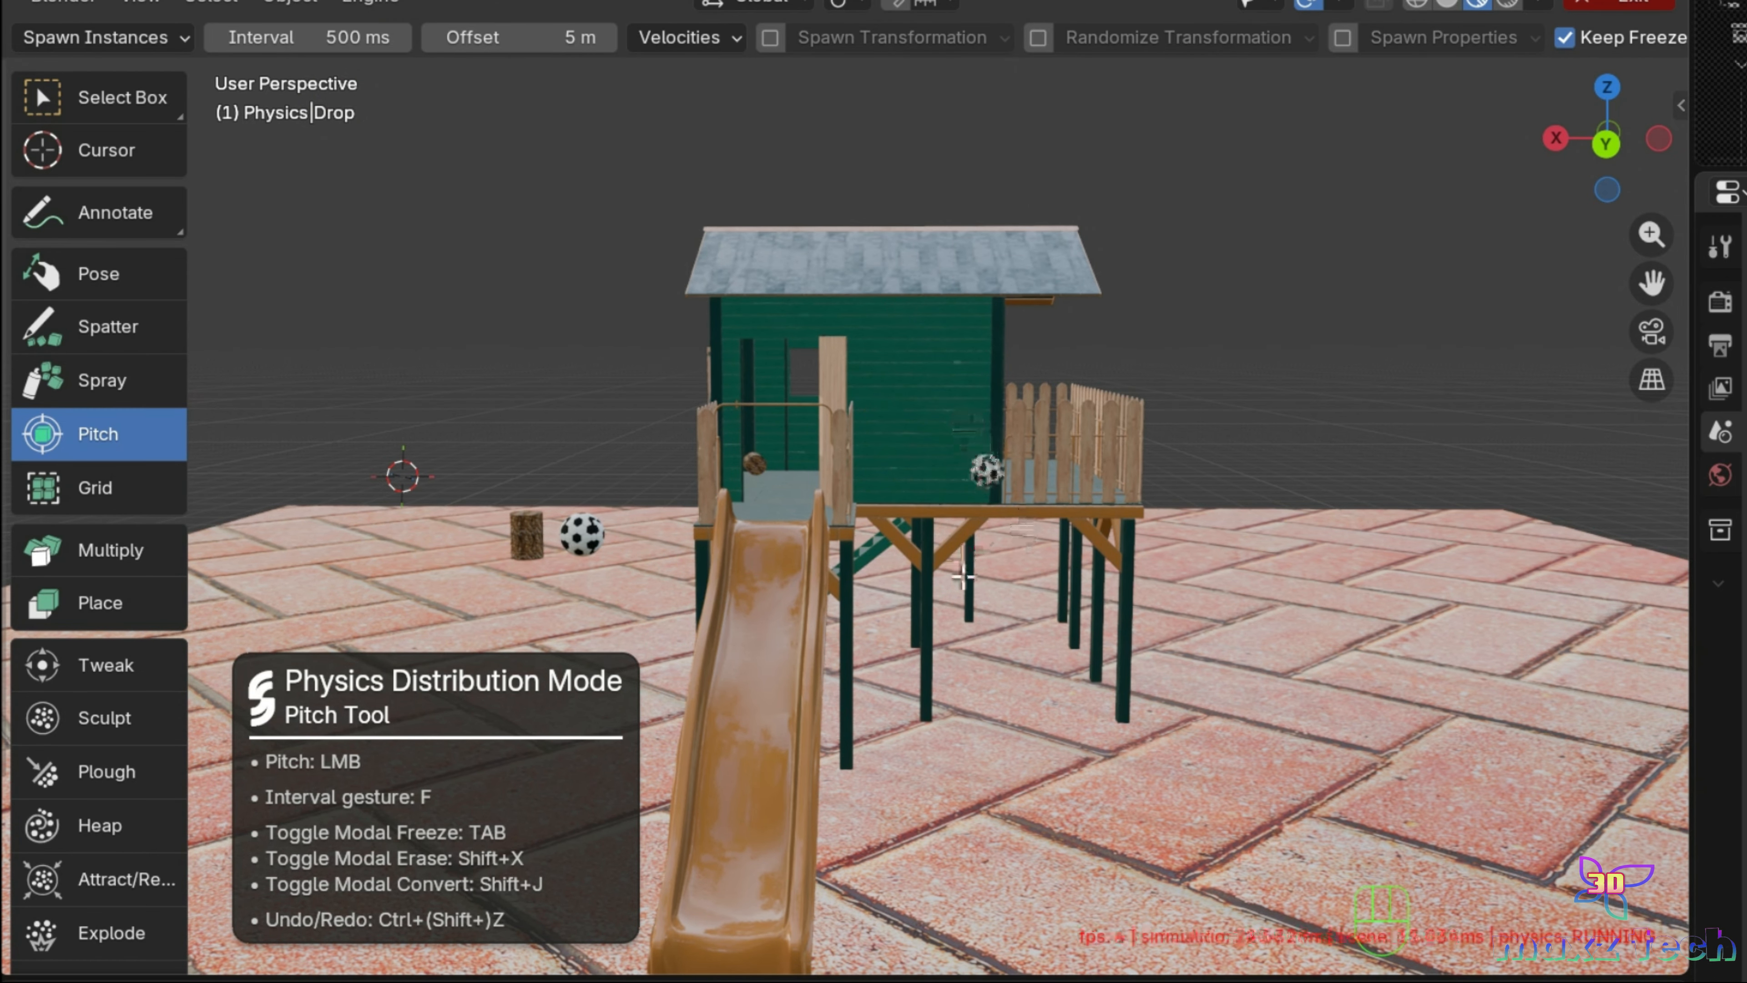
Step: Erase the pitched ball under the terrace and the log in the entrance with Modal Erase
key(Tab)
key(shift+x)
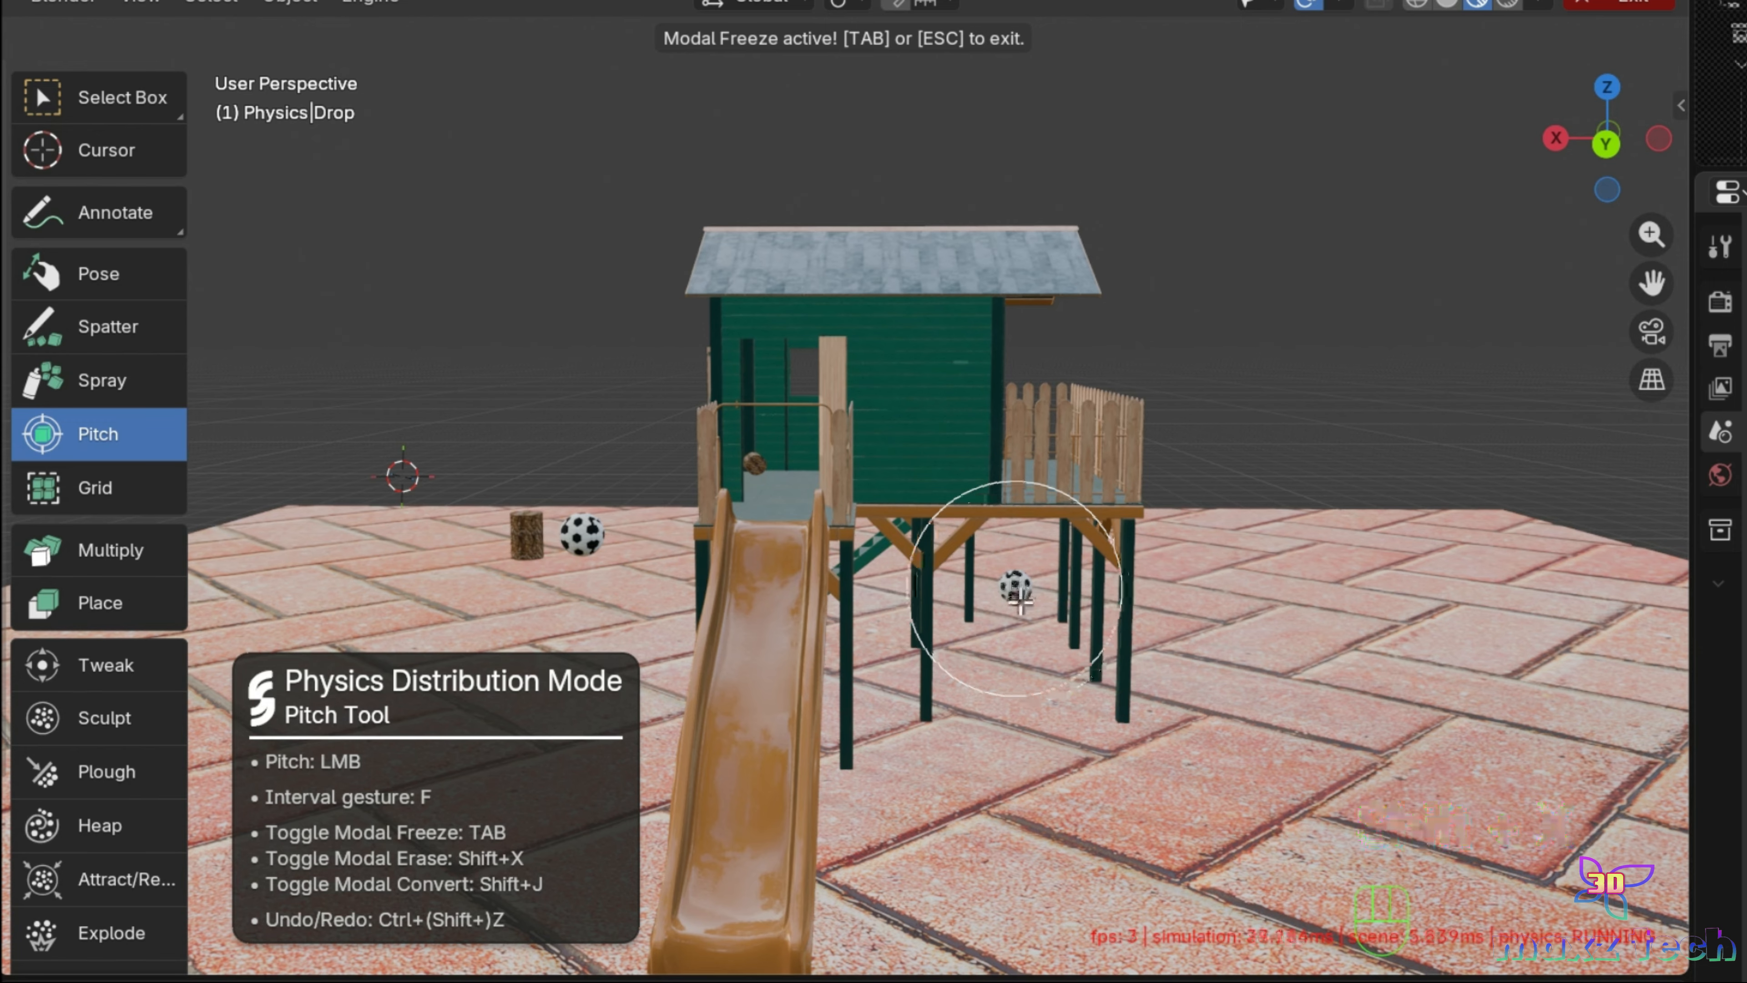
key(Escape)
key(shift+x)
click(1018, 594)
scroll(750, 640, down, 1)
click(798, 475)
scroll(796, 509, up, 1)
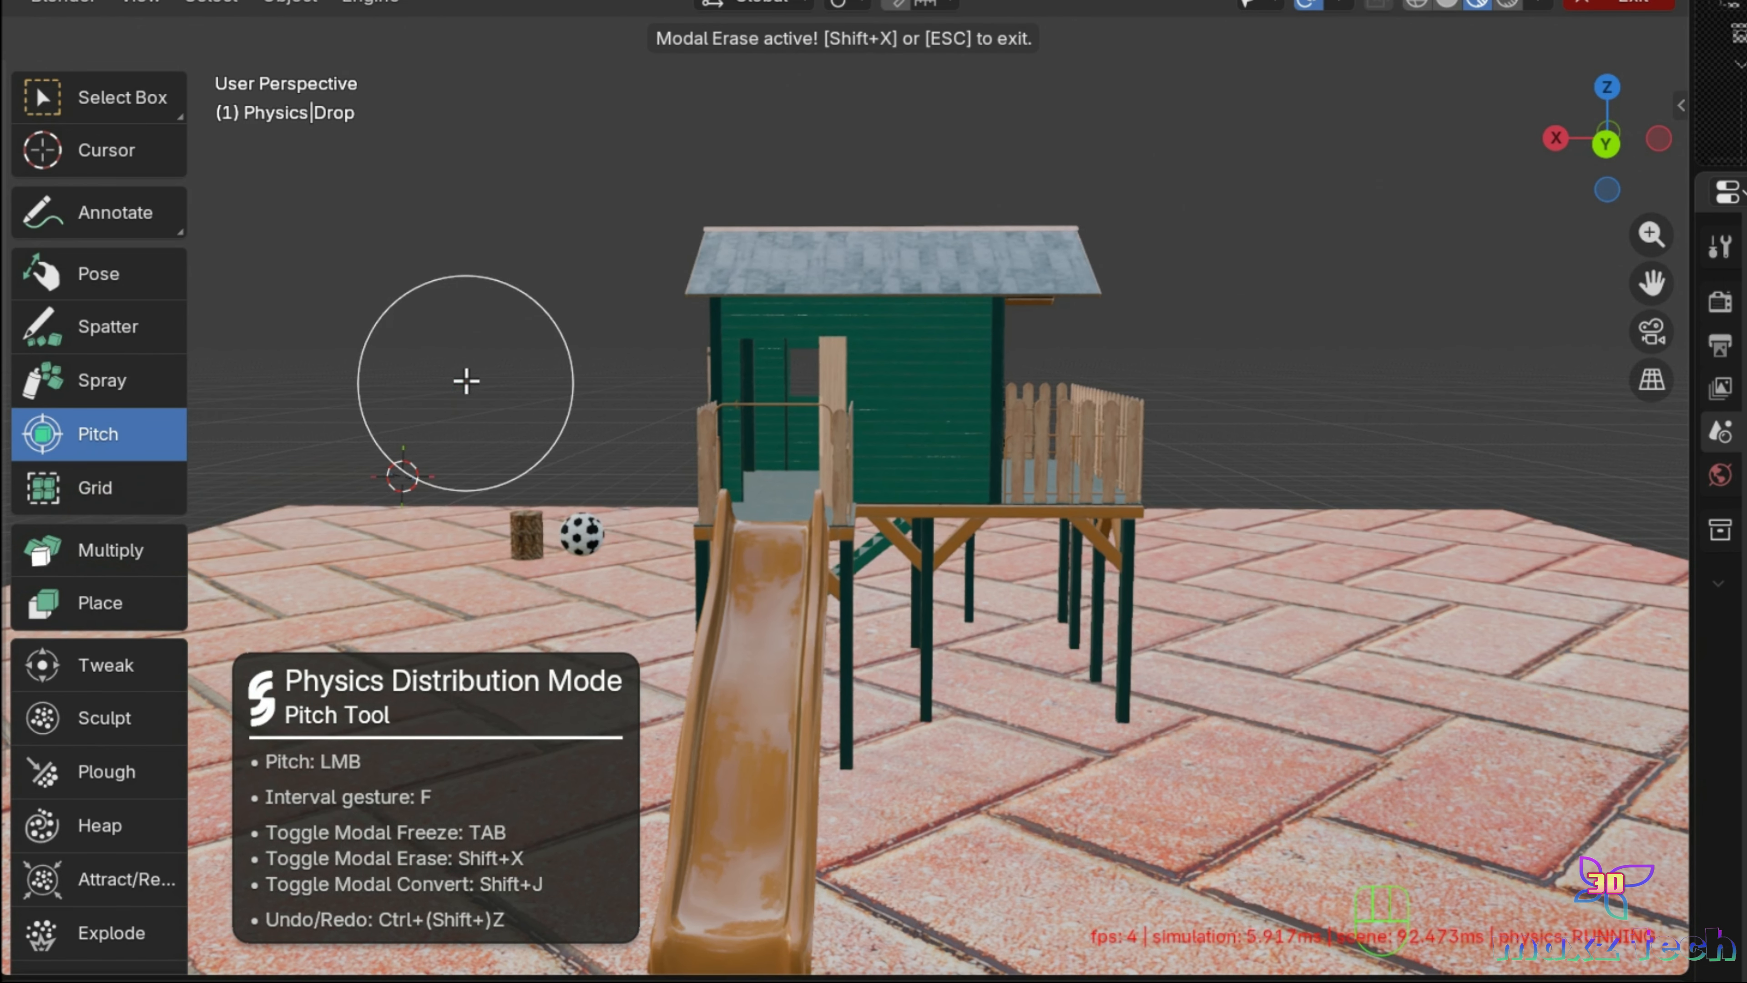
key(Escape)
Step: Fill the playhouse entrance with logs and balls using the Grid tool in 2D mode
click(62, 503)
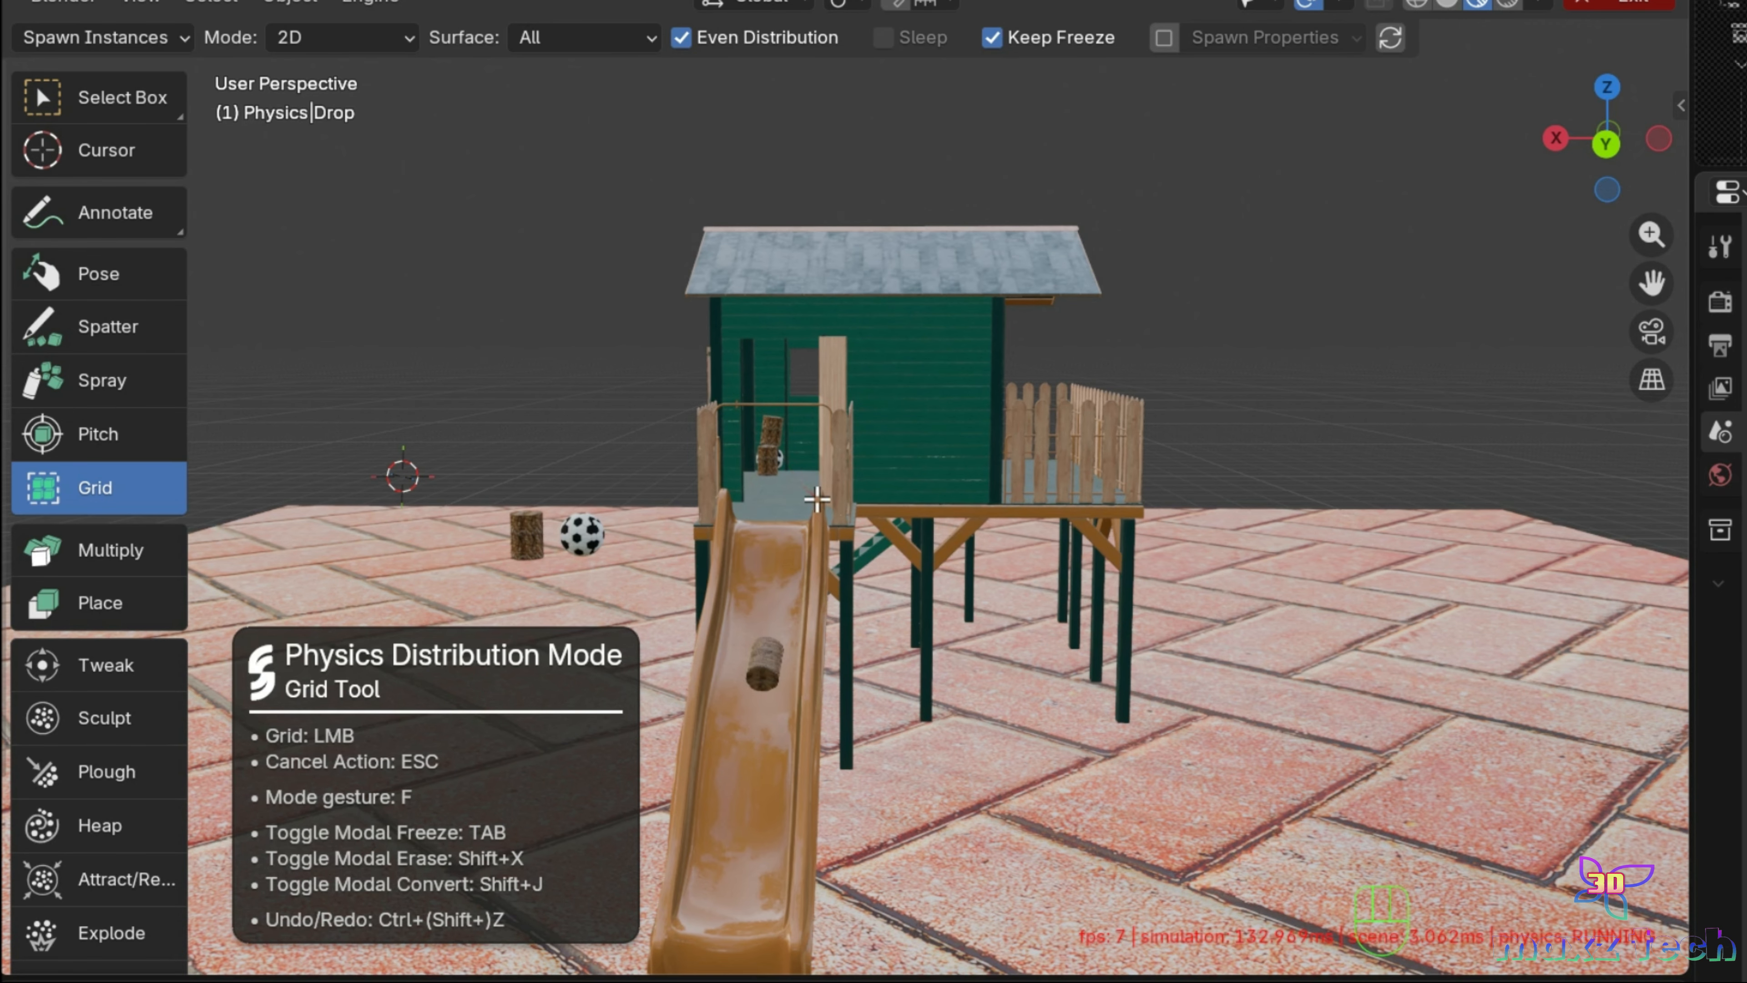
click(807, 525)
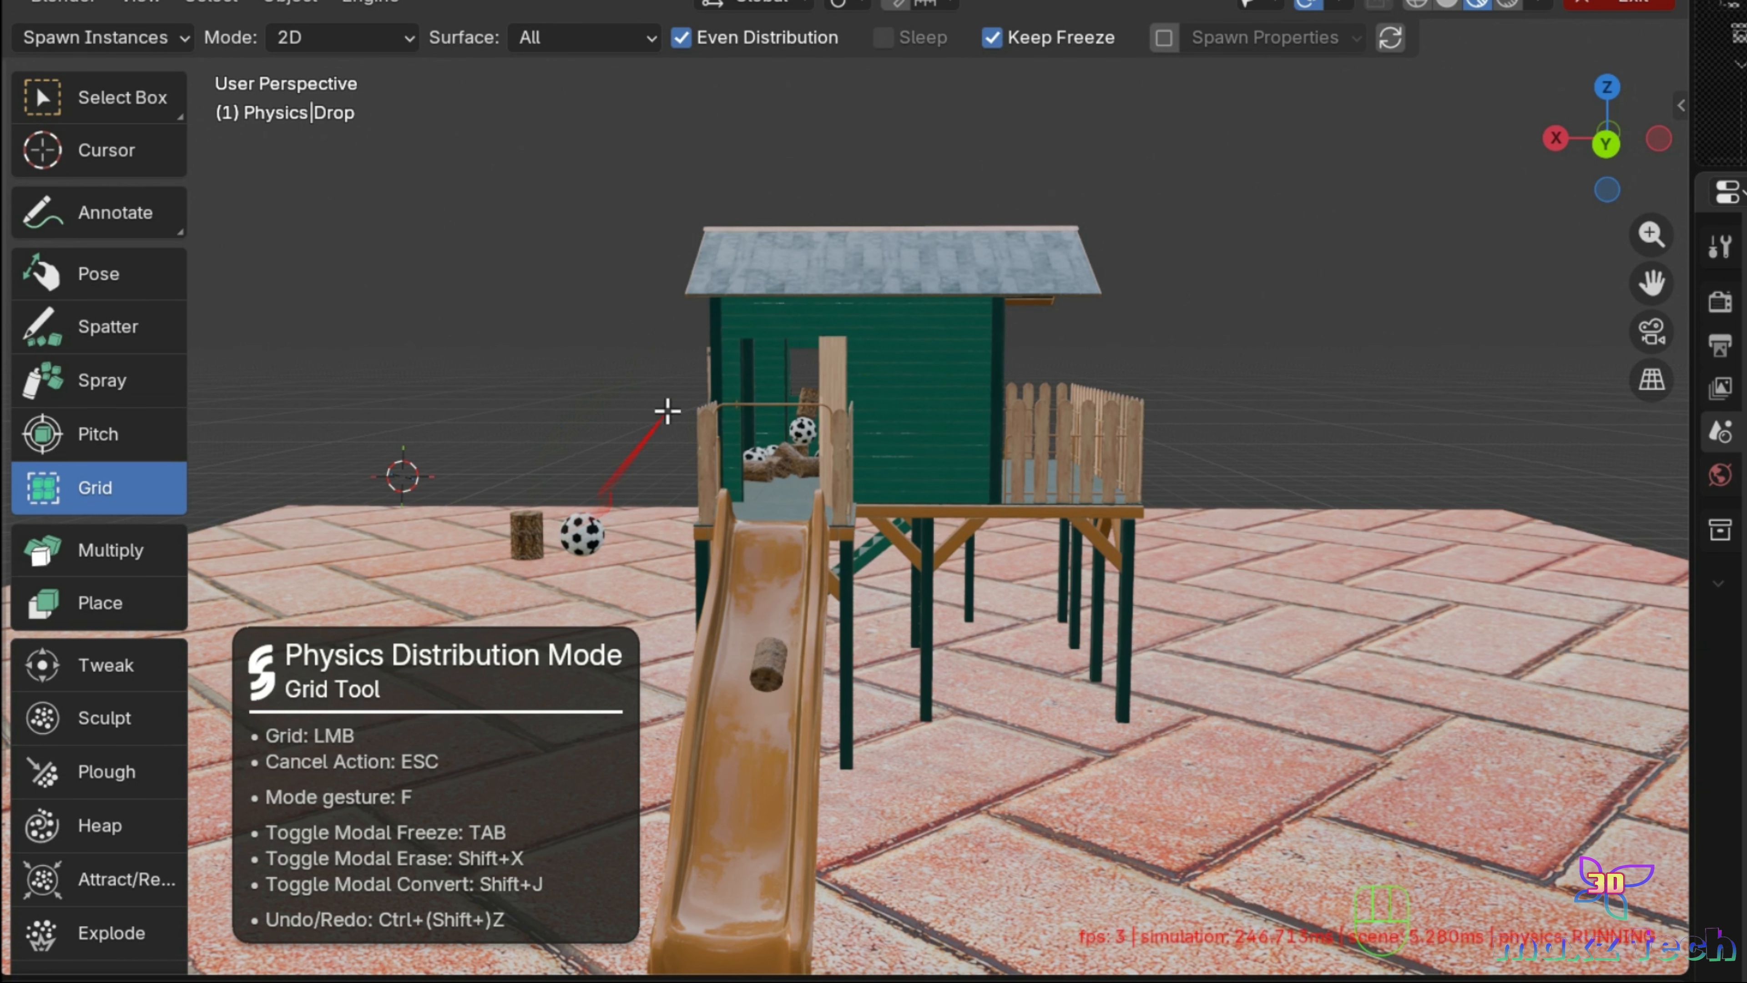
drag(941, 494, 915, 580)
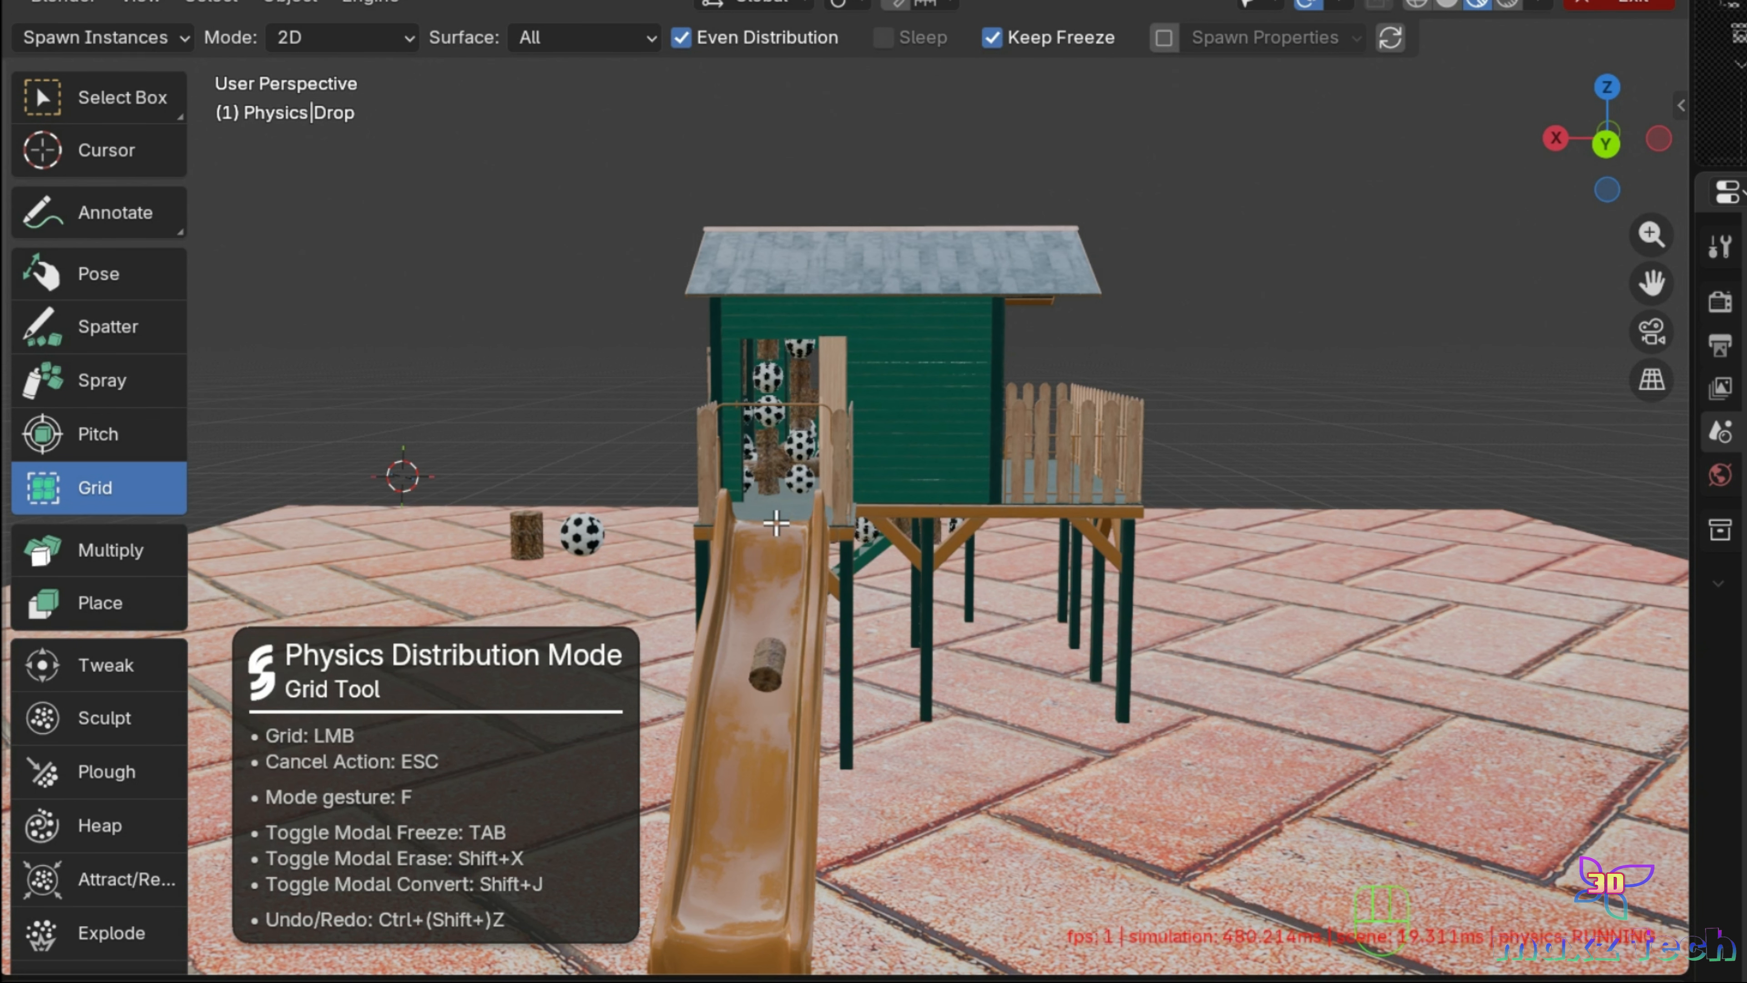
Step: Erase all the logs and balls inside the playhouse, enlarging the erase radius to about 843 px
scroll(776, 524, up, 10)
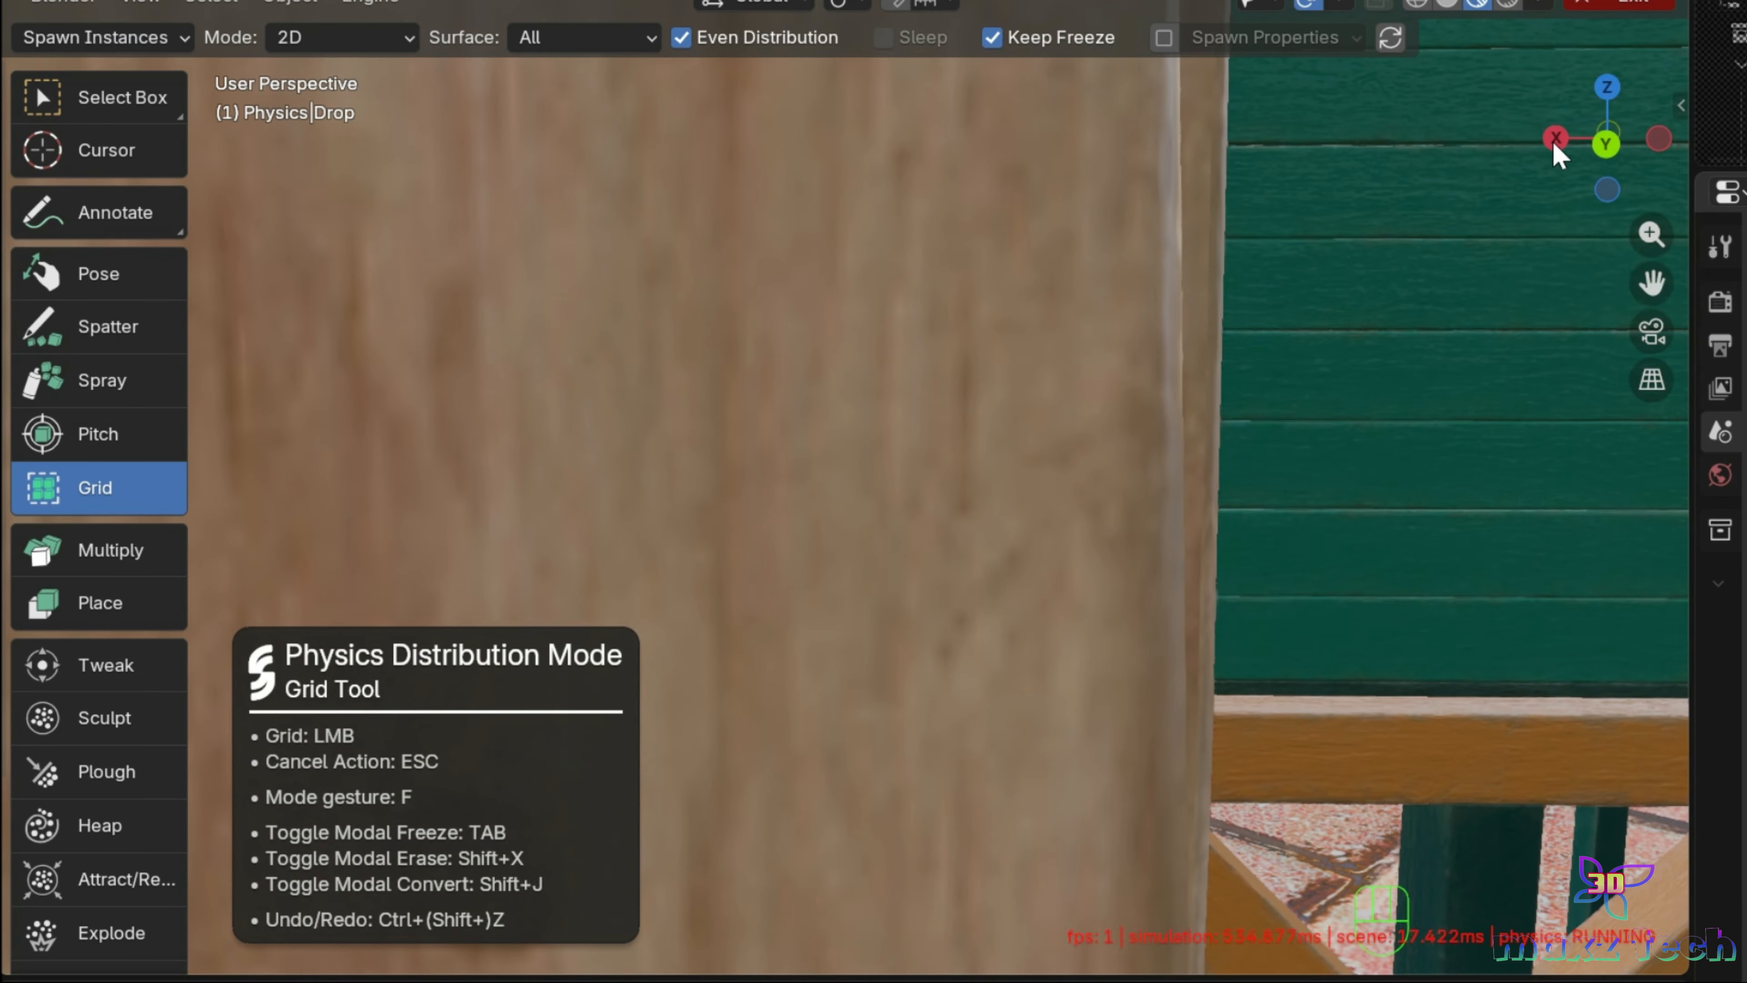
drag(1555, 144, 1030, 363)
scroll(1240, 336, down, 8)
scroll(1032, 369, up, 8)
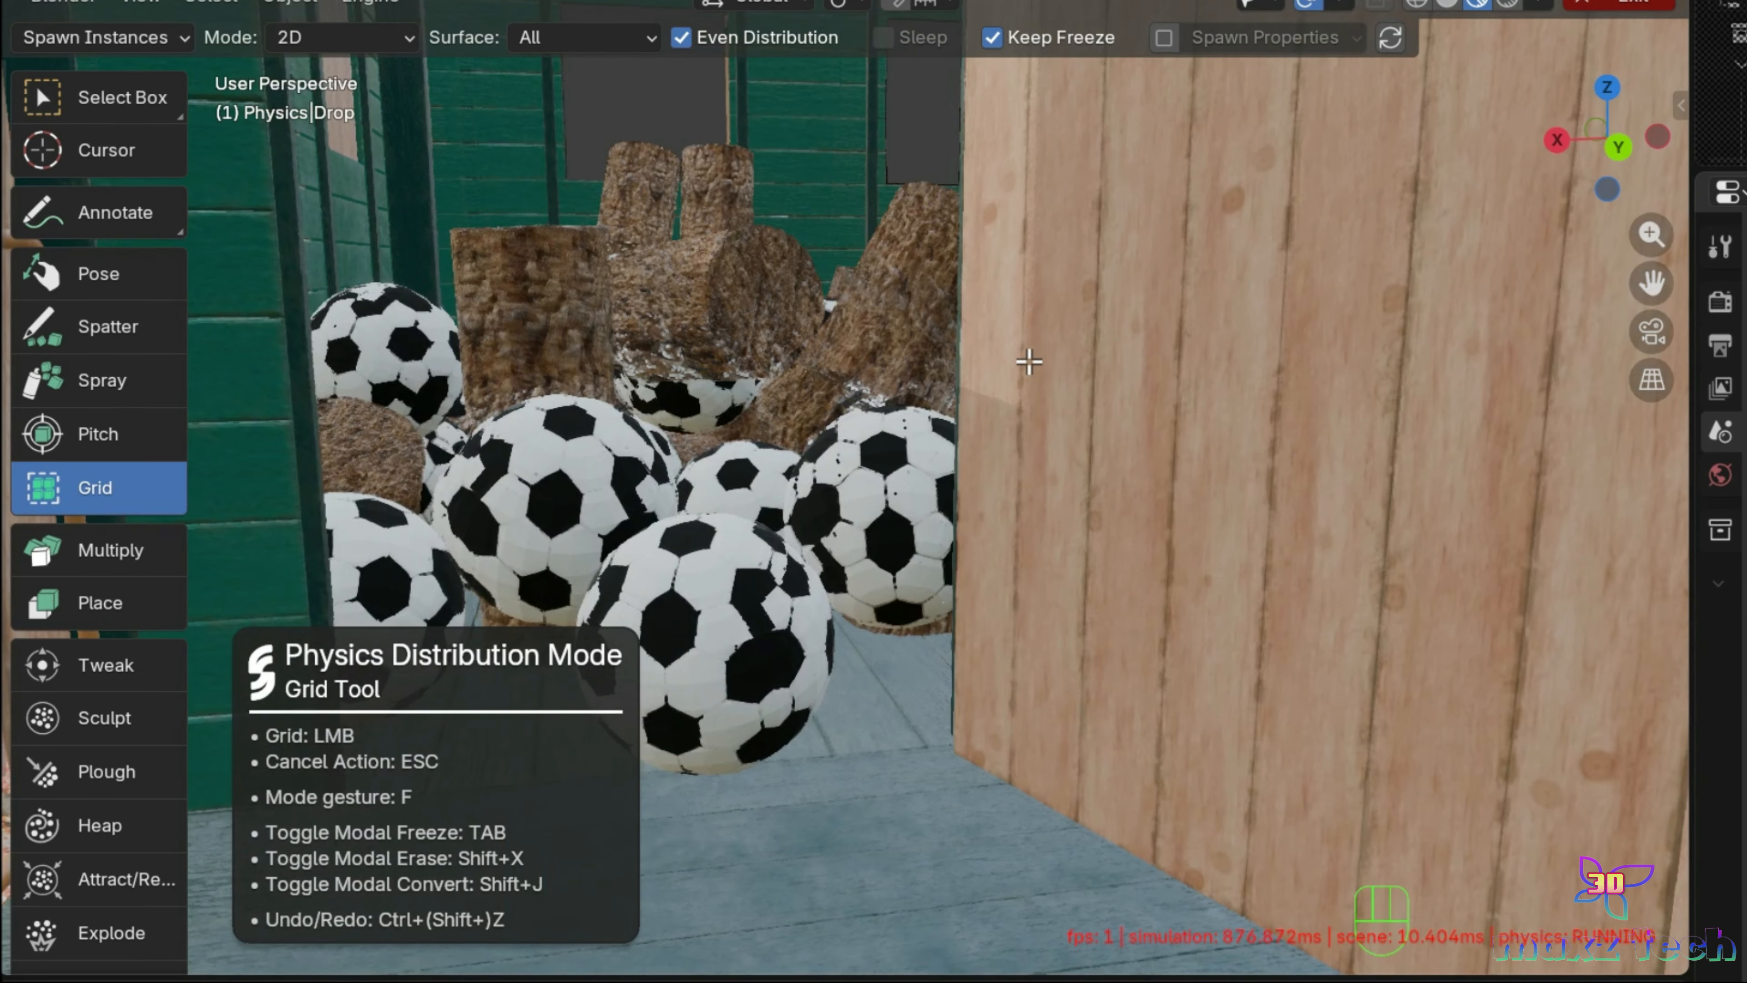
scroll(1030, 363, down, 6)
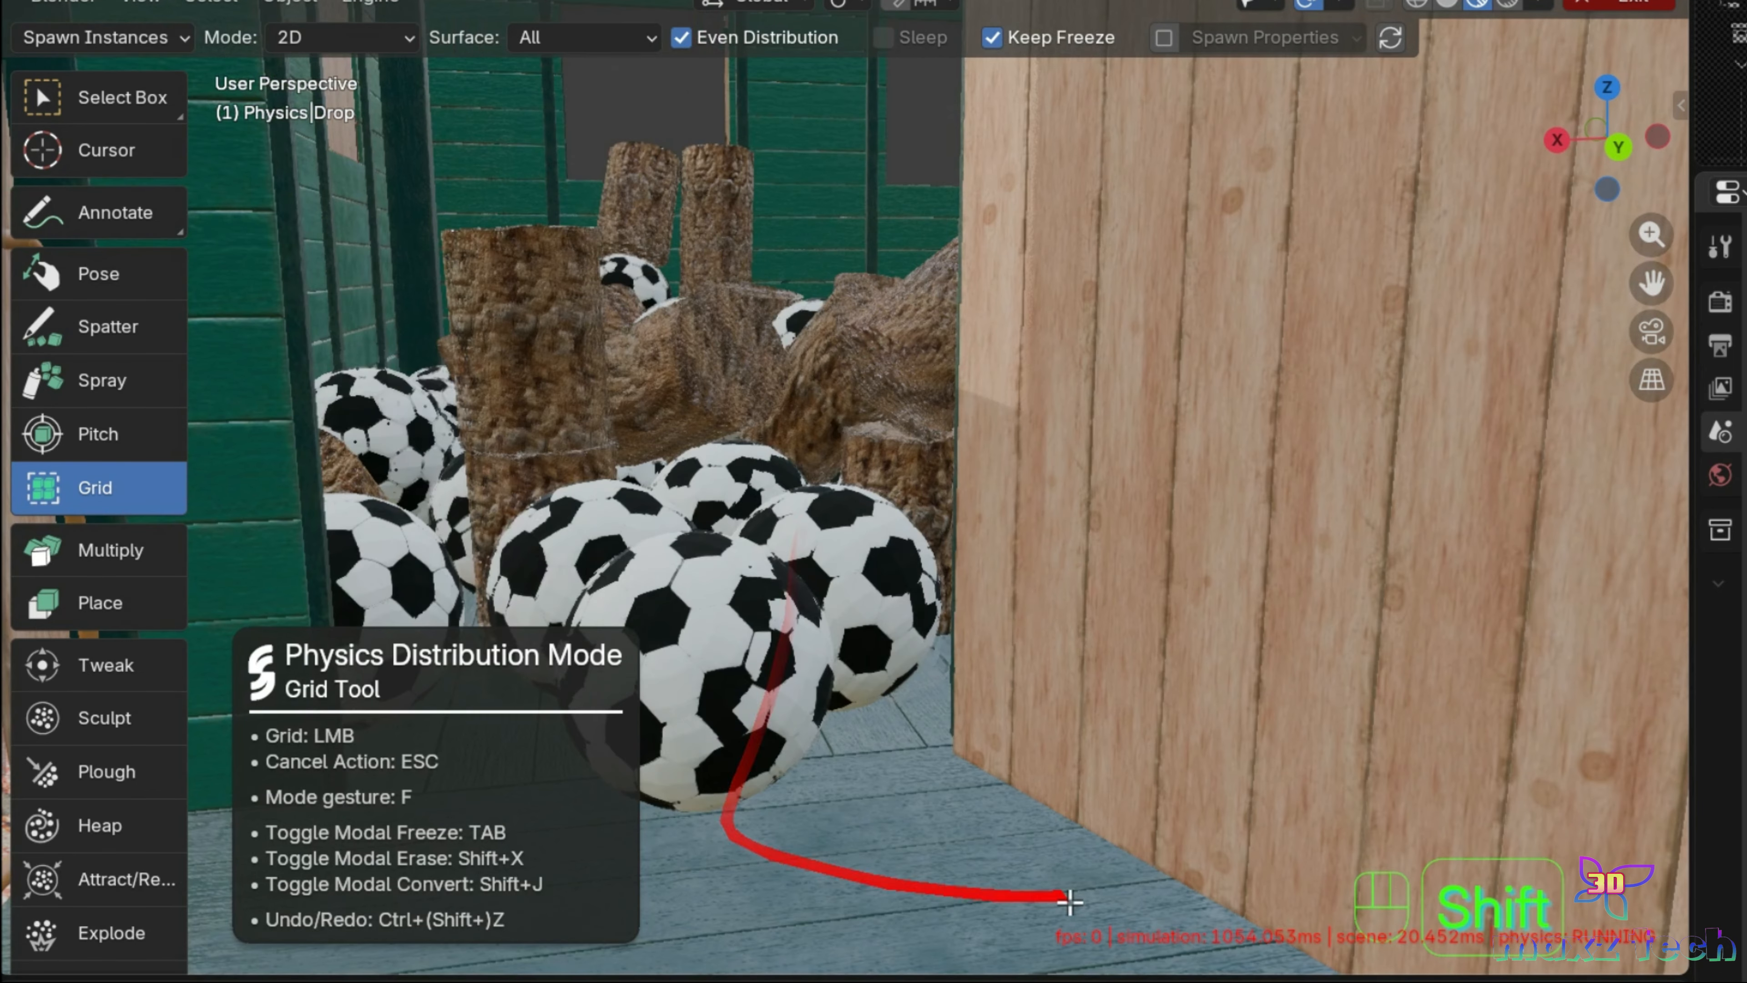
key(shift+x)
mouse_move(669, 664)
mouse_down()
mouse_move(523, 592)
mouse_move(431, 473)
mouse_move(675, 402)
mouse_move(859, 401)
mouse_move(909, 442)
mouse_move(675, 222)
mouse_move(920, 506)
mouse_up()
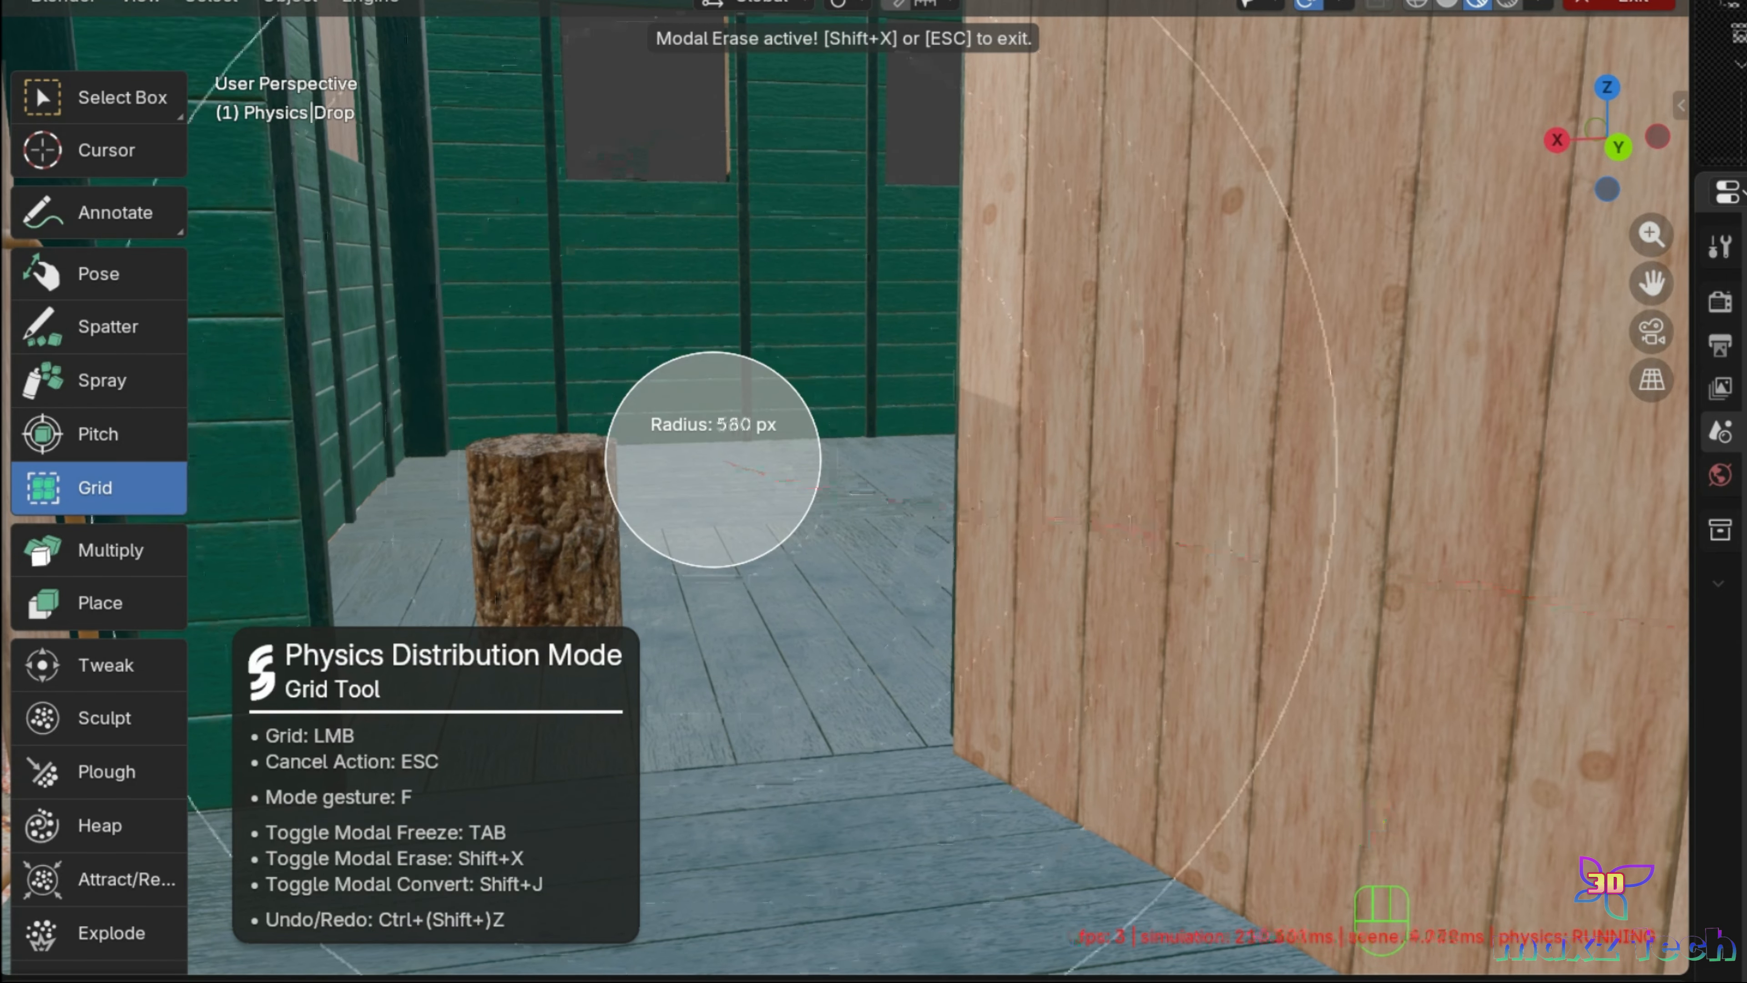
click(1444, 648)
key(f)
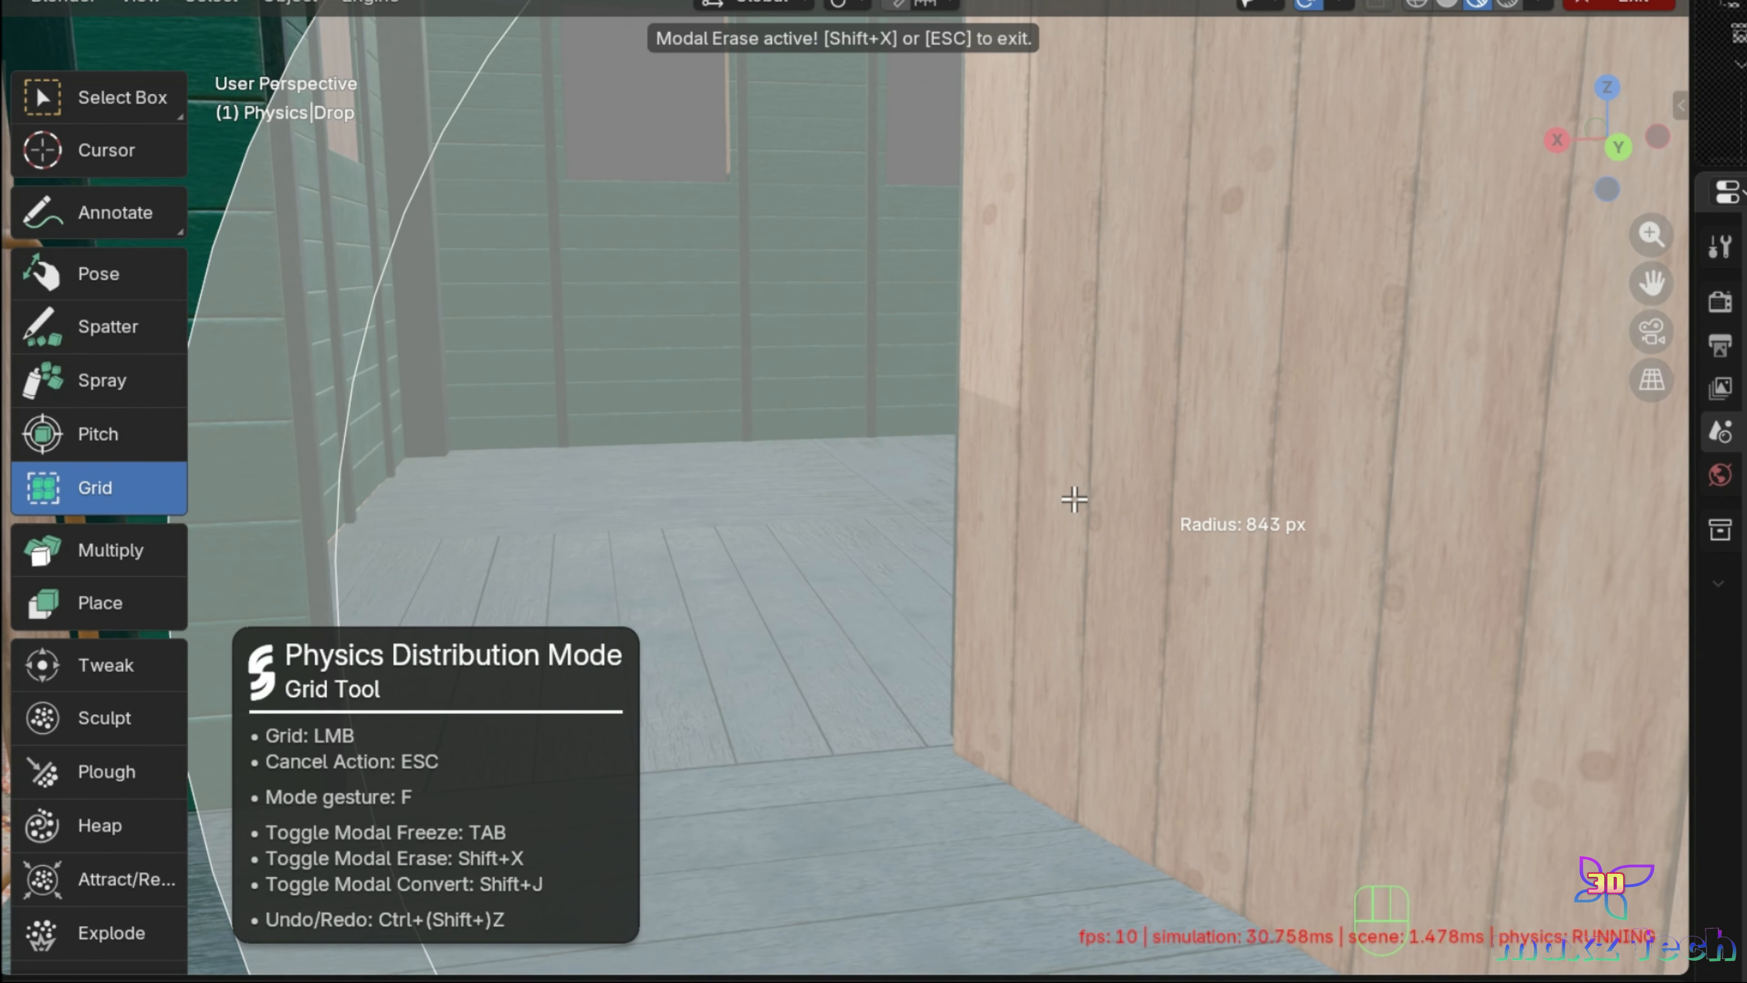
key(Escape)
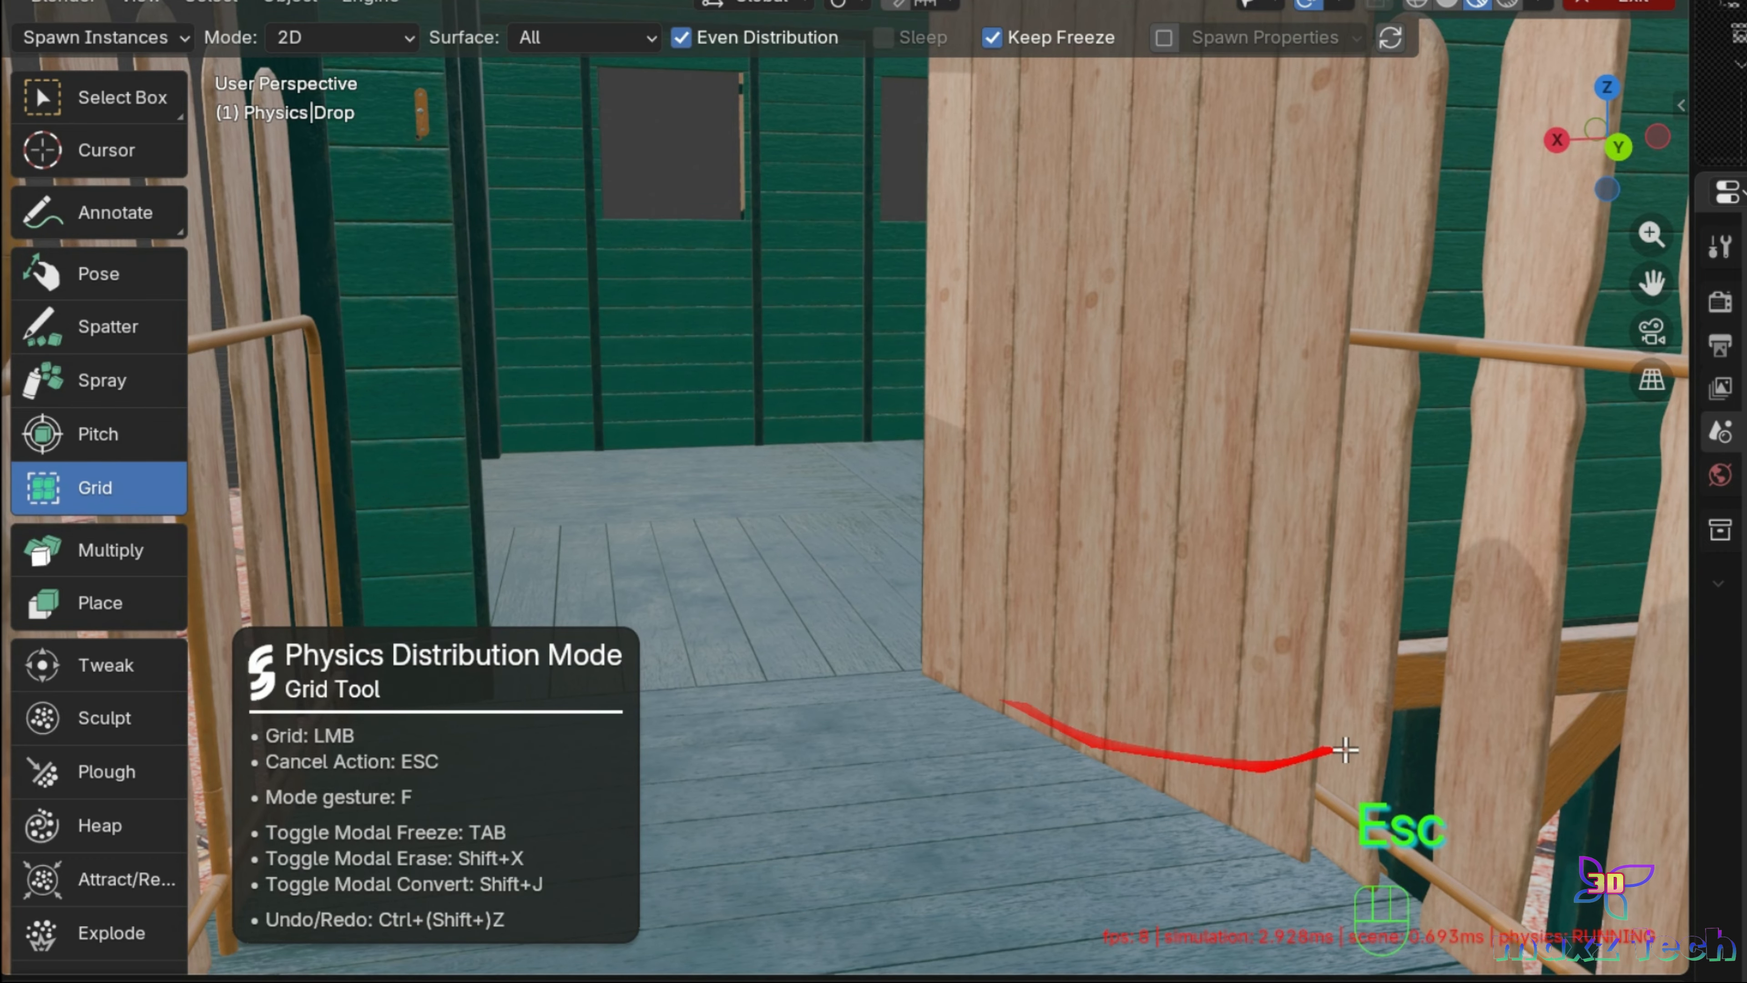
Step: Multiply the log on the slide with the Multiply tool
click(110, 550)
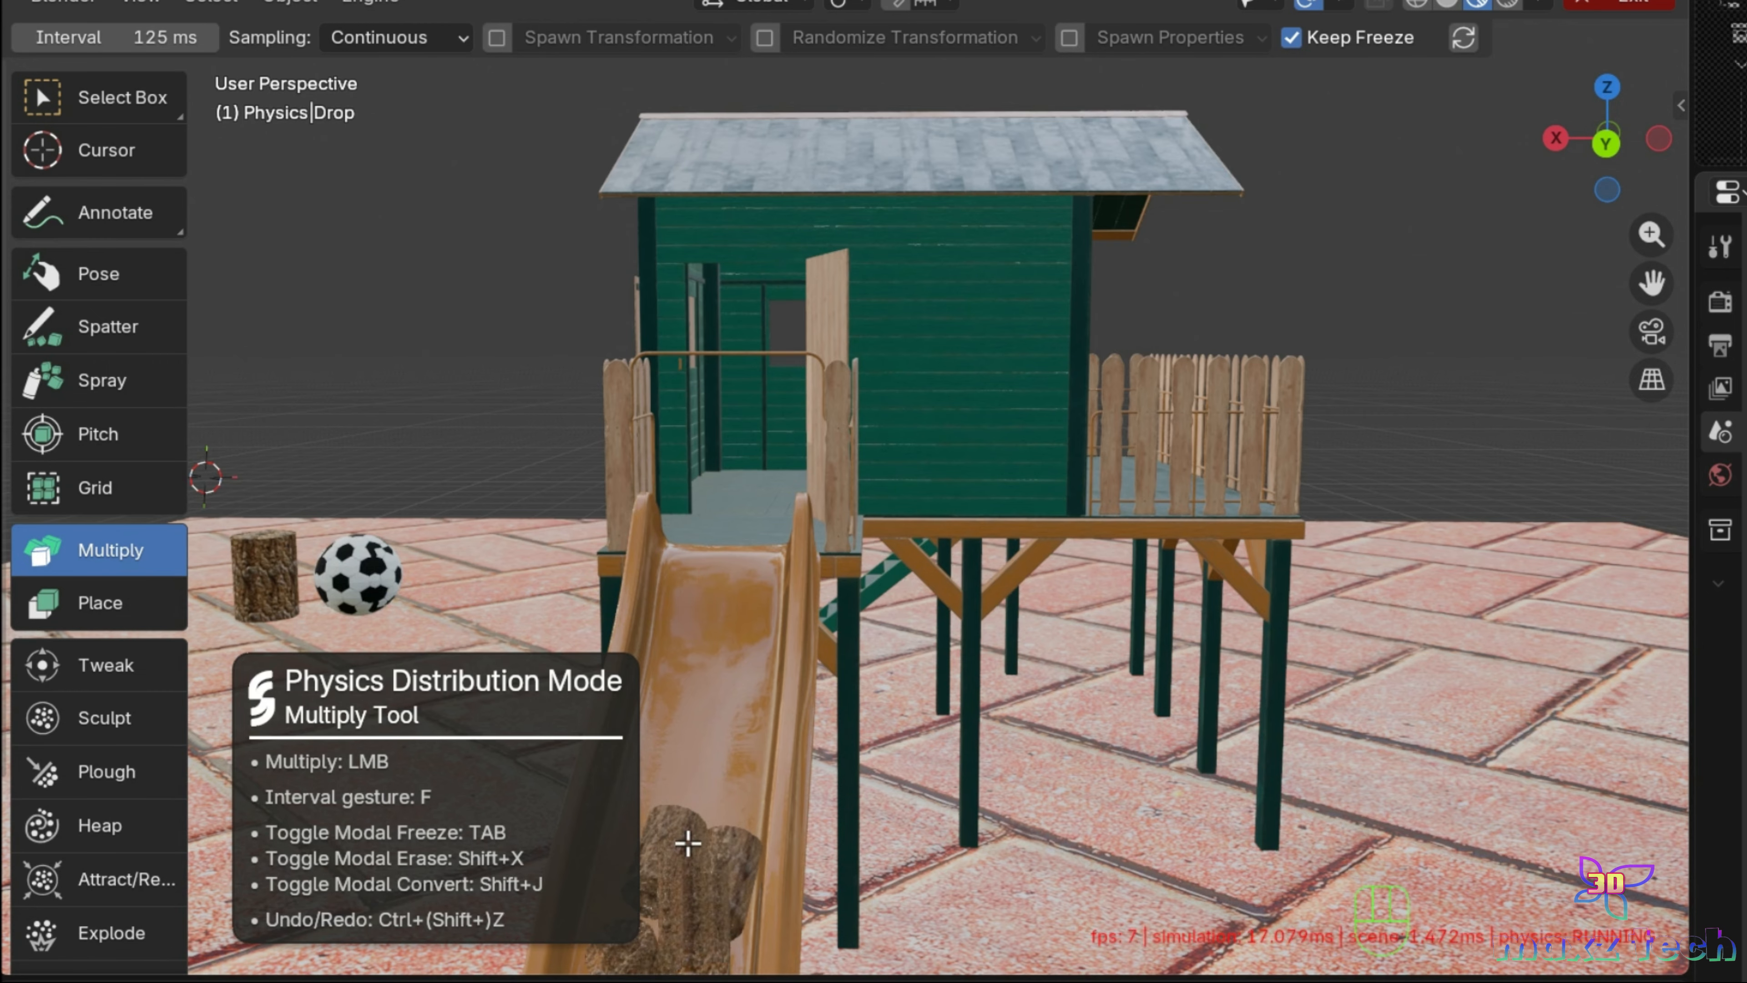
scroll(687, 844, down, 4)
drag(758, 658, 781, 640)
Step: Spatter a log and a soccer ball at the playhouse entrance
click(99, 273)
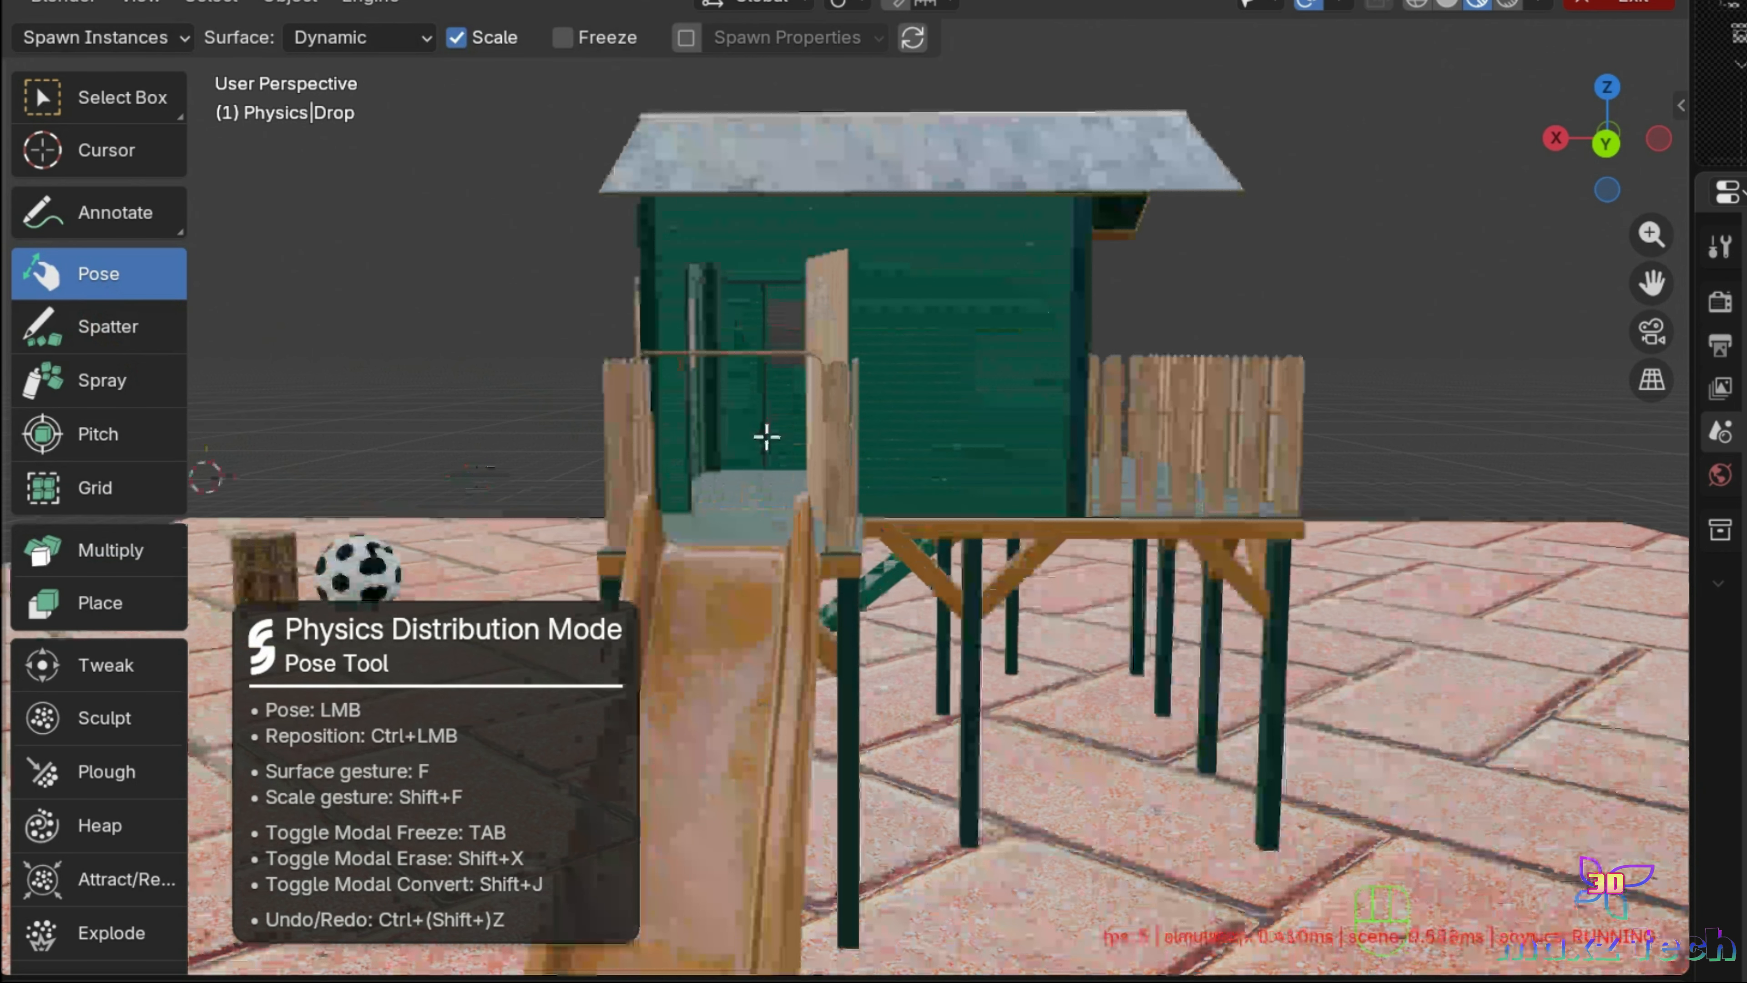
click(107, 326)
click(717, 485)
Step: Multiply the spattered ball and log into many copies inside the playhouse with the Multiply tool
scroll(99, 485, down, 3)
click(100, 421)
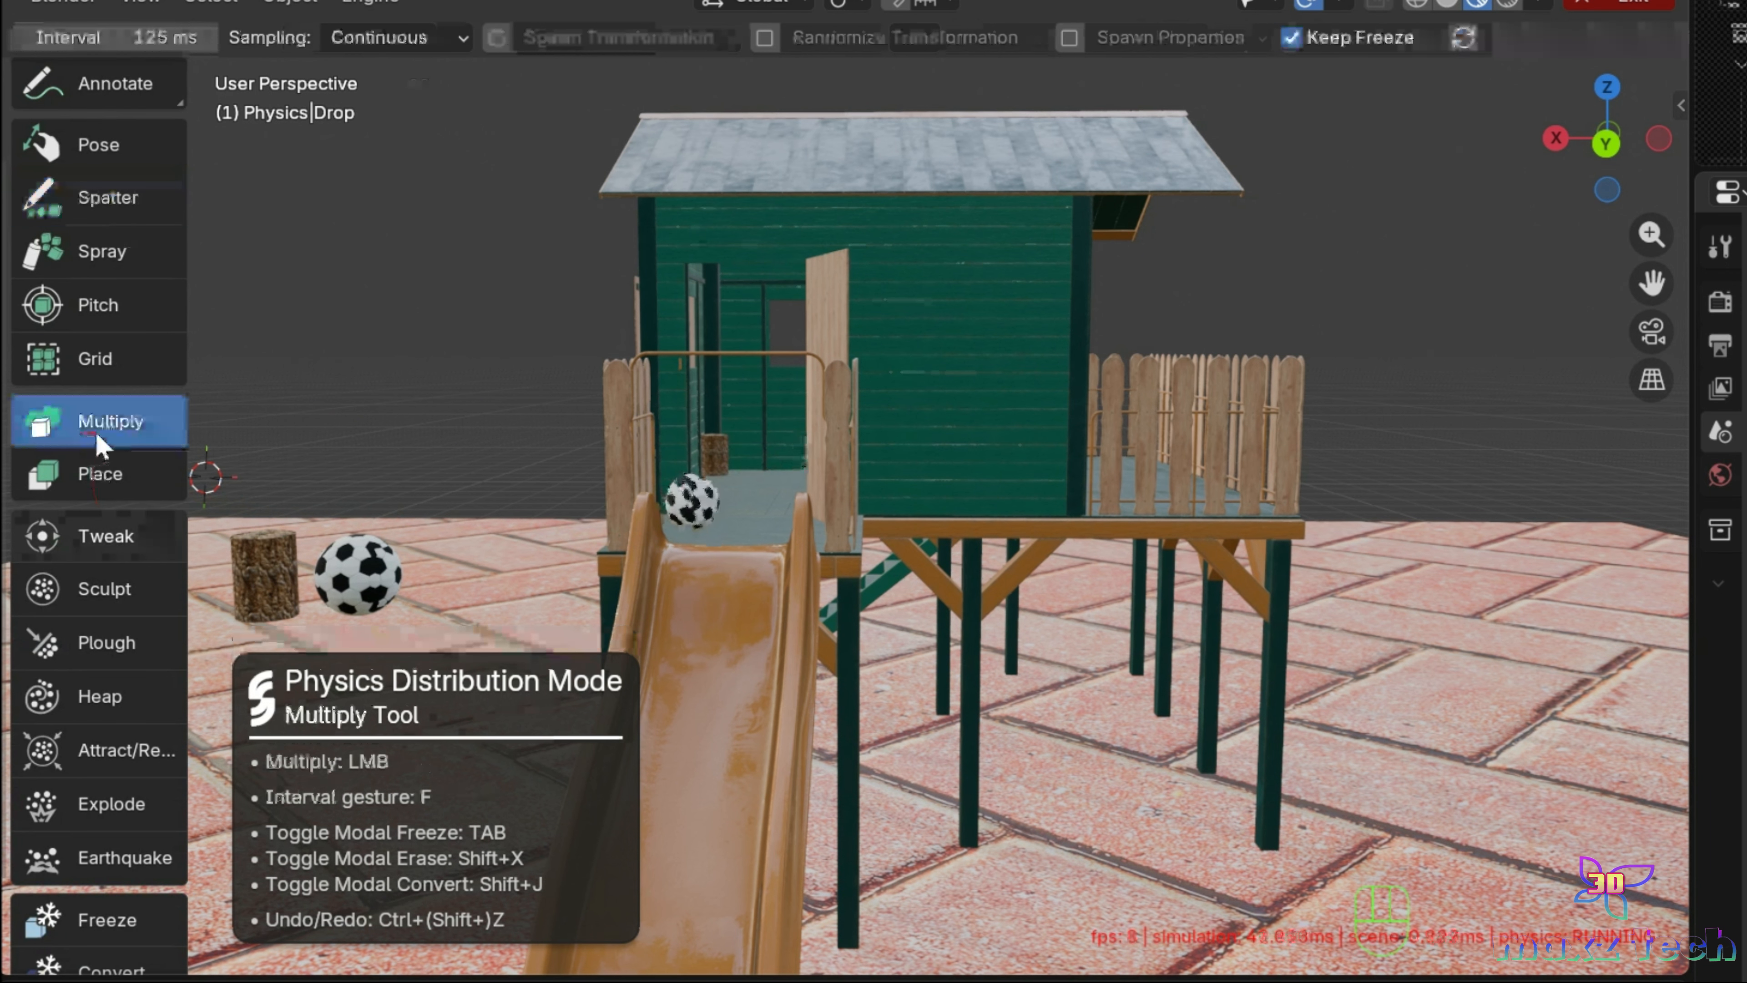
click(714, 460)
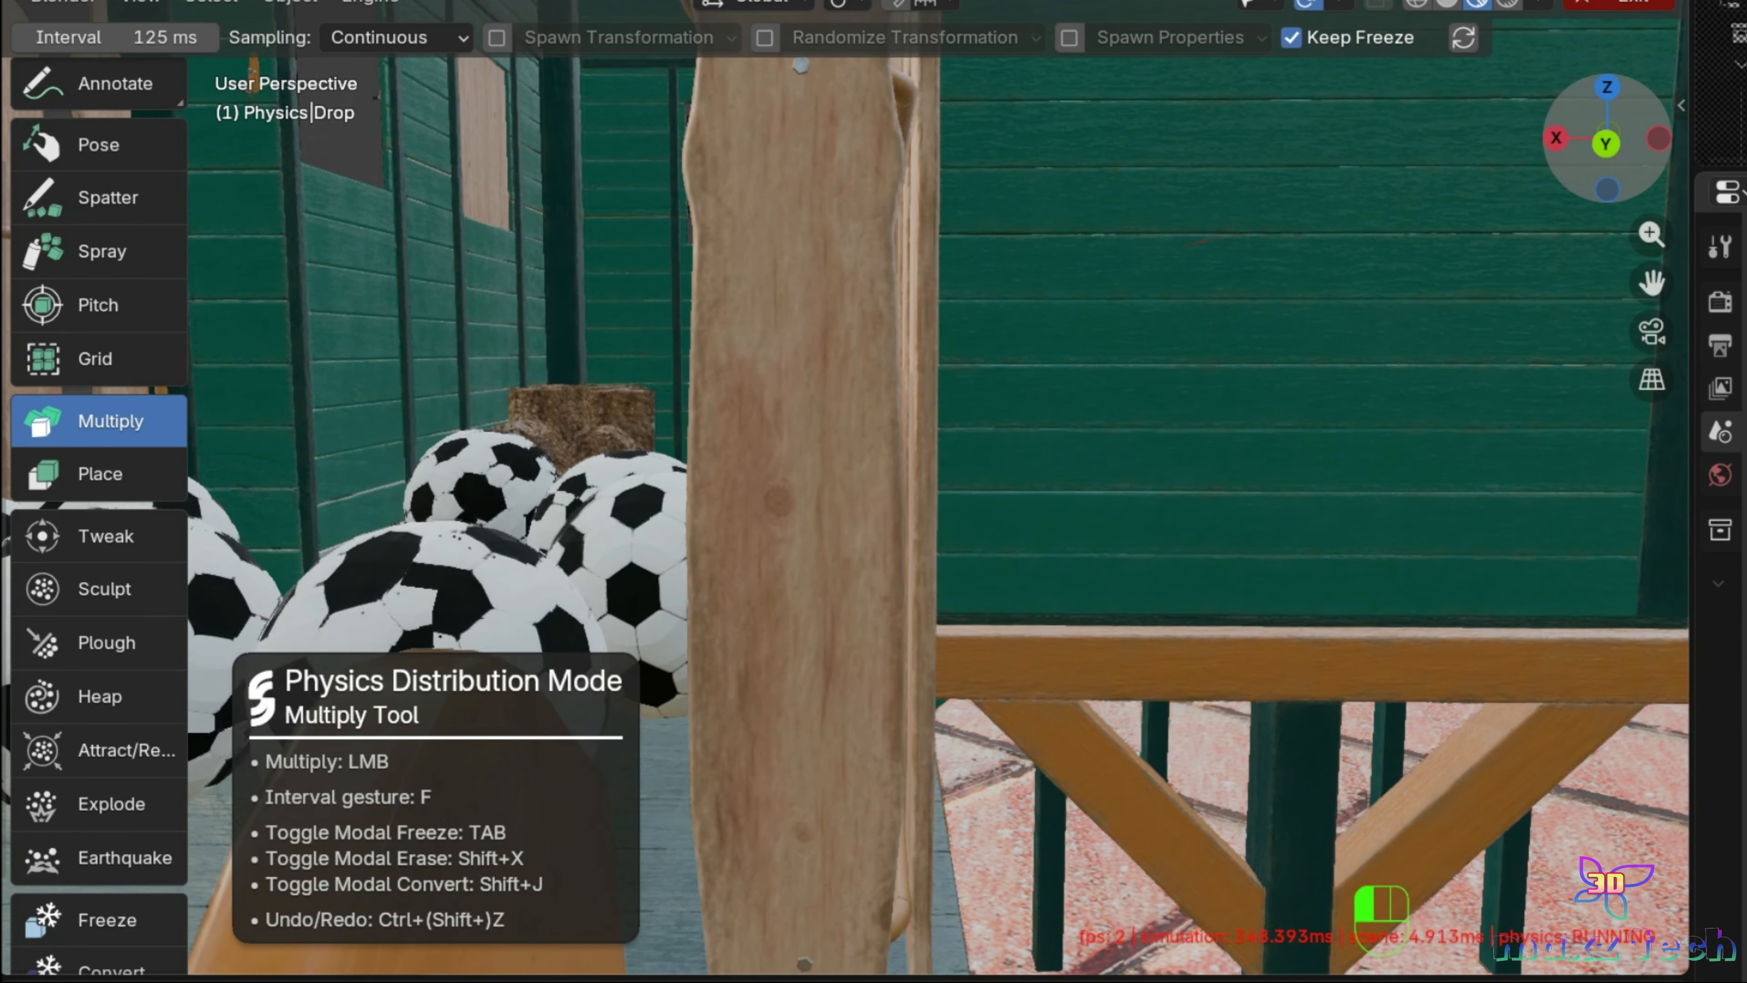
mouse_move(1607, 141)
mouse_down()
mouse_move(1645, 136)
mouse_move(1606, 180)
mouse_move(1582, 138)
mouse_up()
click(517, 280)
click(975, 402)
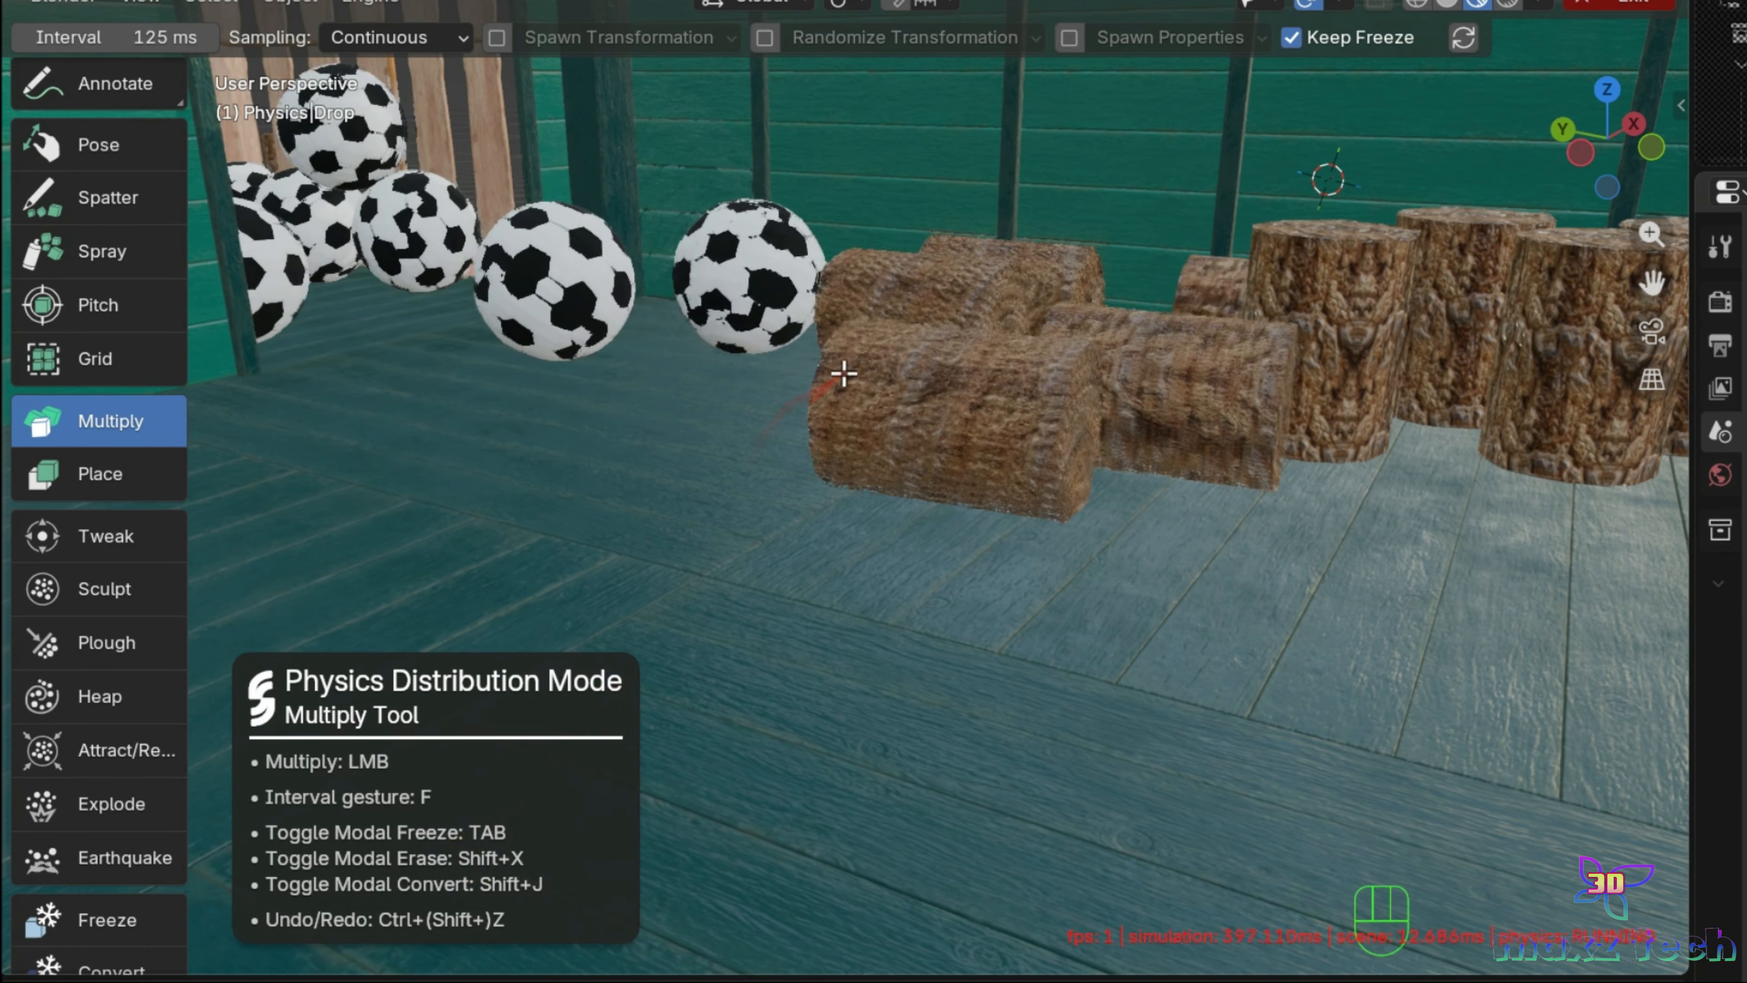
Step: Erase the multiplied logs and balls from the playhouse with Modal Erase
key(Tab)
key(Escape)
key(shift+x)
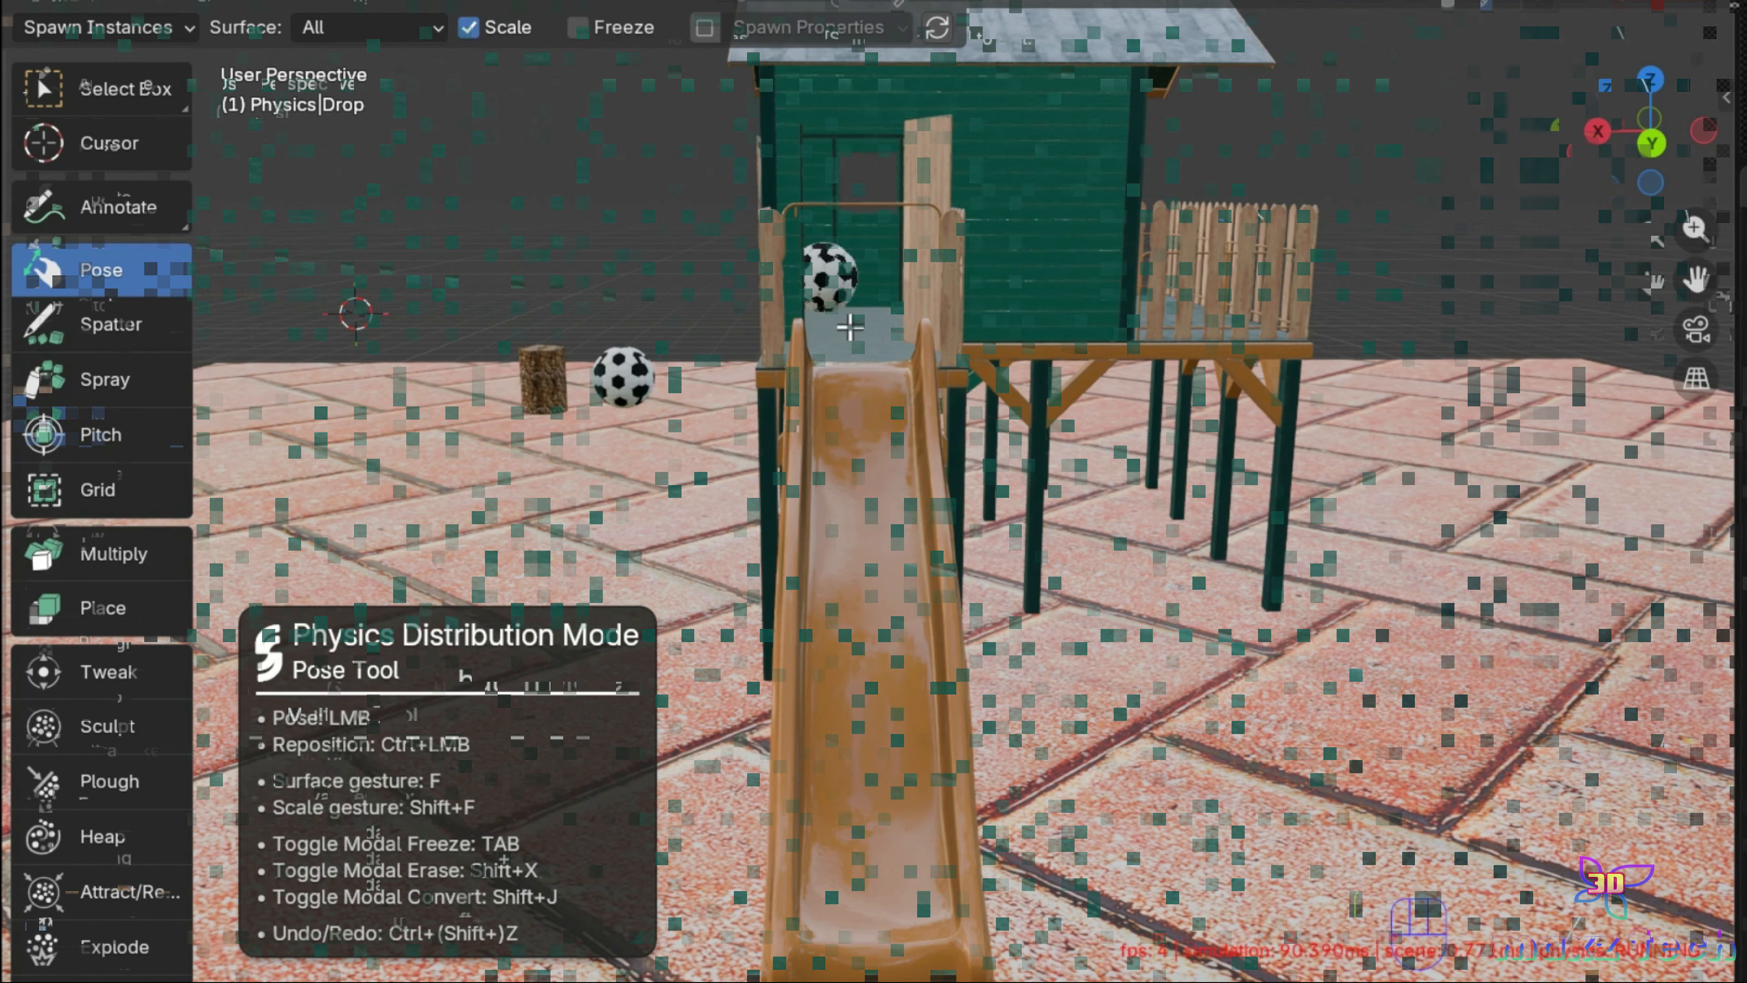
Step: Pose a log at the top of the slide in front of the playhouse entrance
drag(851, 328, 872, 445)
click(78, 564)
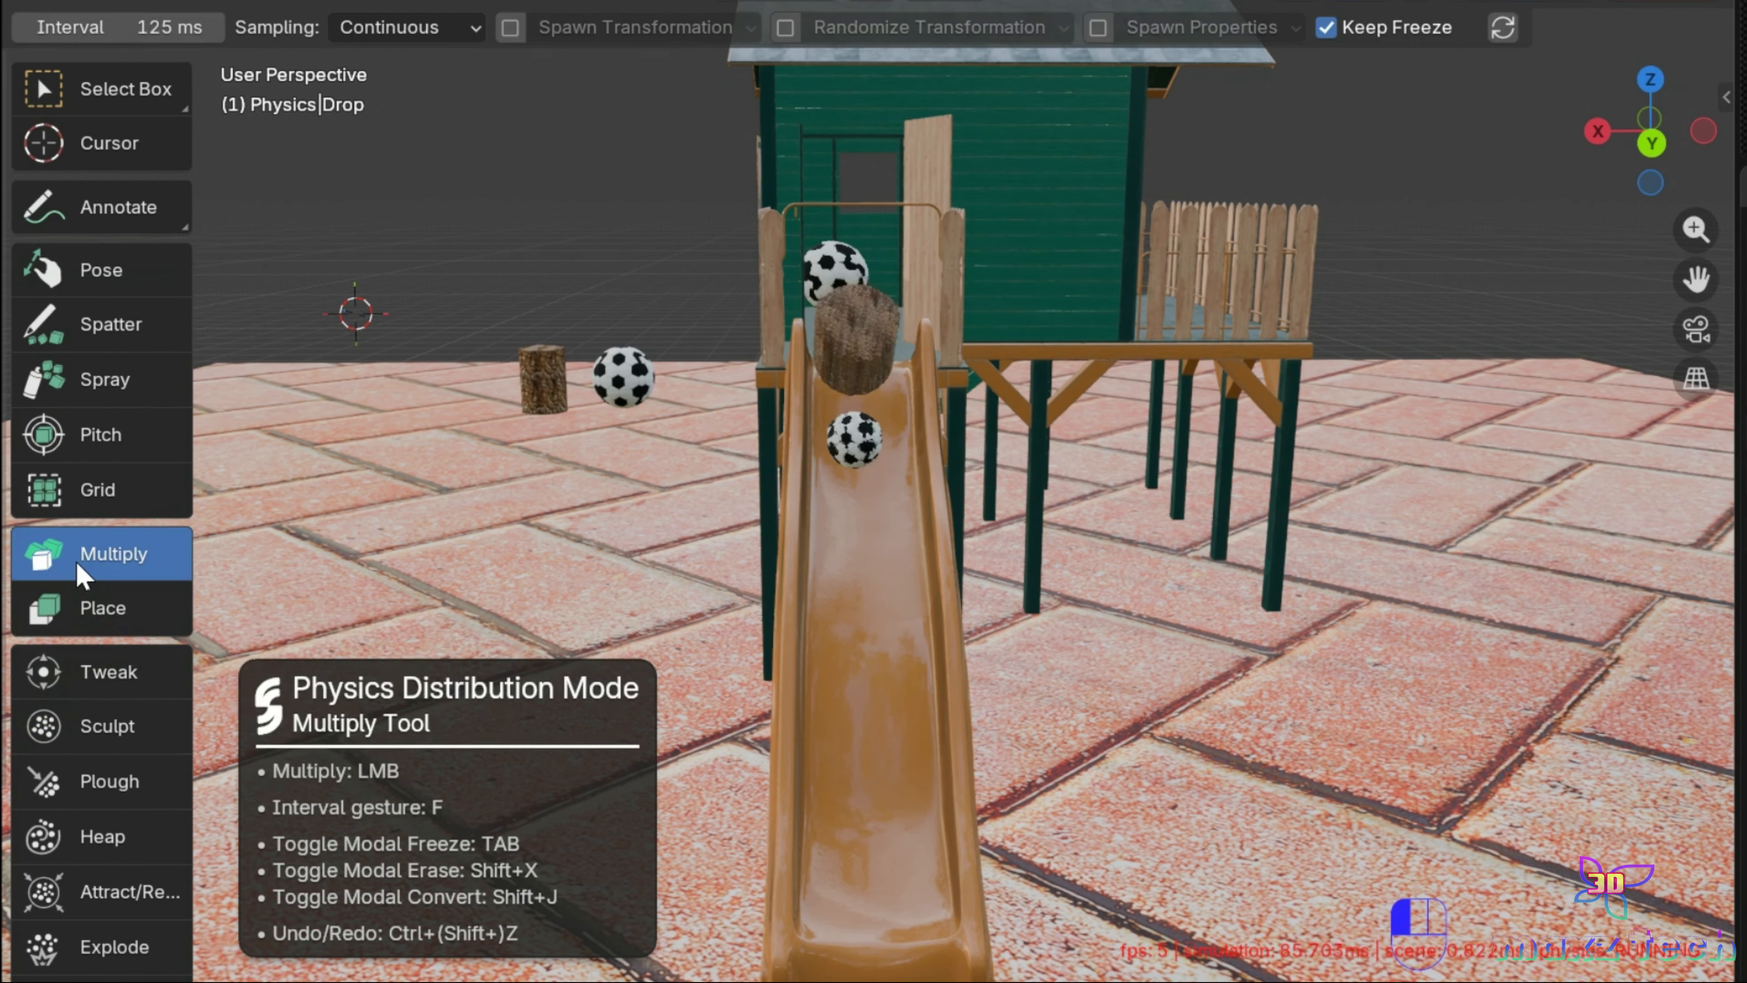
Step: Place clones of the log on both sides of the slide and clones of the ball by the entrance and beyond the terrace
click(97, 607)
drag(864, 550, 1071, 428)
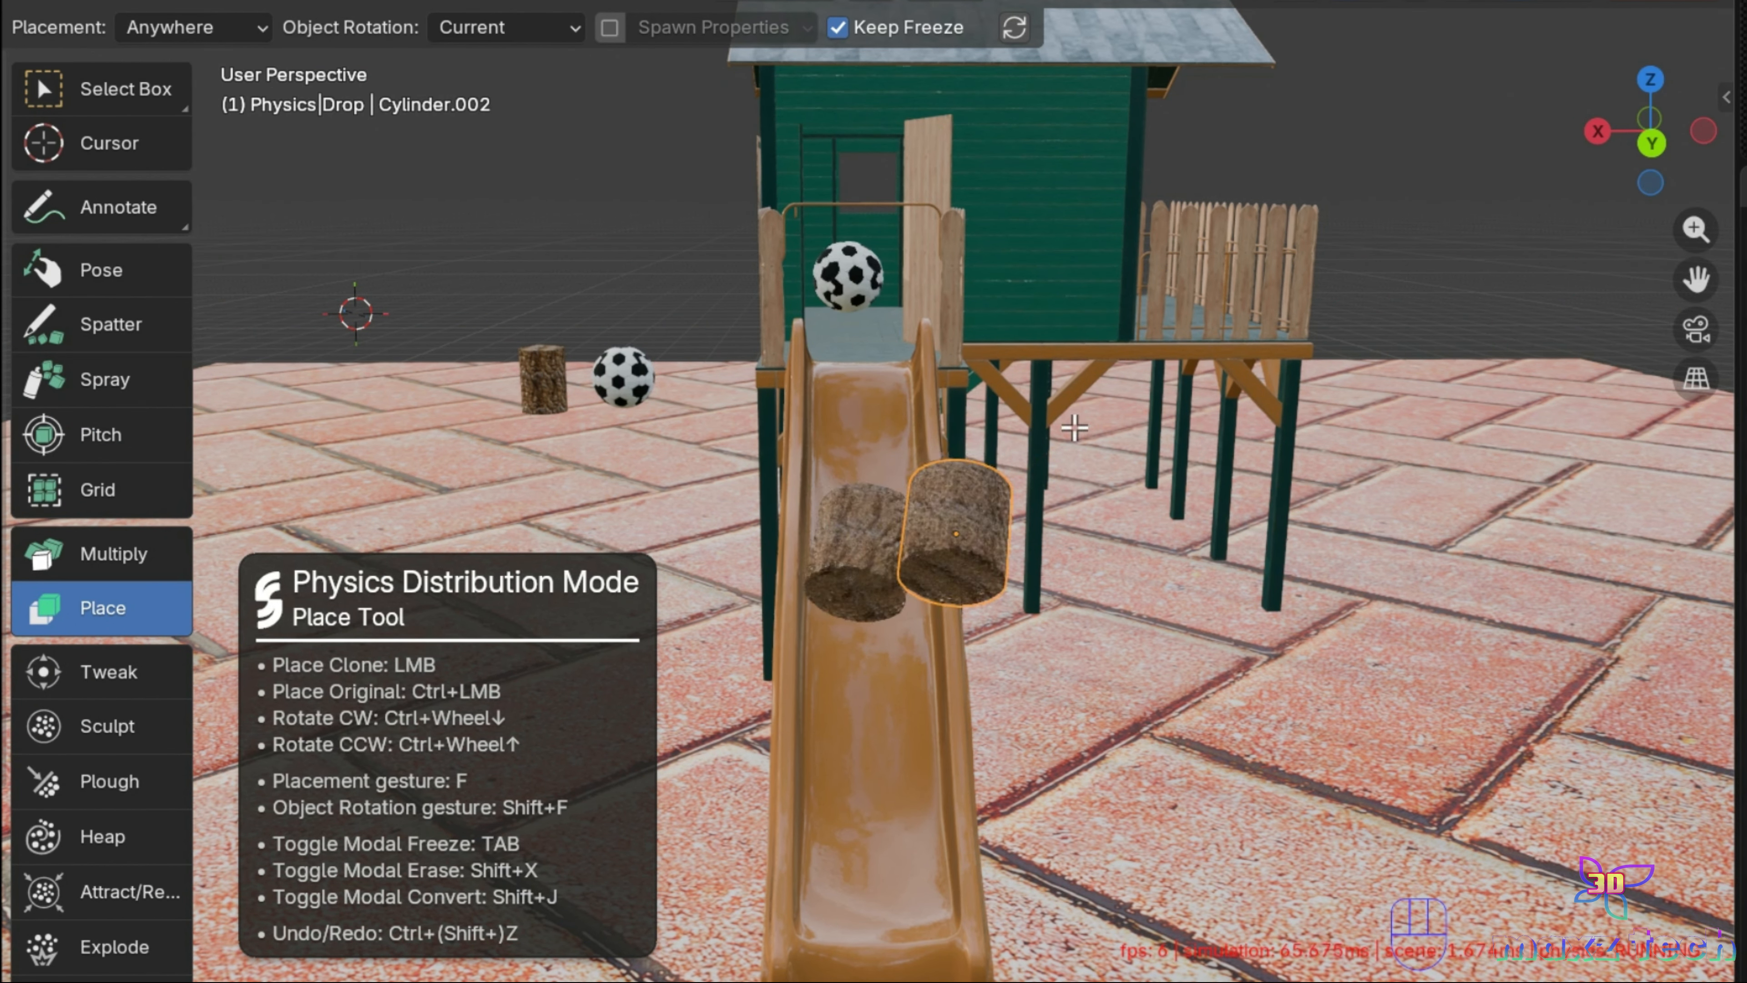
drag(853, 277, 894, 296)
drag(860, 504, 596, 292)
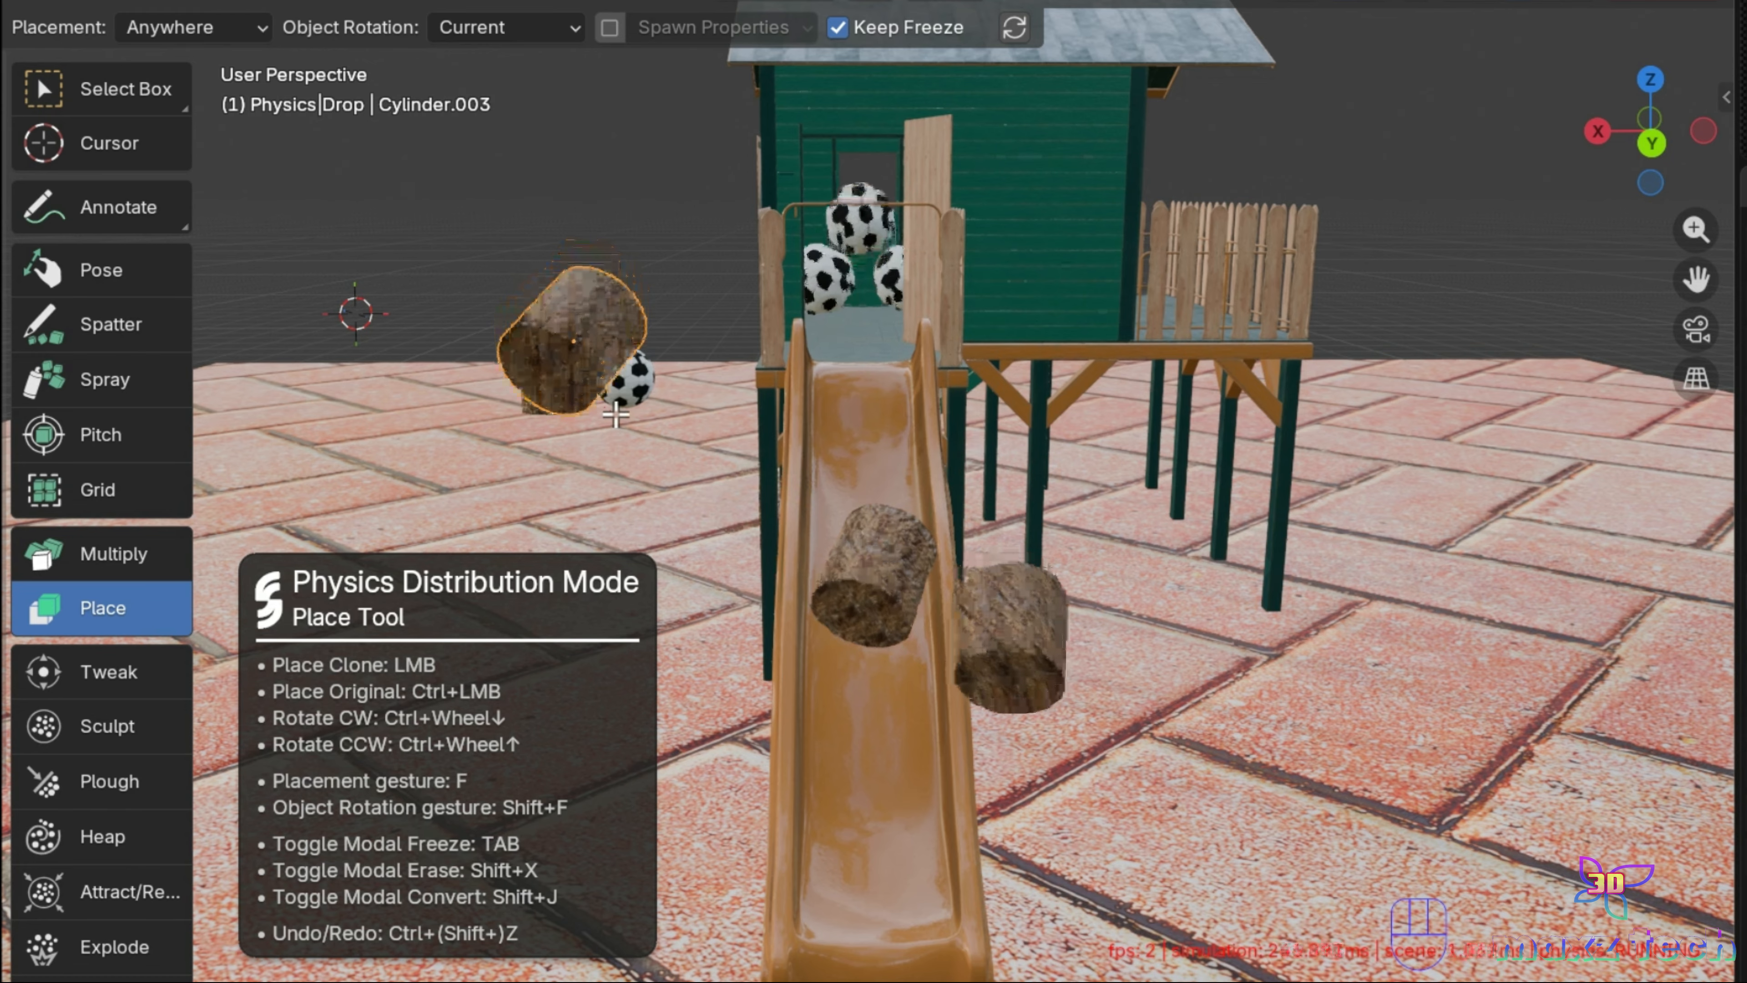
click(879, 277)
drag(879, 276, 1396, 251)
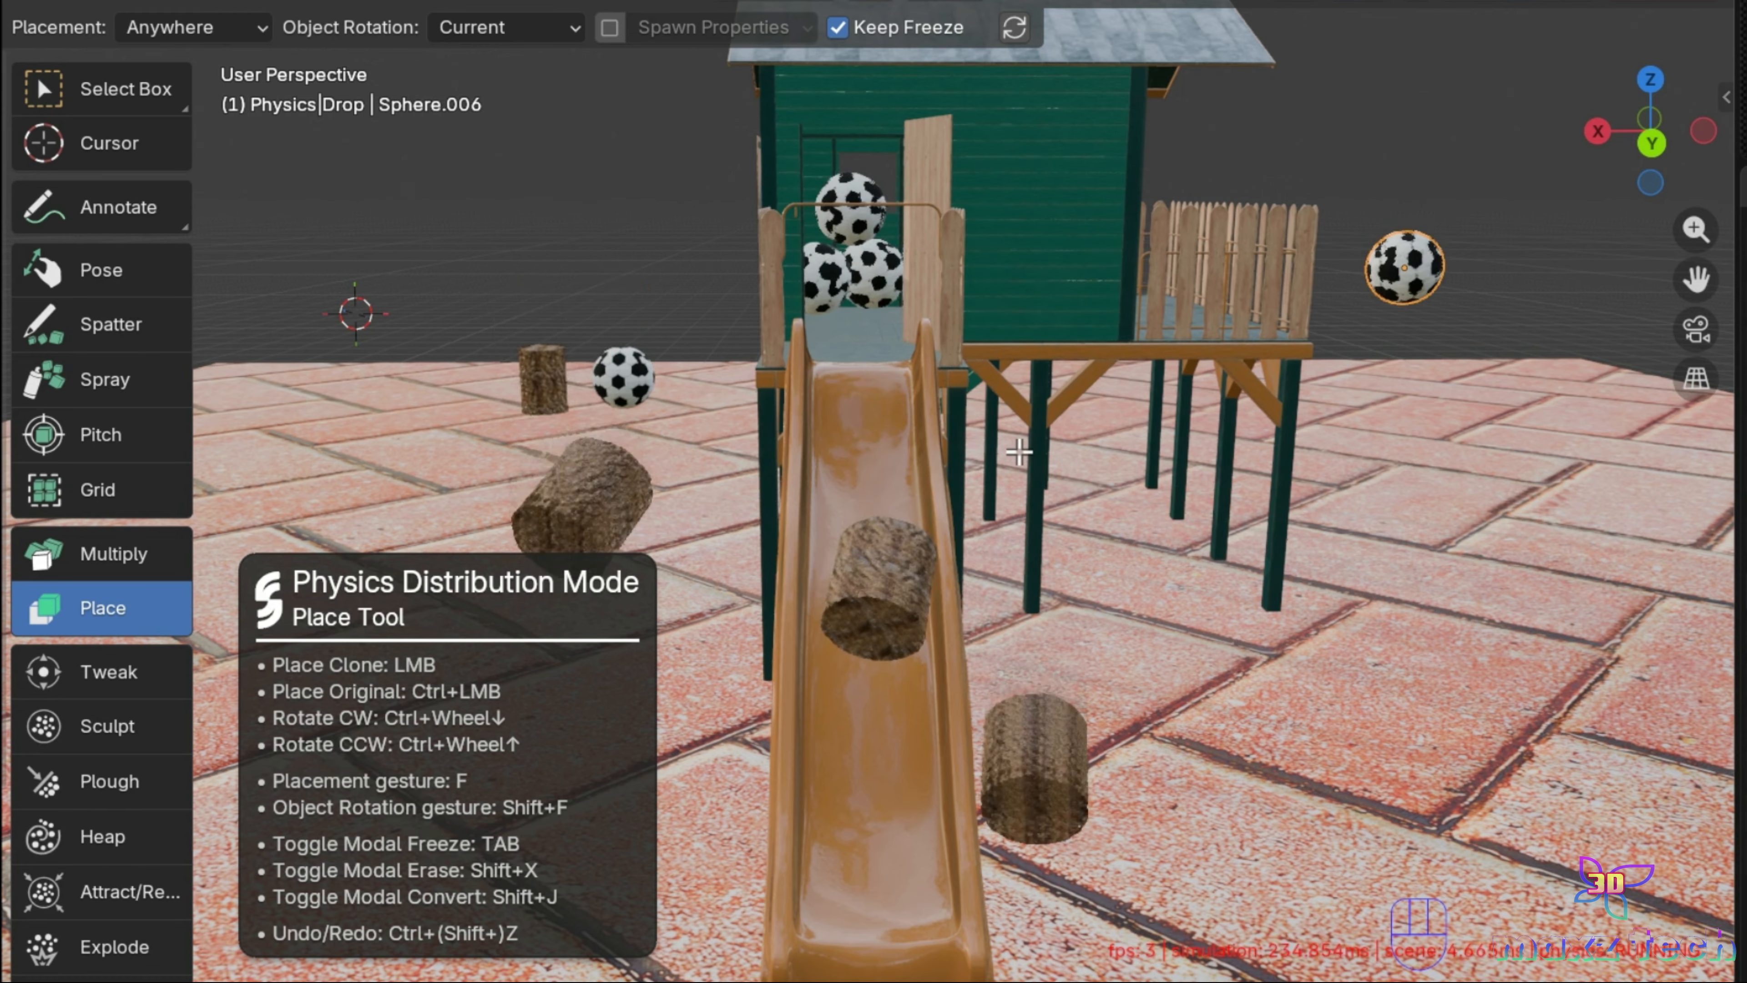
Step: Place the original log farther down the slide and place clones of the soccer ball at the top of the slide
ctrl+click(895, 688)
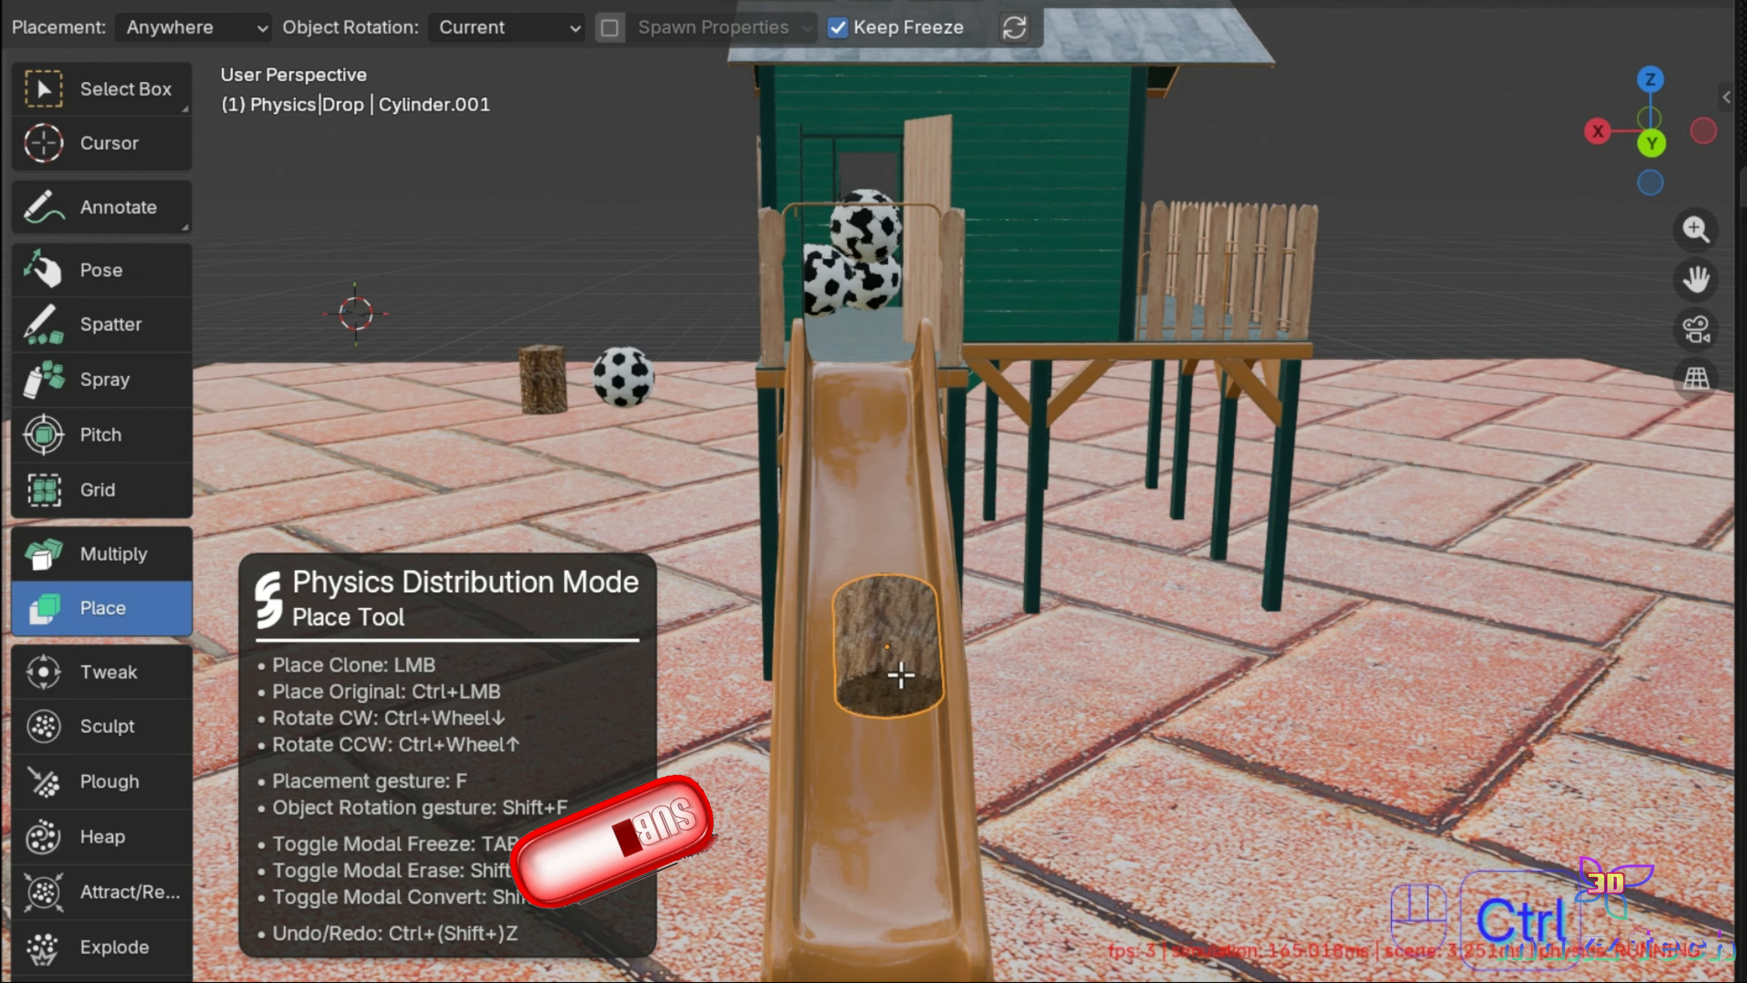
click(881, 306)
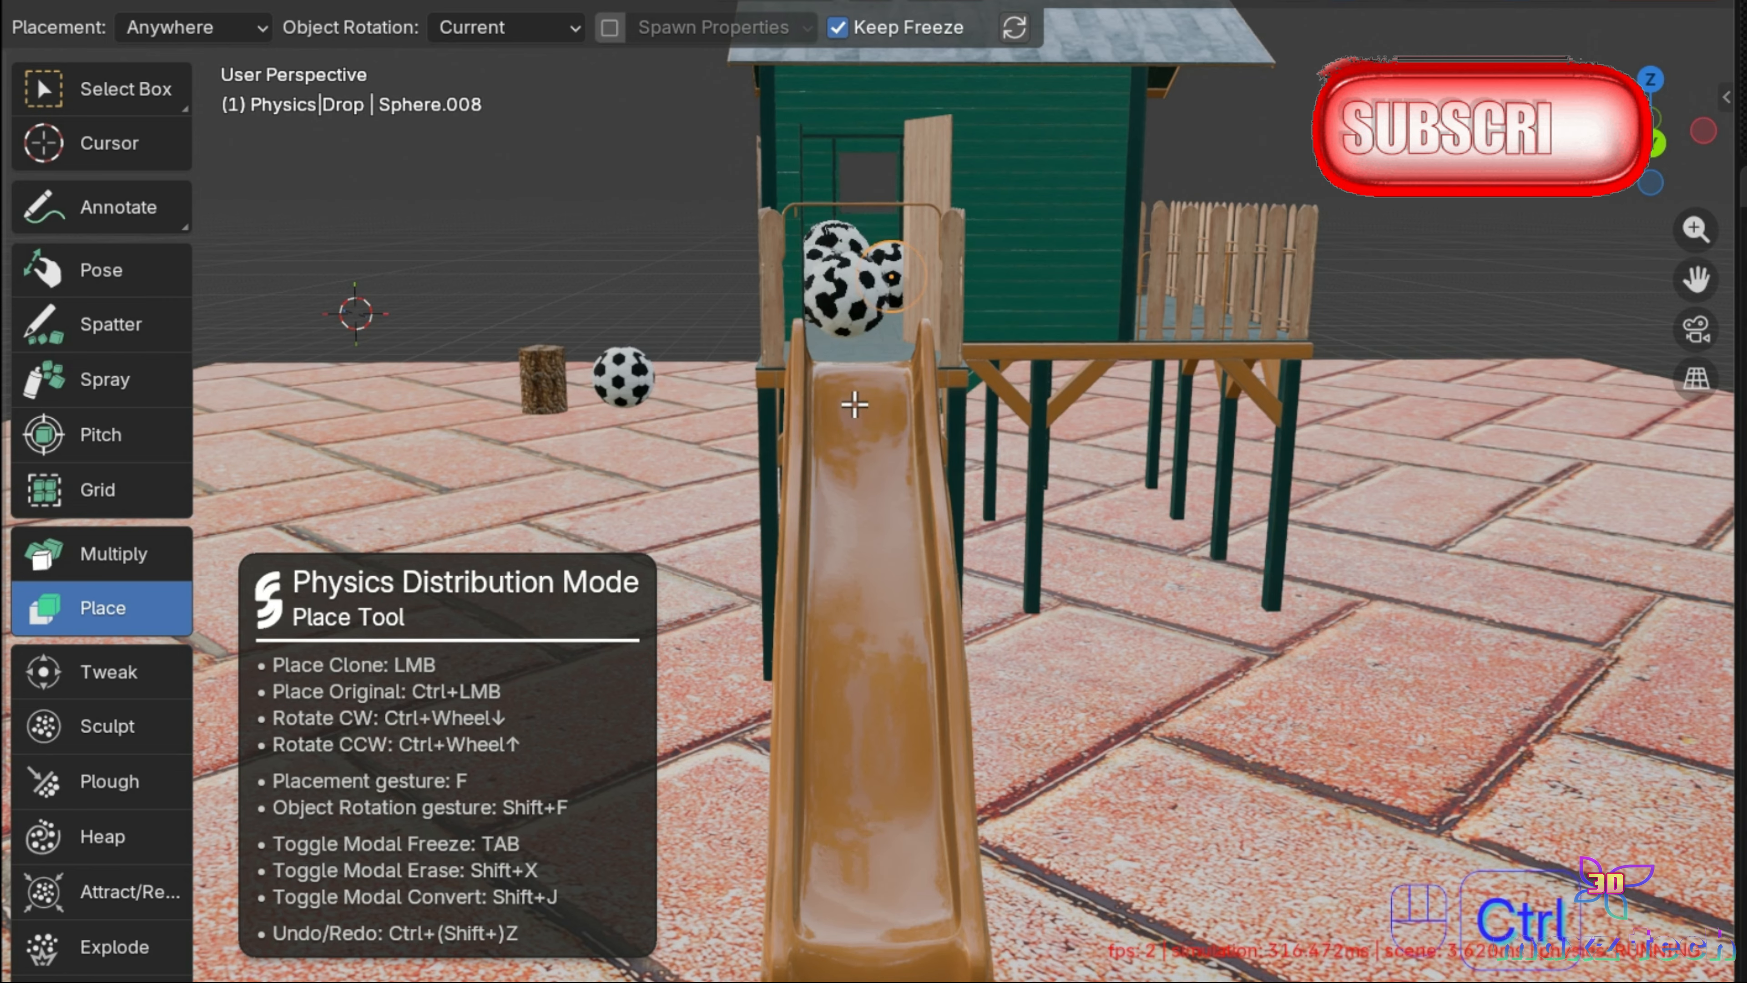
drag(883, 383, 897, 333)
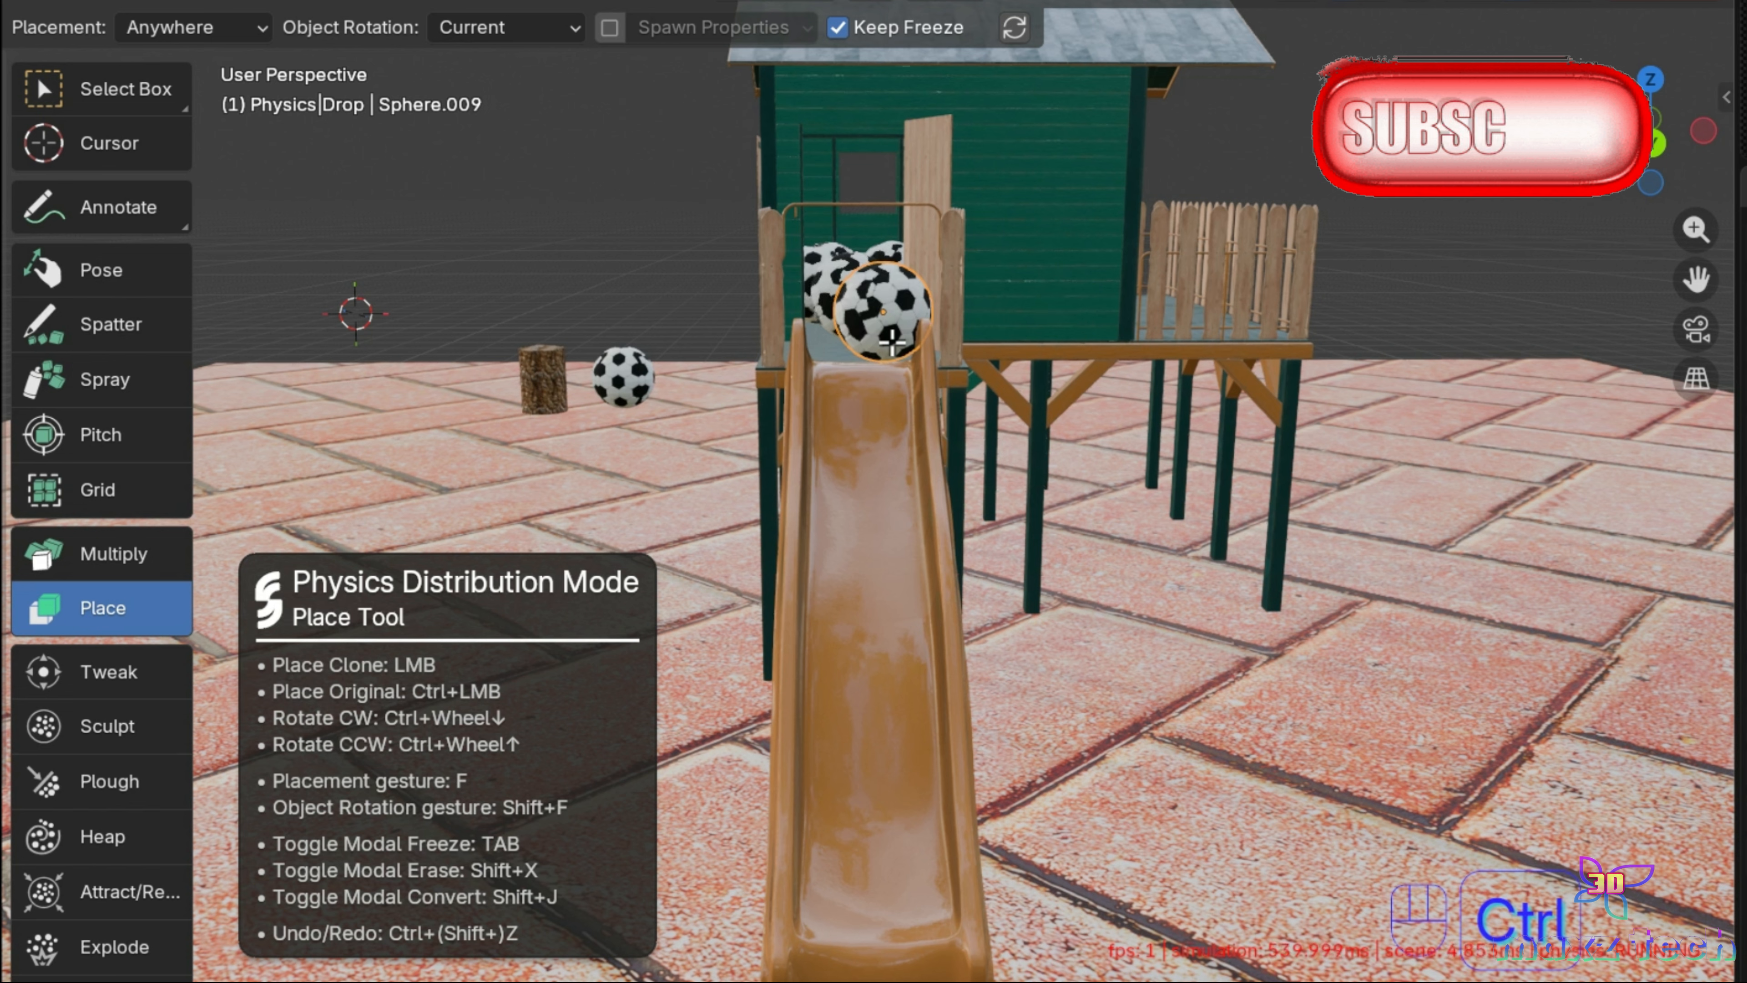
Step: Set the placement to Anywhere and place another ball clone at the top of the slide
key(f)
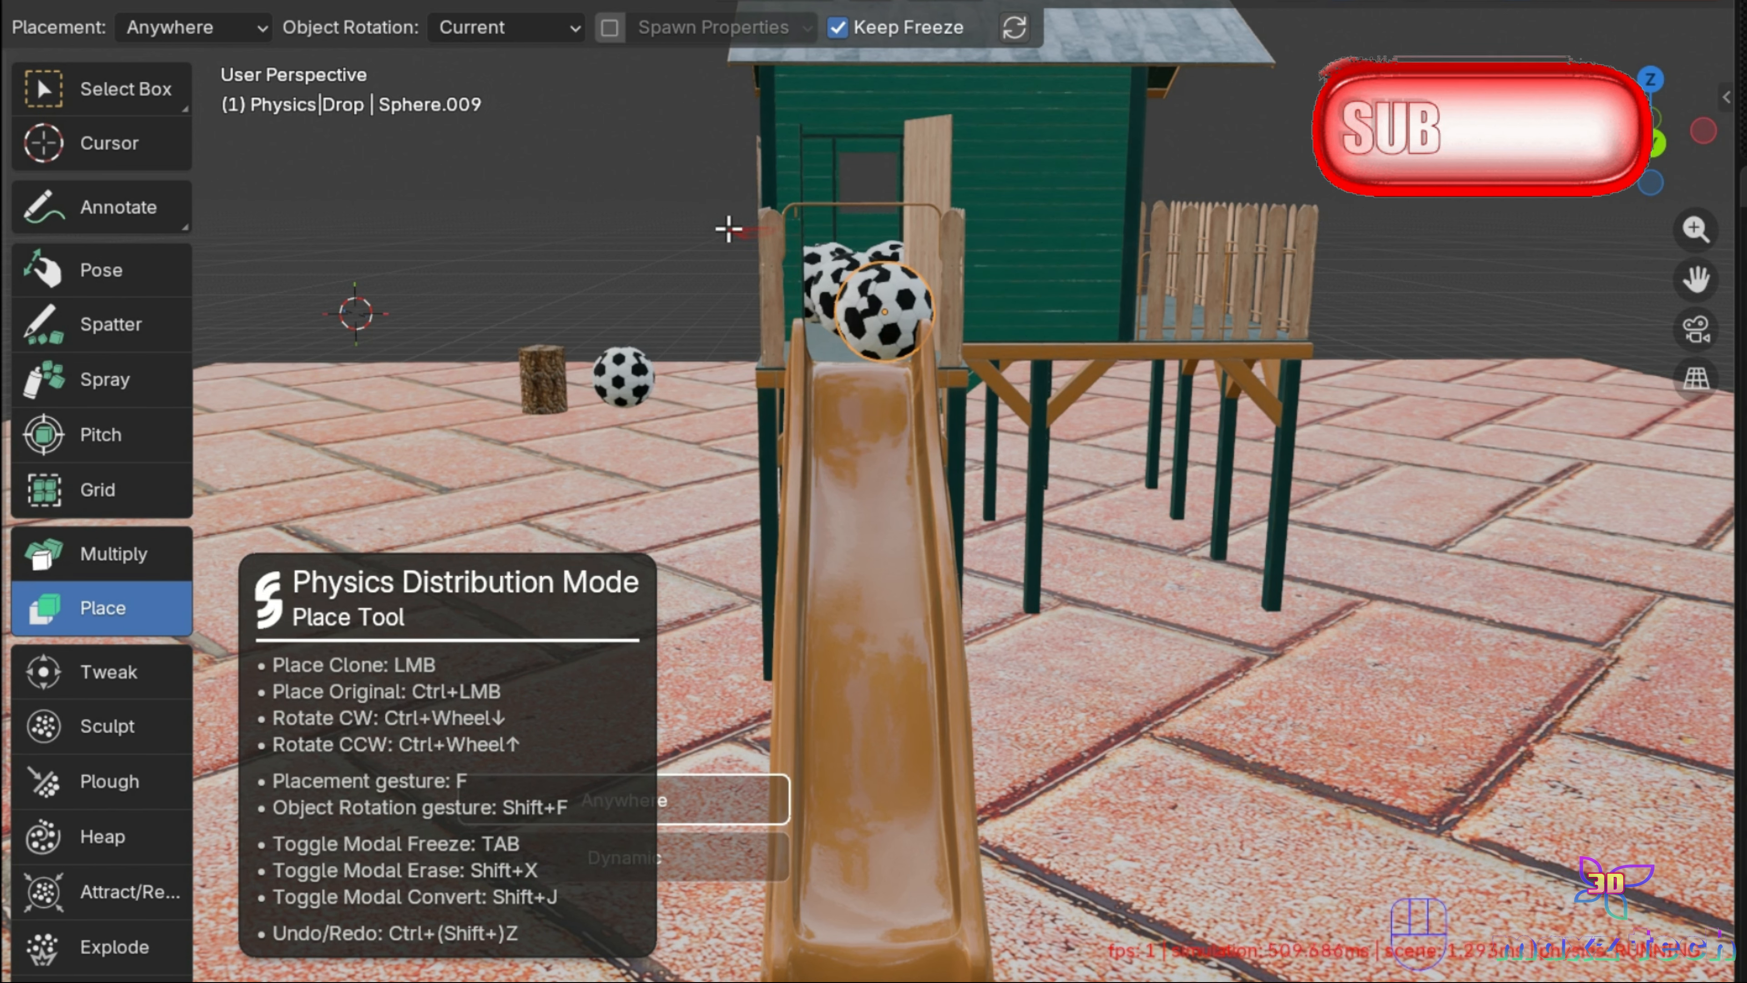
key(Escape)
key(f)
click(702, 228)
click(866, 421)
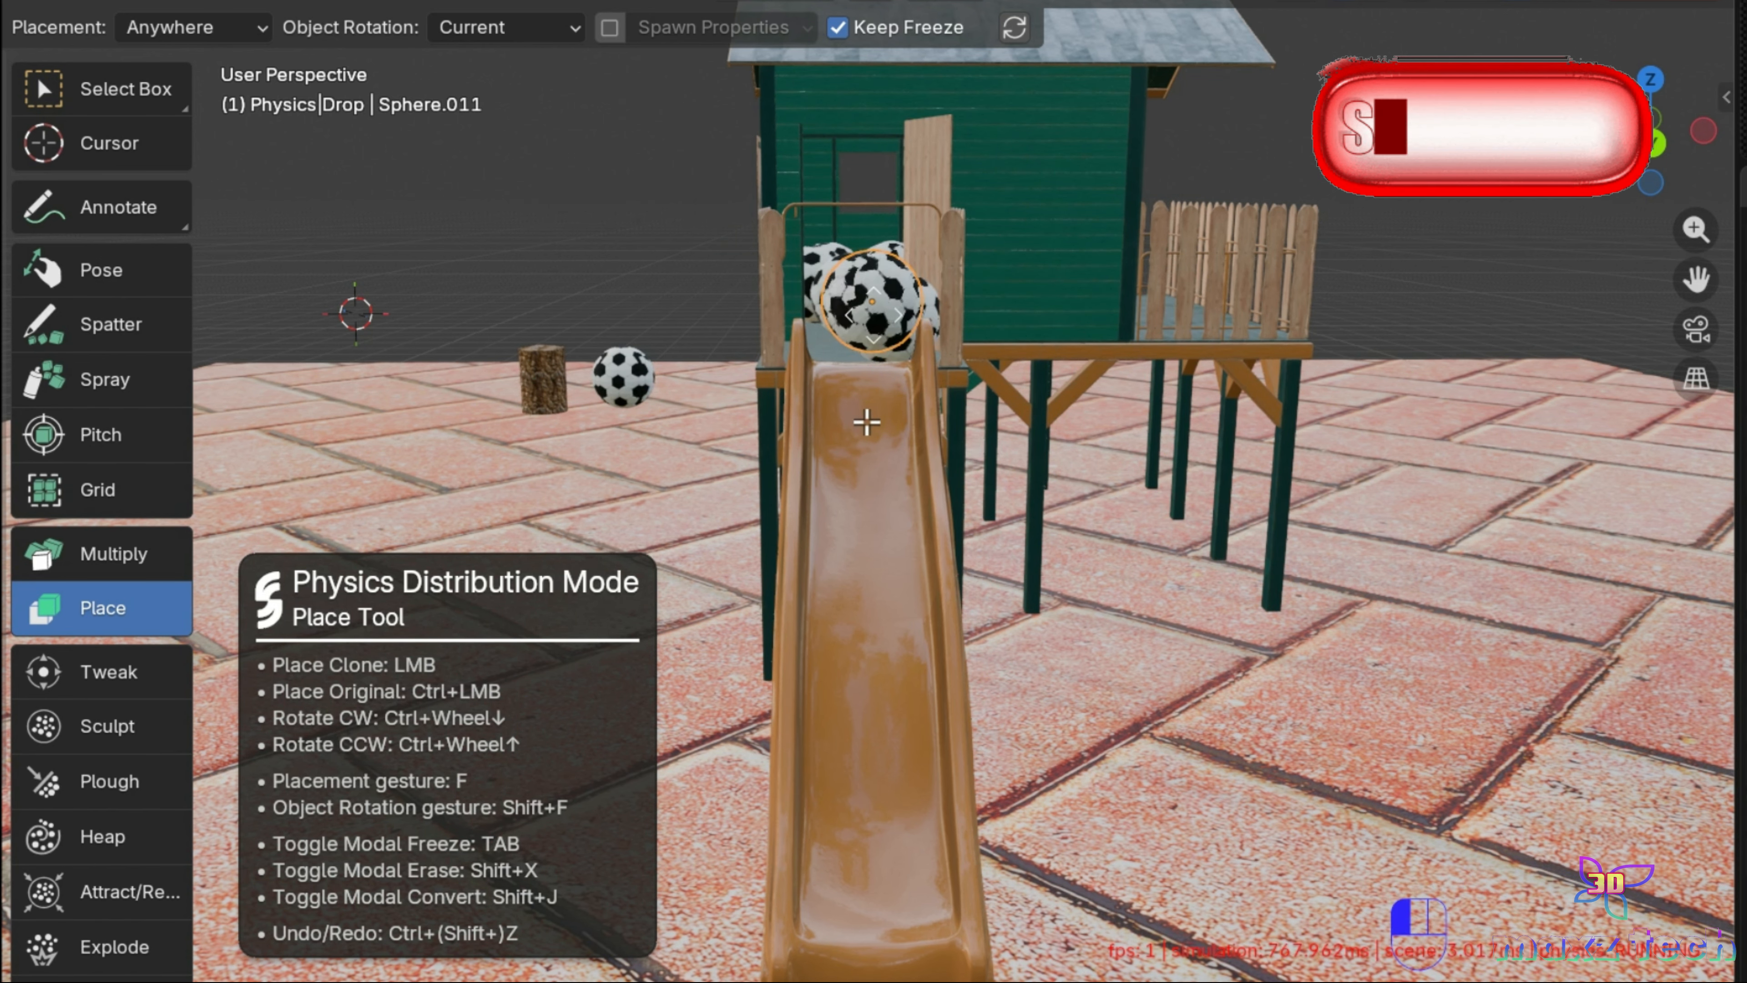
Step: Rotate the newest ball clone and place the original in the air beside the playhouse, above the source log and ball
scroll(893, 426, down, 2)
ctrl+scroll(887, 440, down, 2)
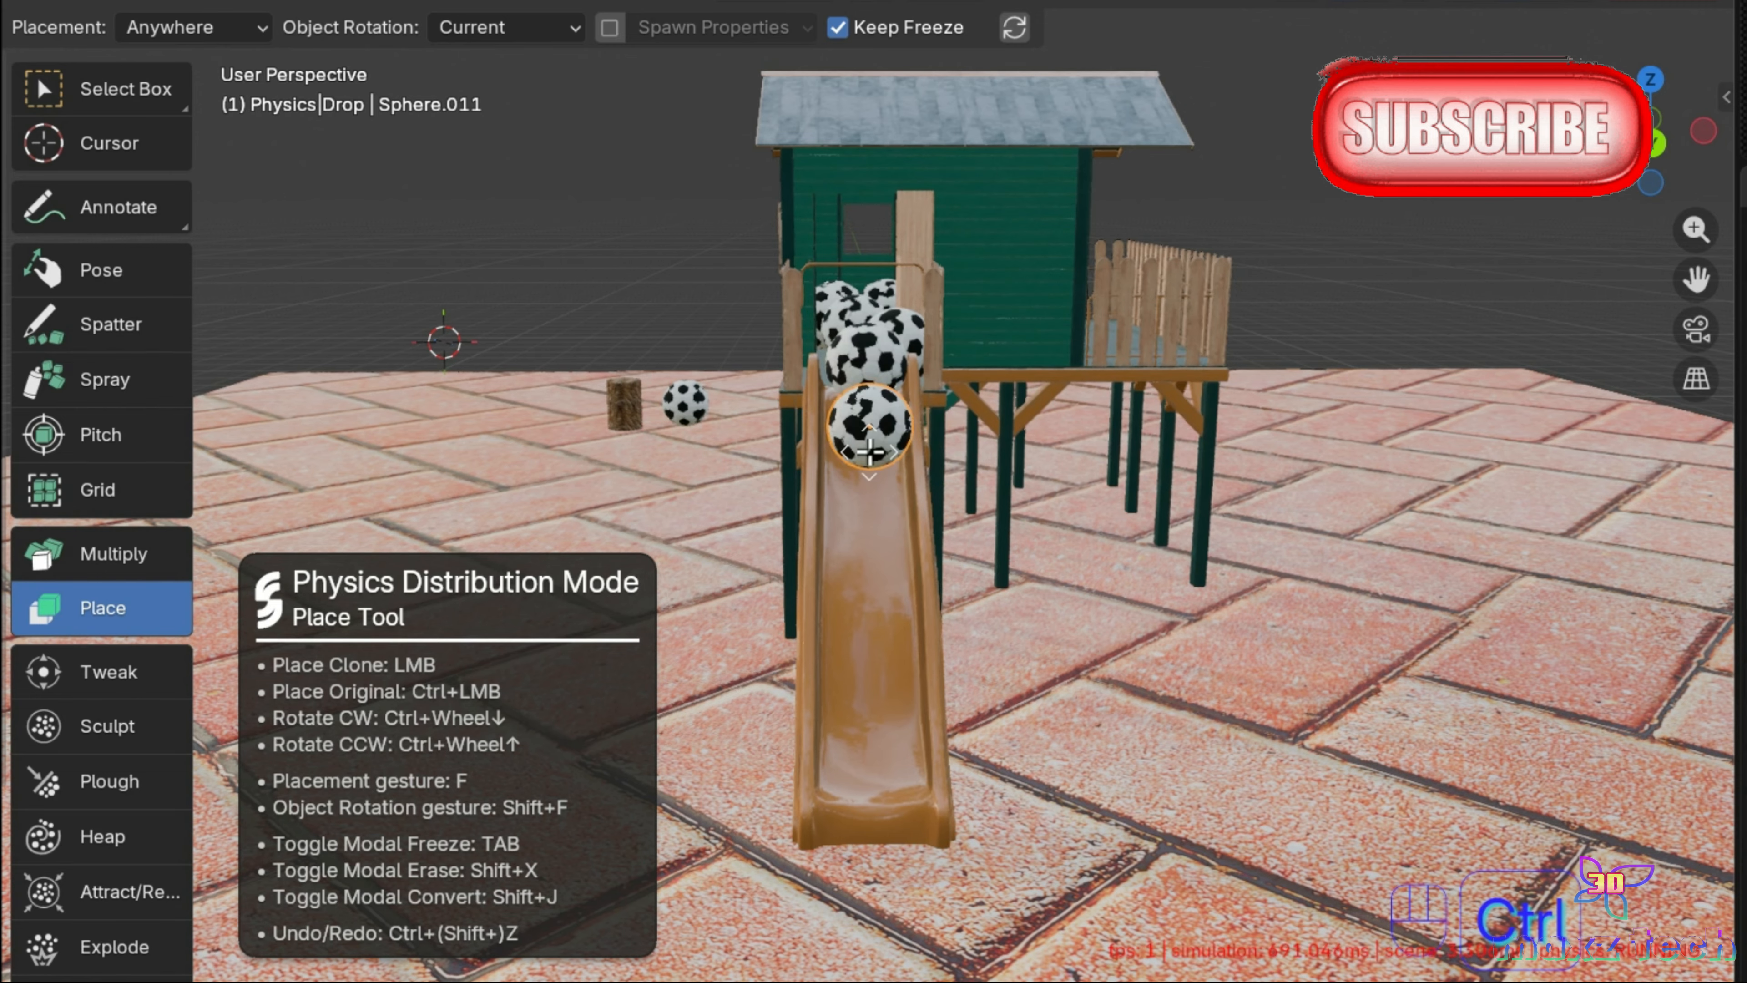
ctrl+scroll(872, 455, up, 1)
ctrl+click(594, 260)
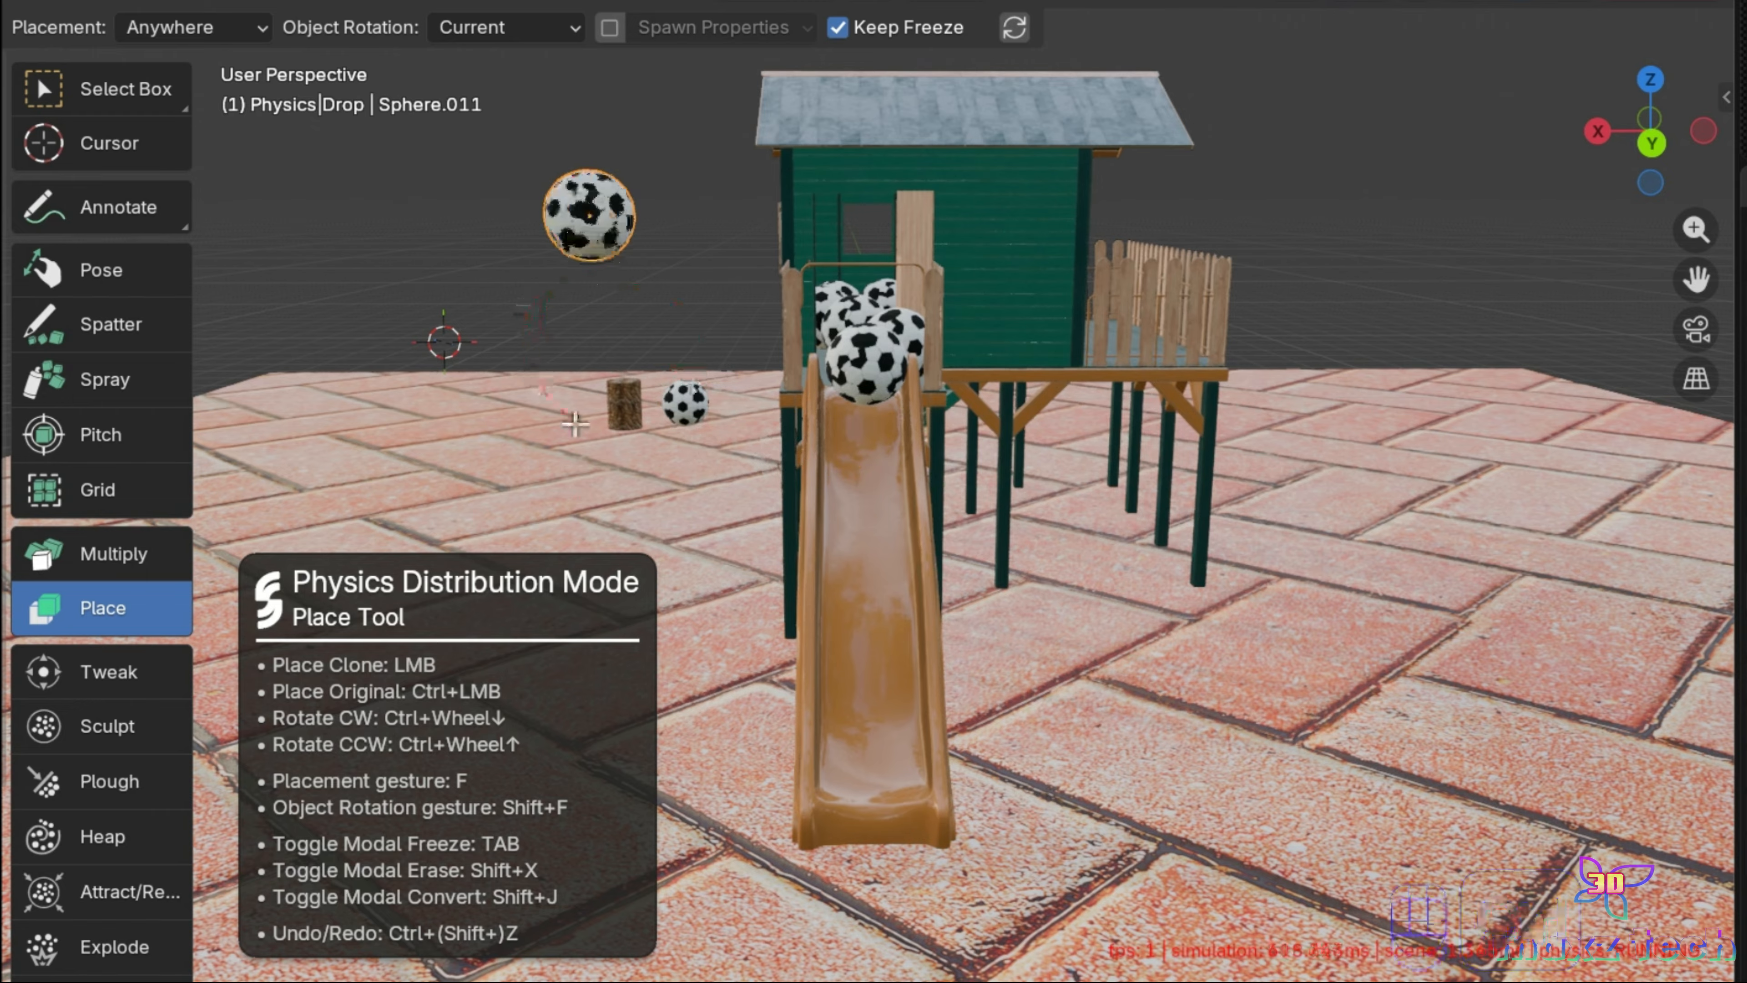
Step: Toggle Modal Freeze on and off, and erase the balls at the slide and beside the playhouse with Modal Erase
key(Tab)
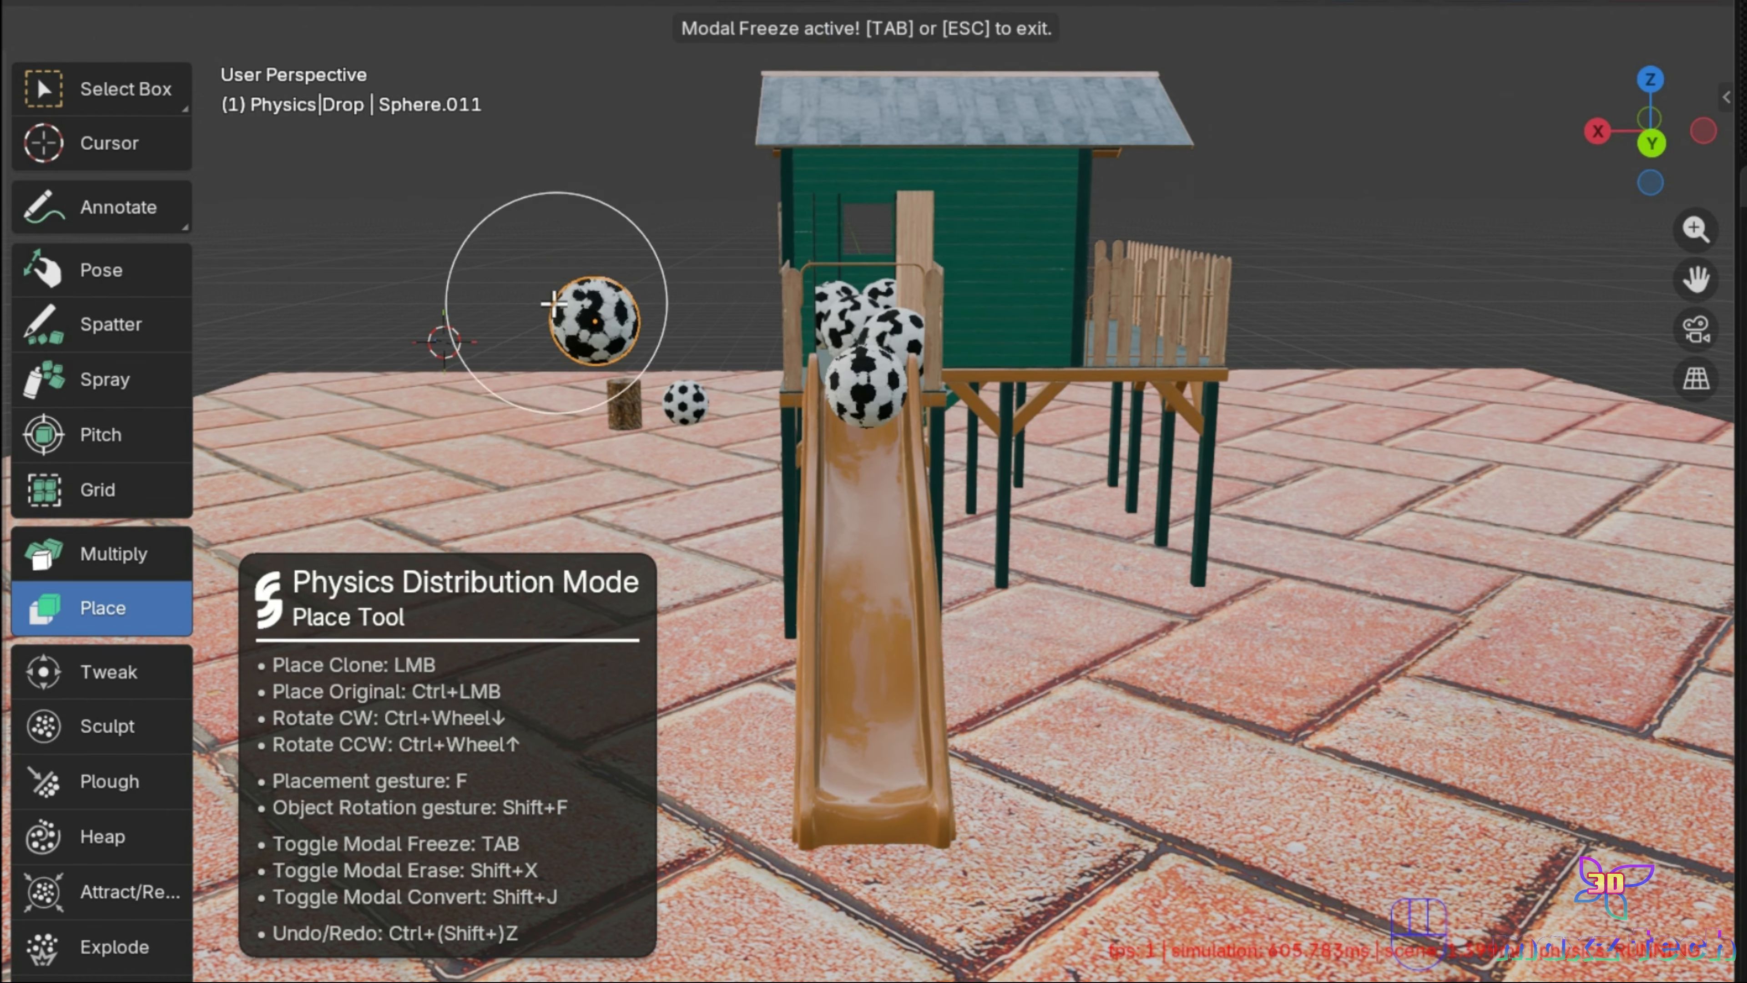
key(Escape)
key(Escape)
key(shift+x)
mouse_move(853, 371)
mouse_down()
mouse_move(874, 530)
mouse_move(556, 329)
mouse_up()
key(Escape)
Step: Pose a few logs and soccer balls at the top of the slide with the Pose tool
scroll(94, 452, down, 5)
click(96, 451)
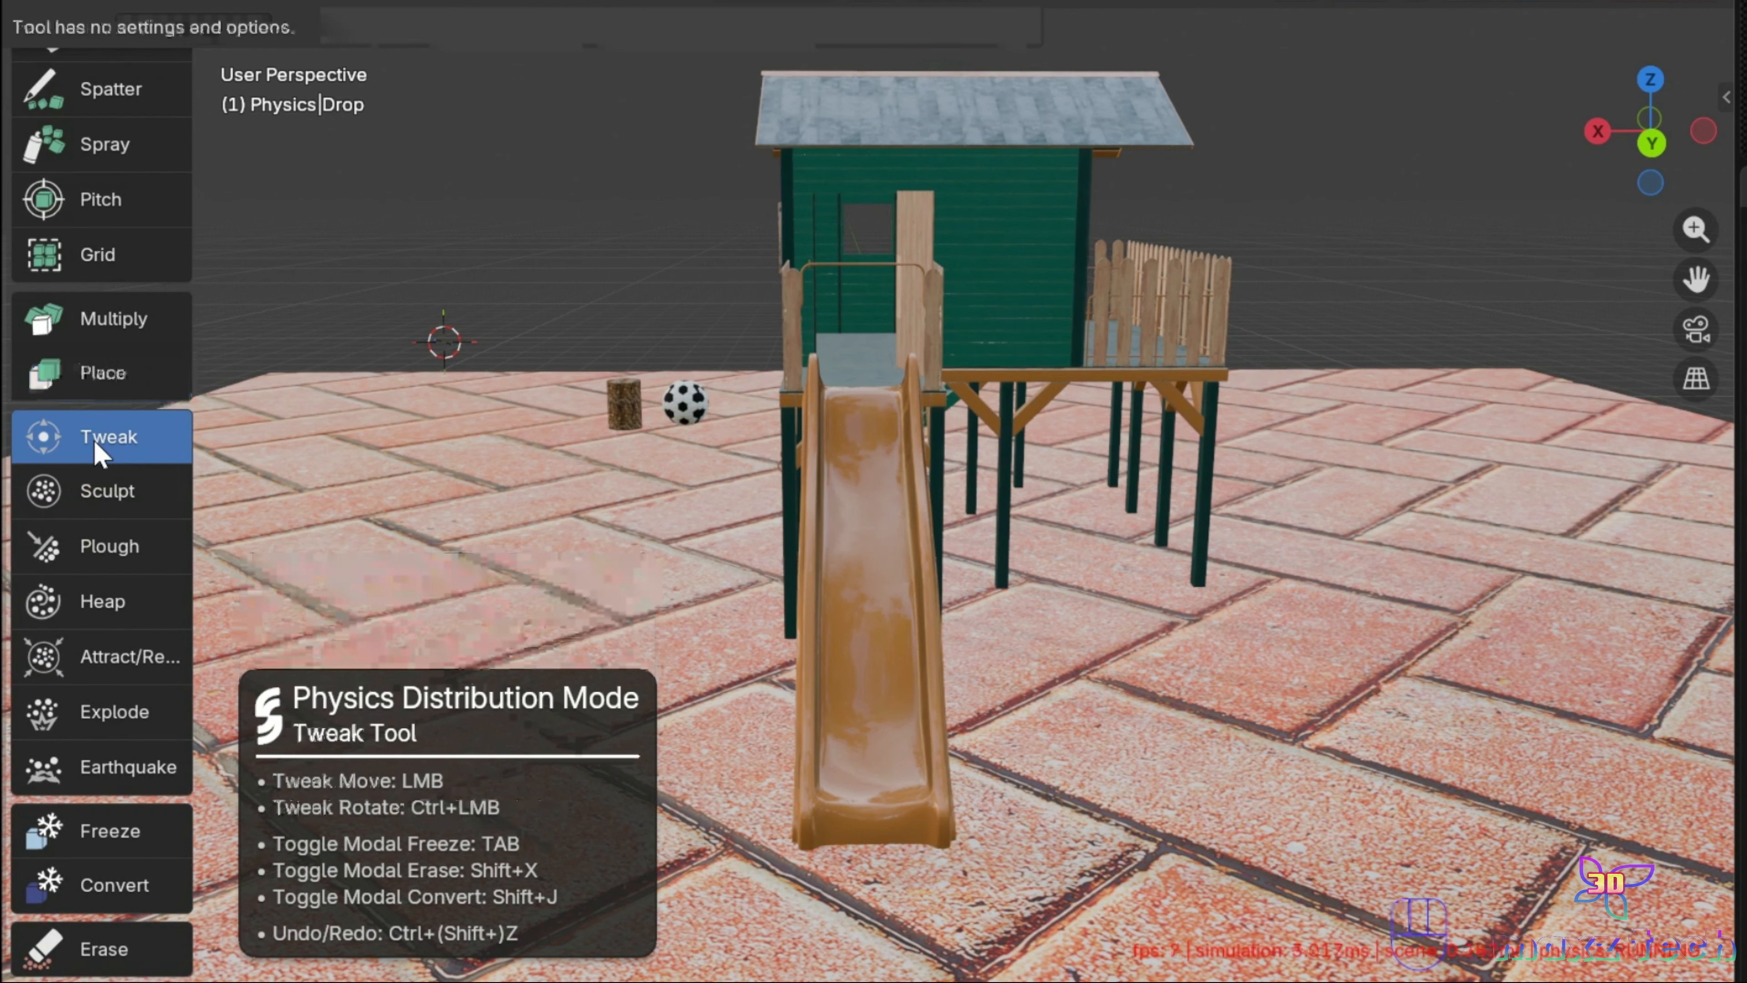
scroll(41, 310, up, 5)
click(69, 234)
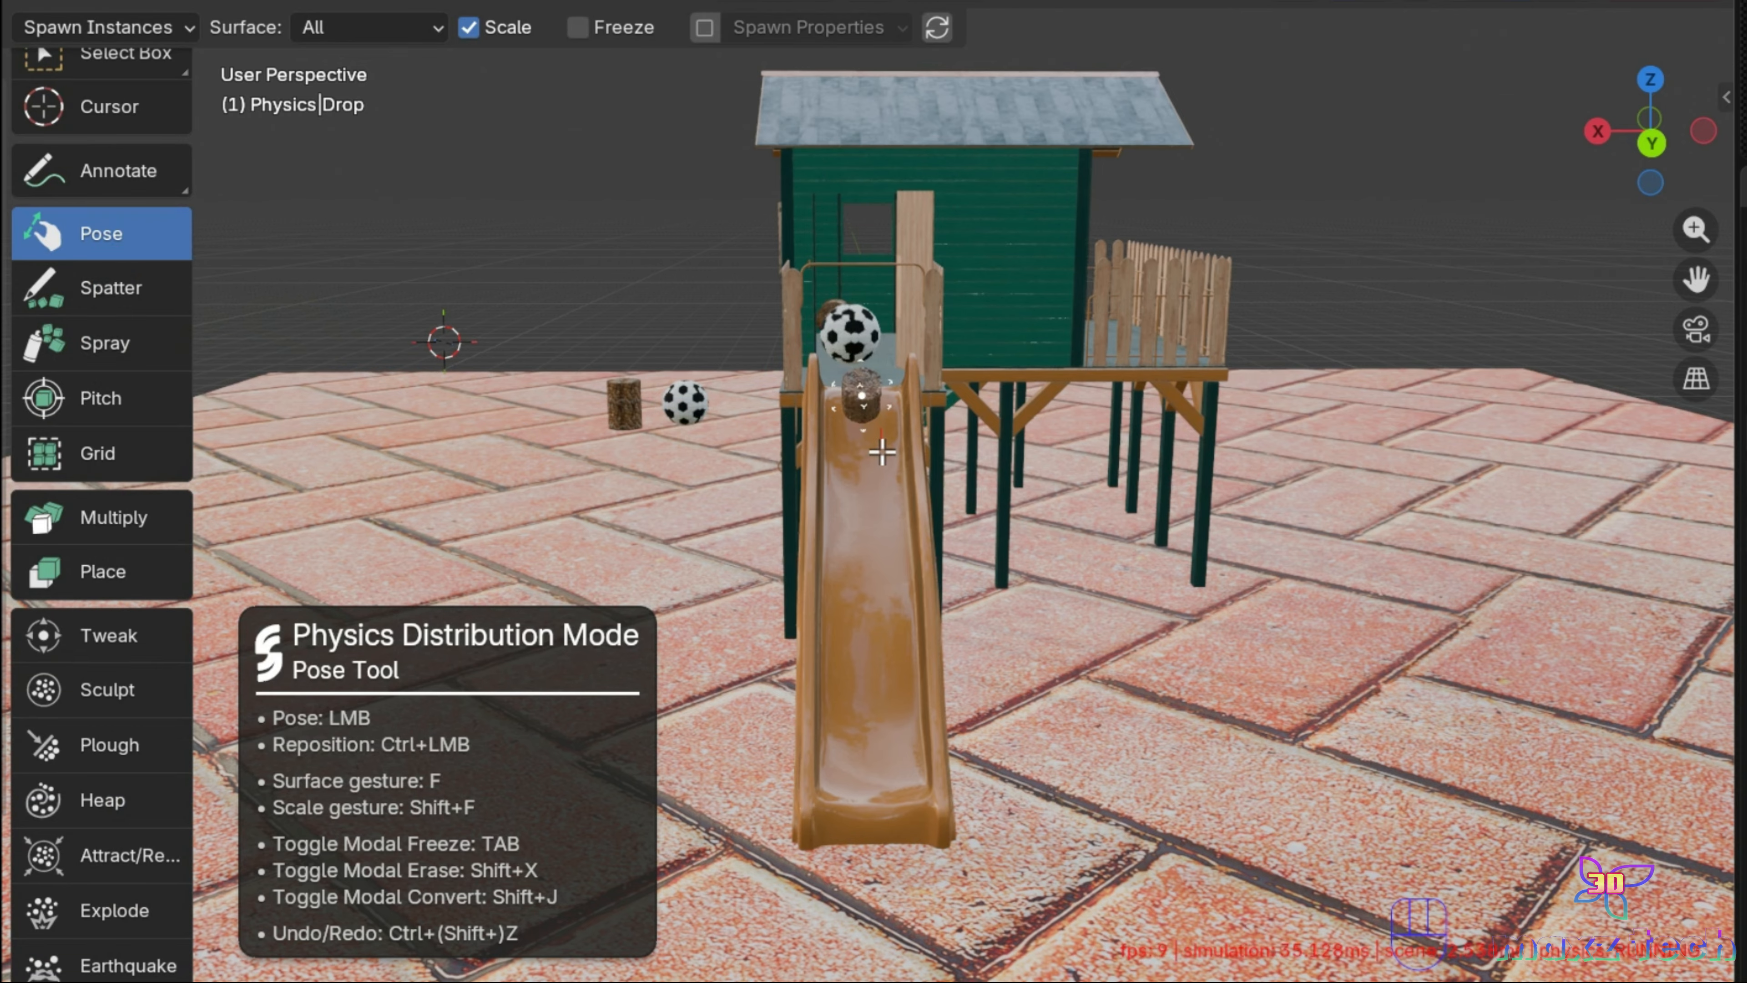
Step: Tweak the posed objects off the slide, and move and rotate the log in the air beside the playhouse
click(71, 650)
drag(1169, 355, 1030, 168)
drag(855, 334, 1233, 347)
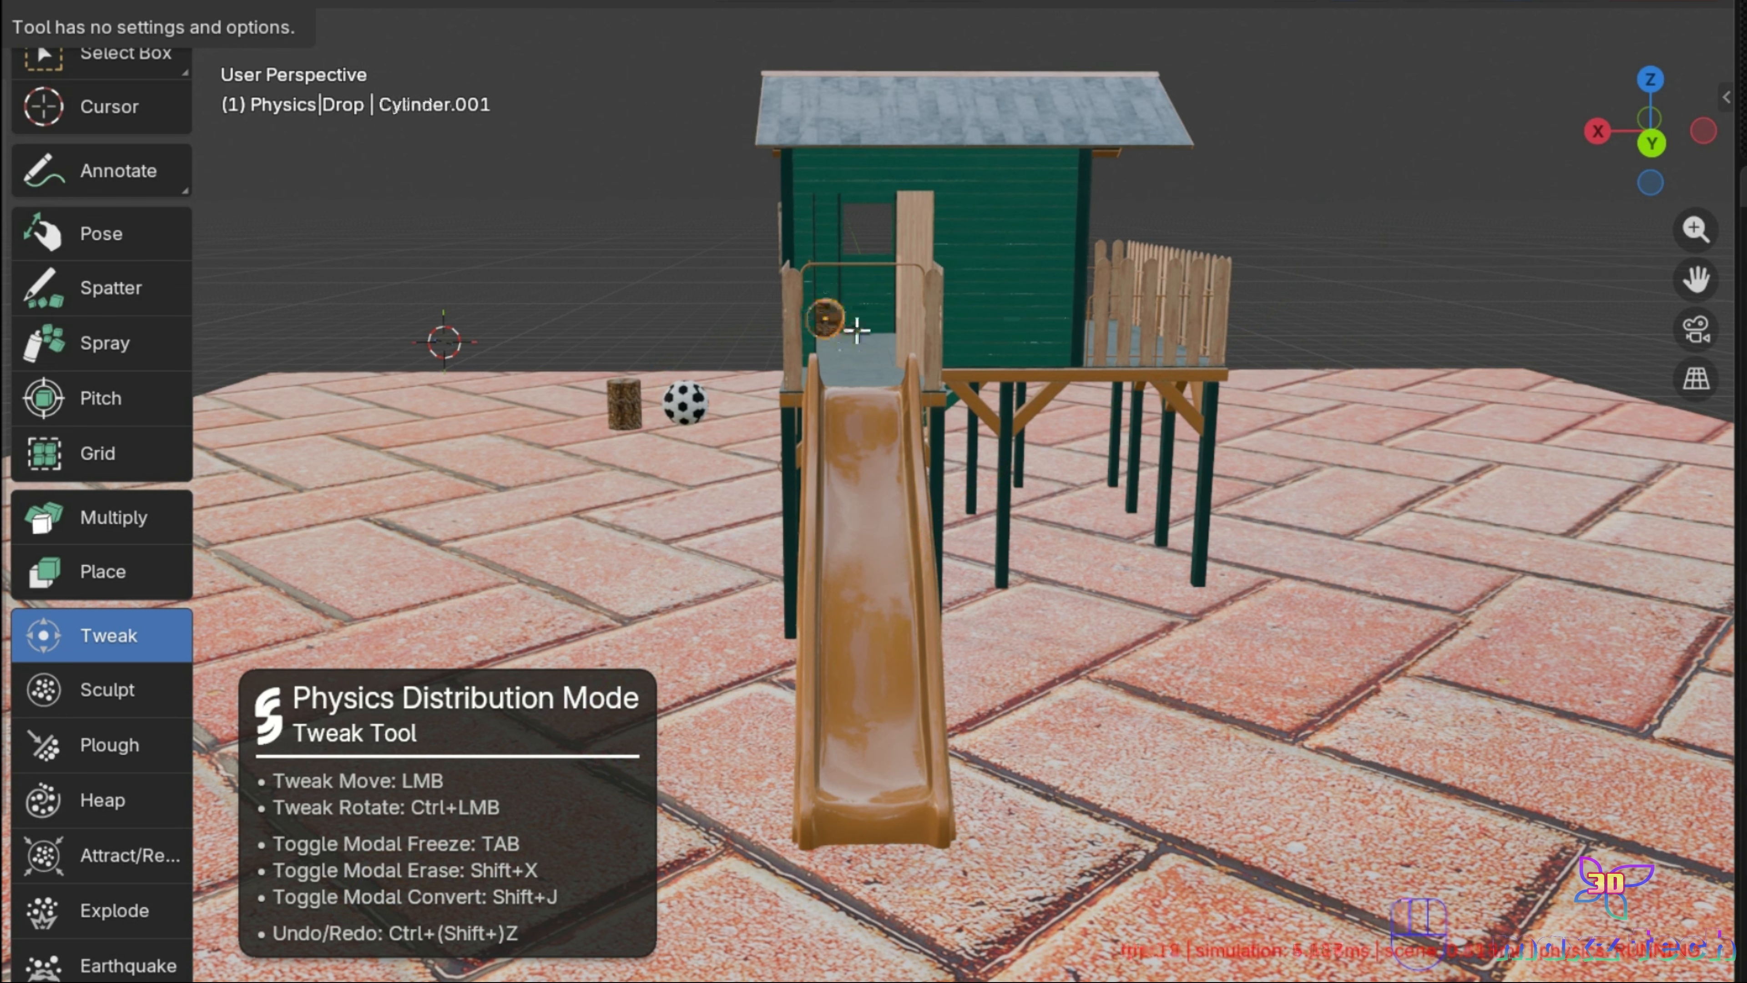
scroll(691, 248, up, 3)
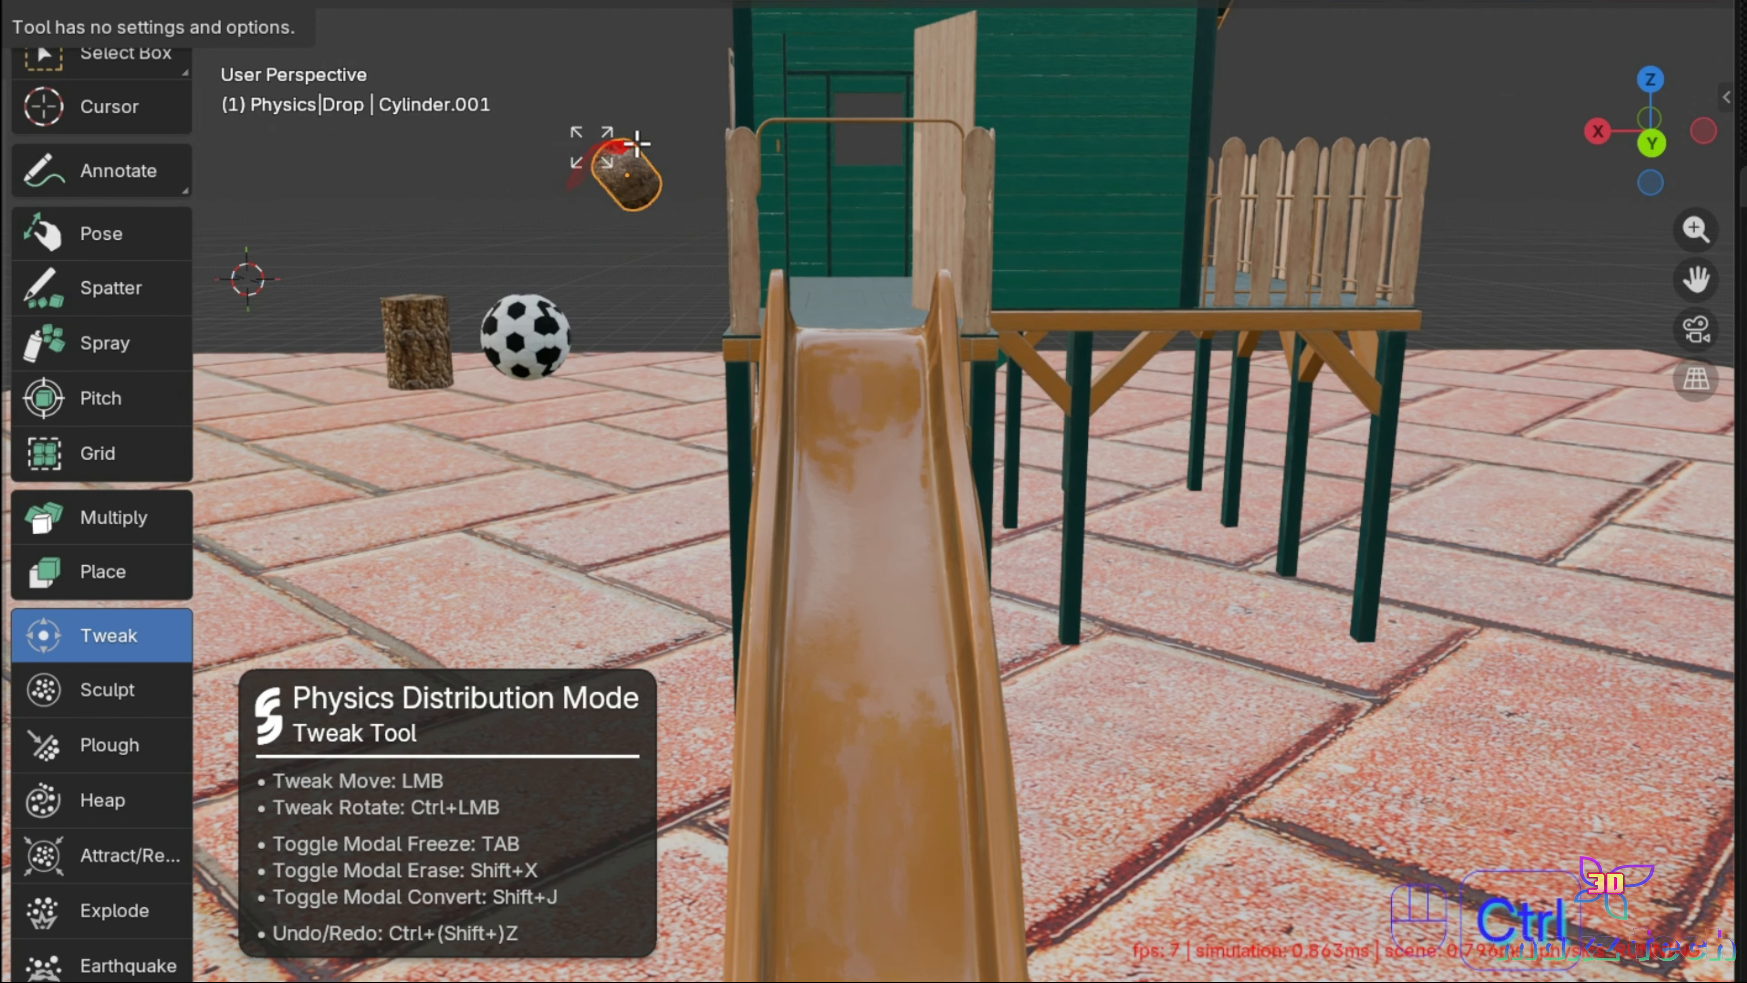
drag(612, 165, 721, 284)
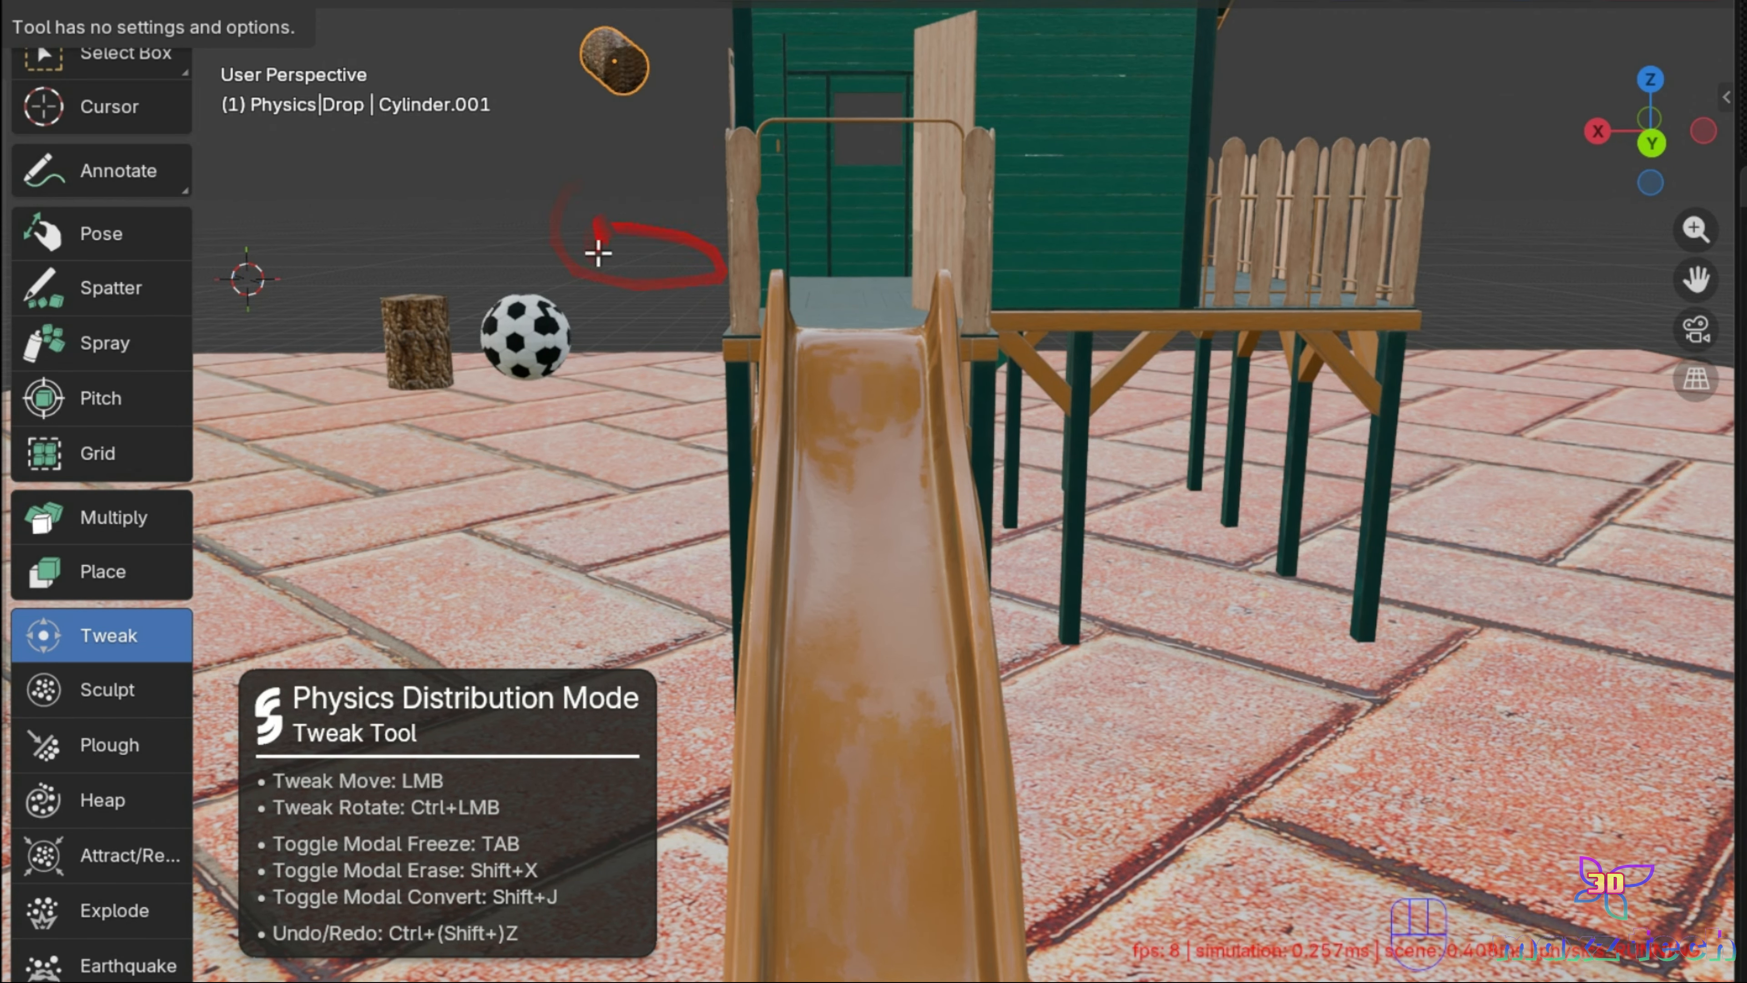
Step: Pose several soccer balls at the slide entrance and push them around with the Sculpt tool in 2D mode
click(135, 702)
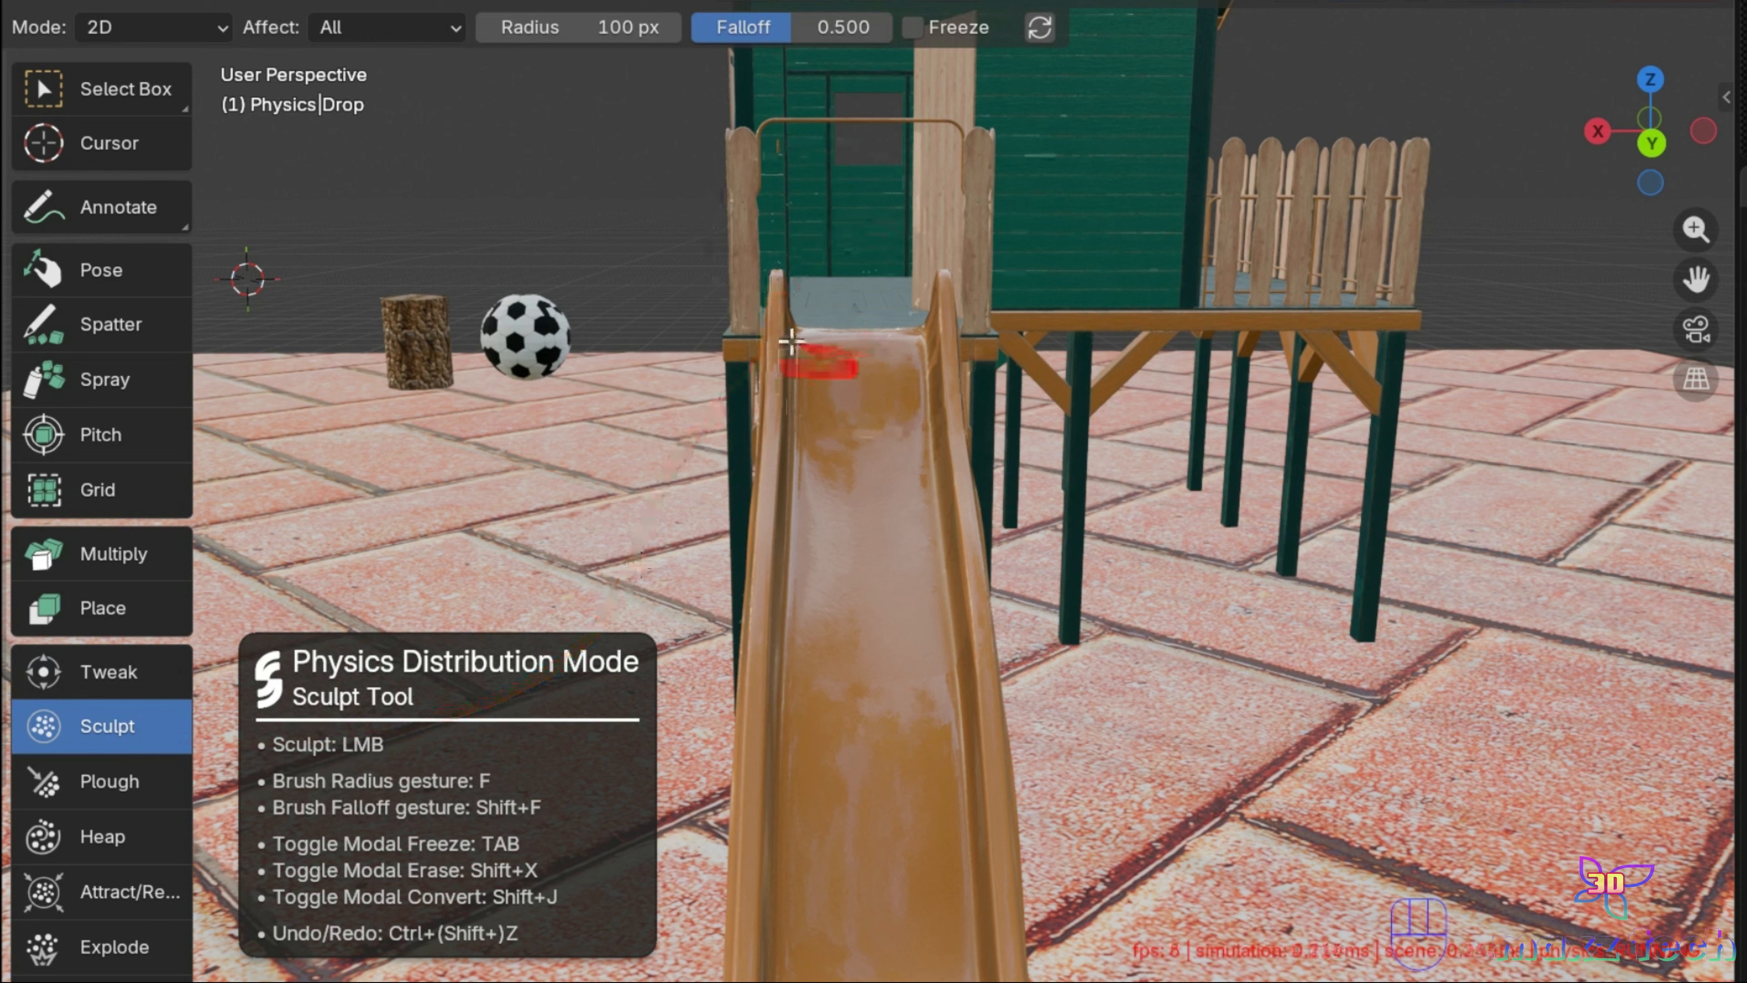
click(117, 270)
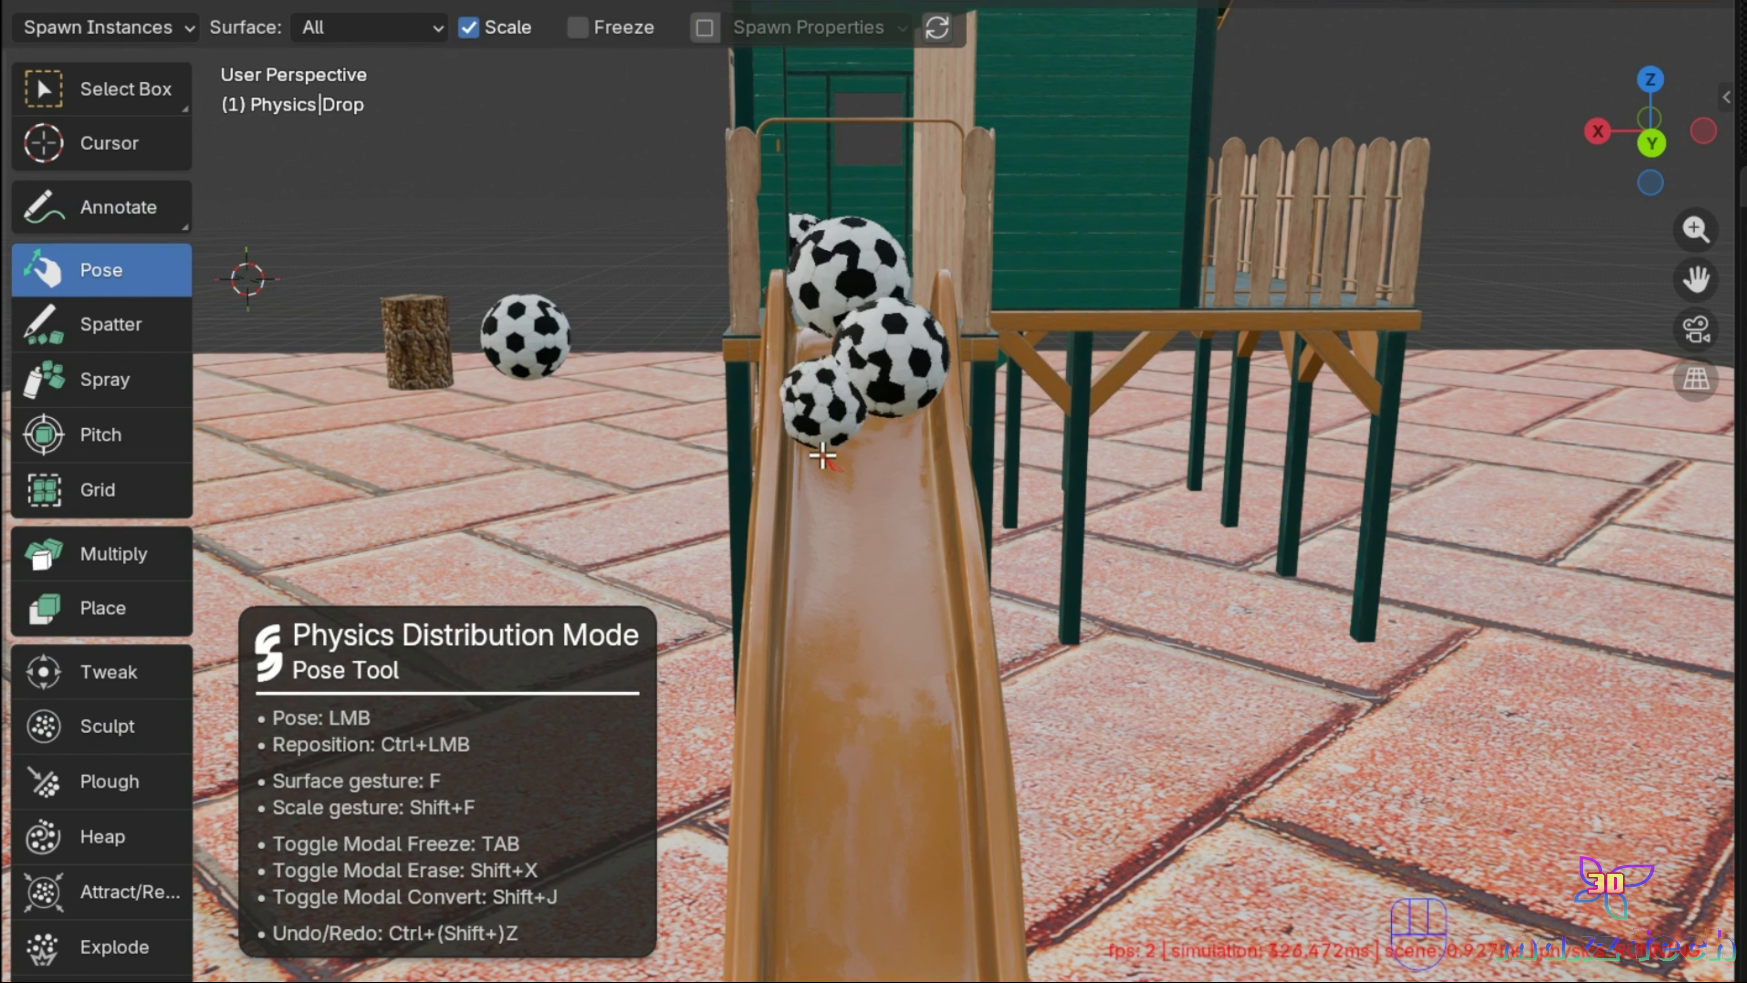
click(98, 730)
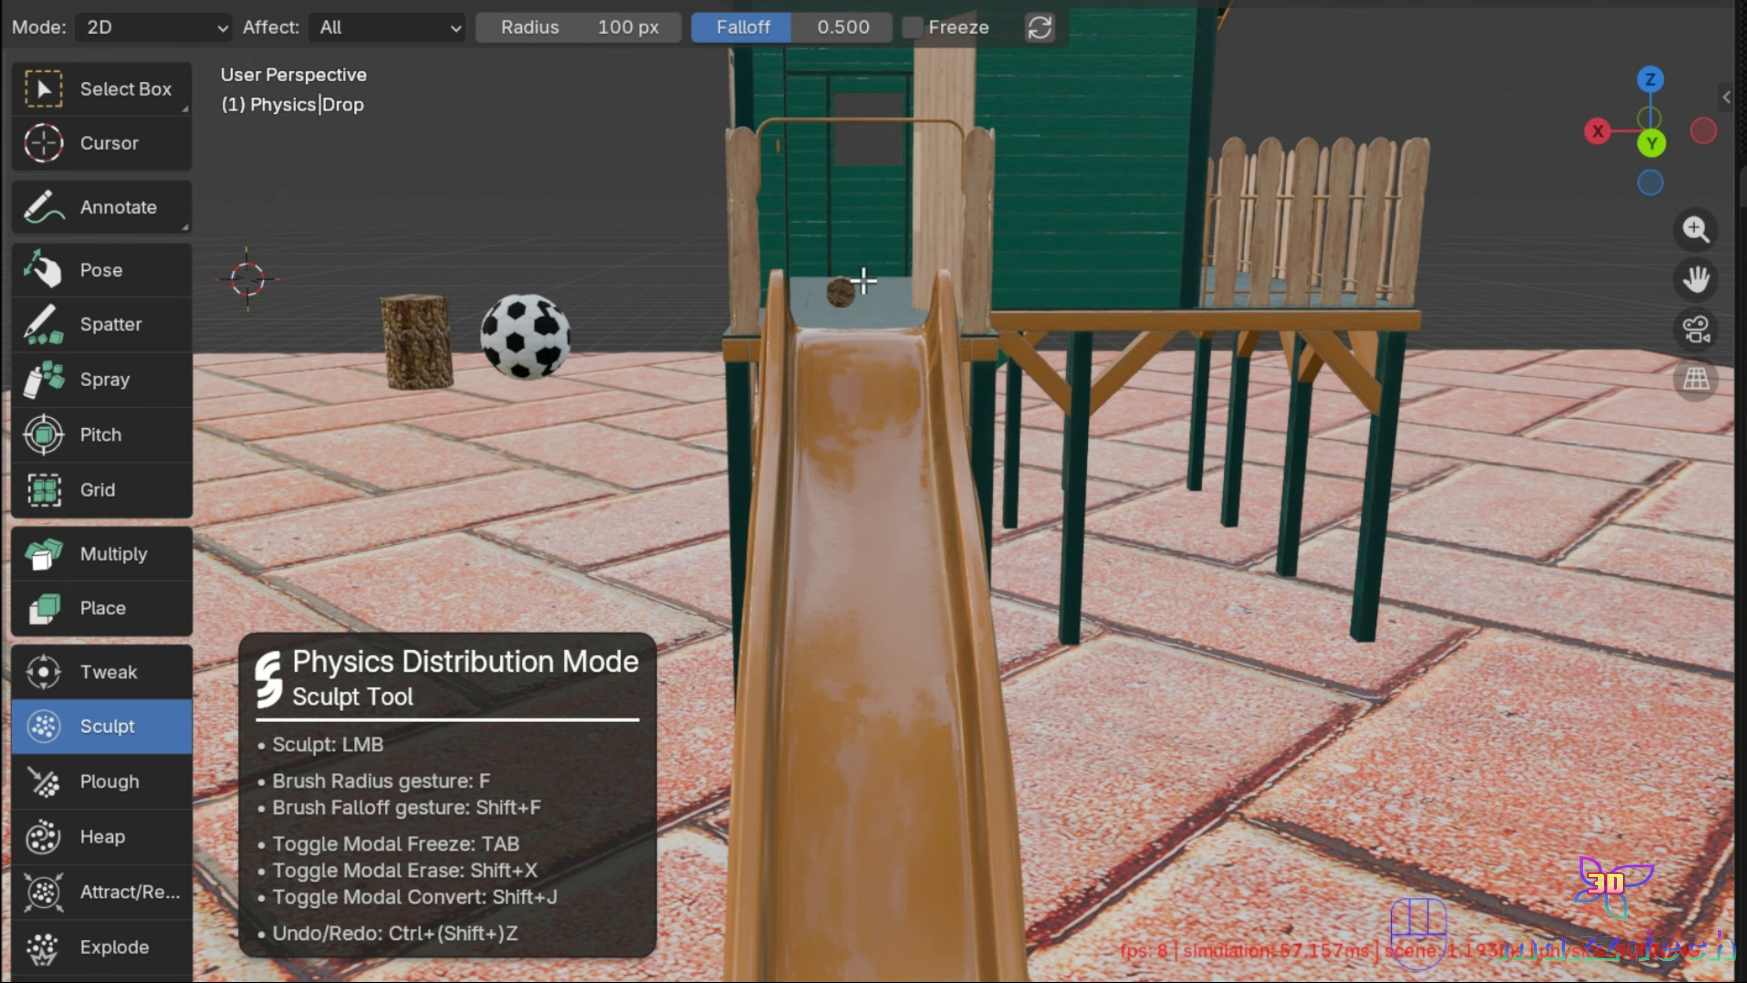
Step: Pose more logs and balls at the slide entrance and sculpt them with a 79 px brush radius
click(95, 286)
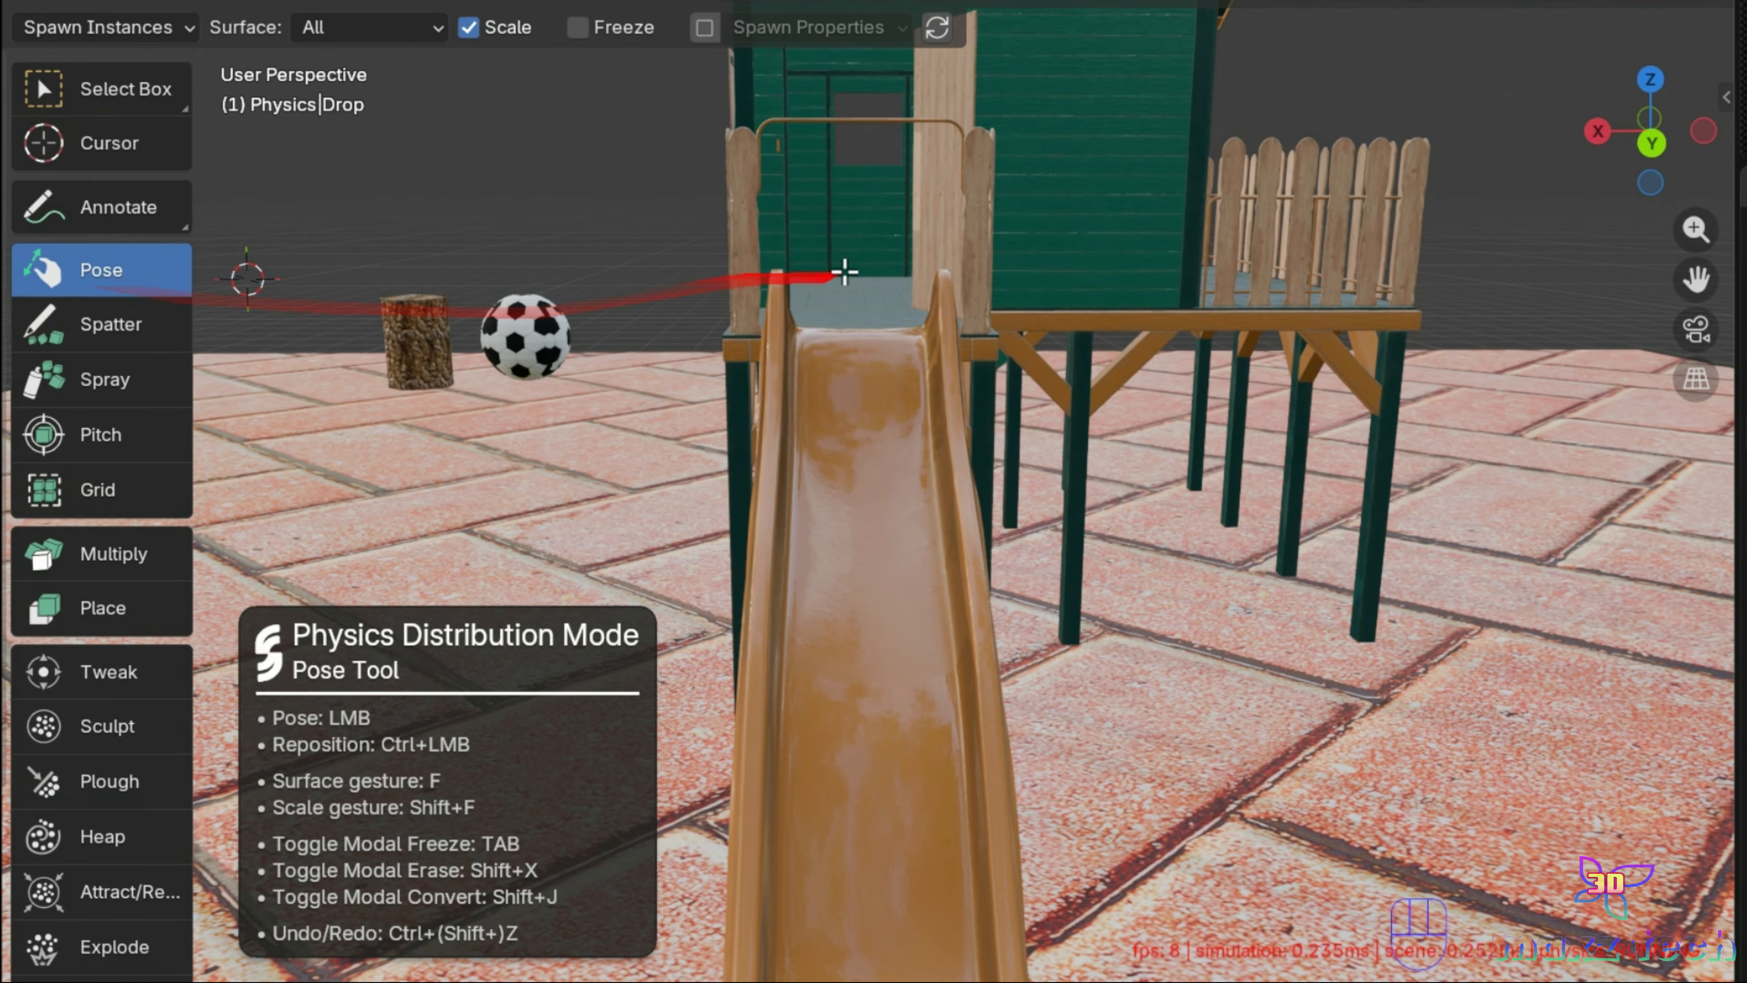
click(99, 735)
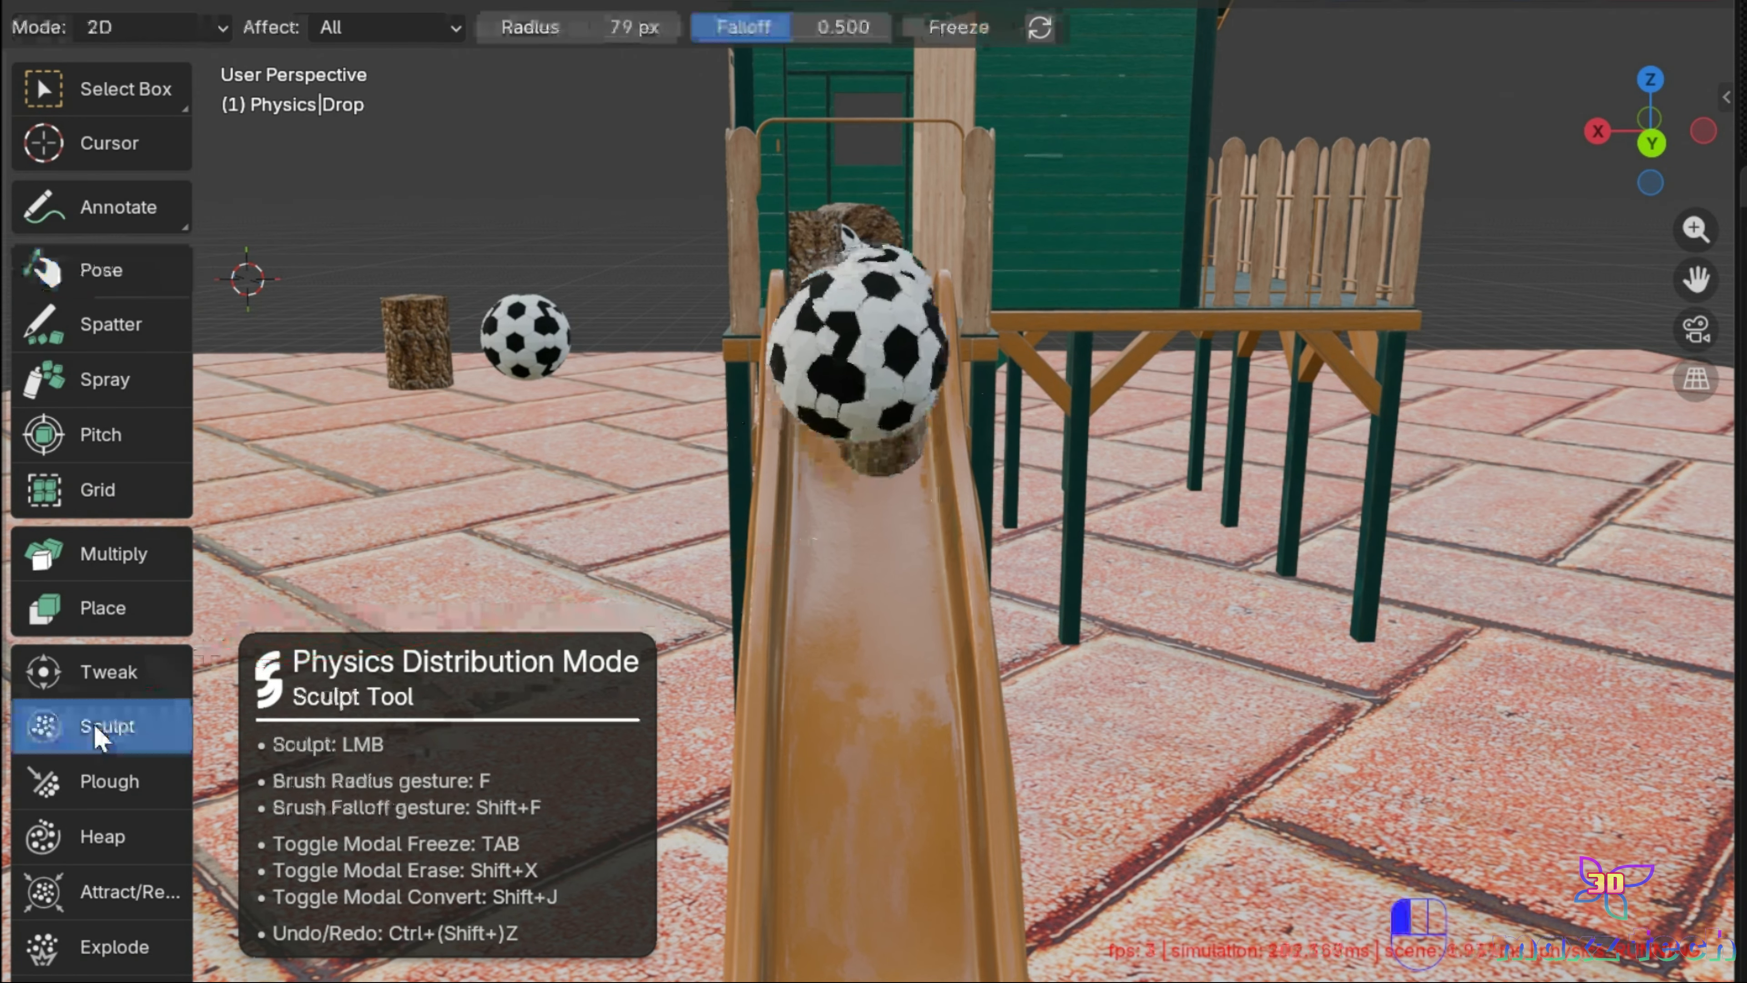
mouse_move(884, 352)
mouse_down()
mouse_move(897, 234)
mouse_move(930, 383)
mouse_up()
Step: Pose logs at the slide entrance and push them with the Plough tool
click(68, 277)
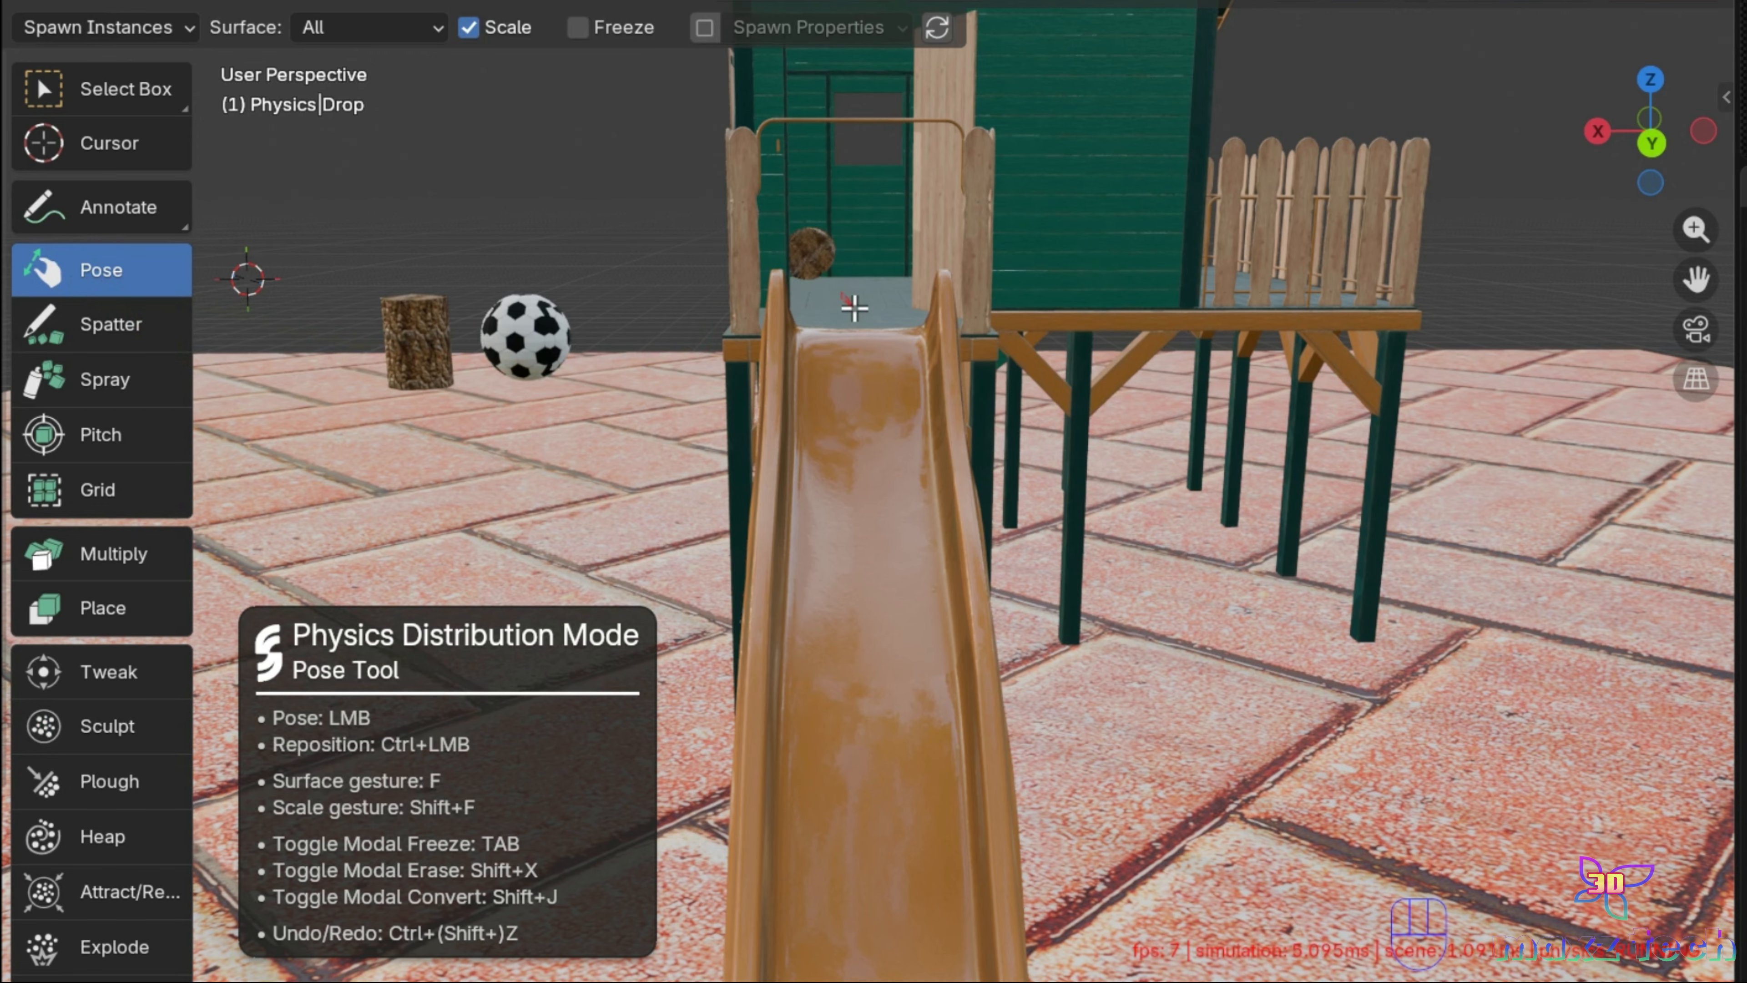
click(77, 792)
mouse_move(851, 452)
mouse_down()
mouse_move(865, 340)
mouse_move(894, 323)
mouse_up()
Step: Pose soccer balls and logs of different sizes across the floor inside the playhouse
scroll(1013, 320, up, 5)
drag(1683, 293, 1697, 440)
drag(1651, 134, 1589, 136)
scroll(982, 573, down, 4)
scroll(975, 371, up, 4)
drag(1696, 279, 1735, 275)
click(115, 272)
drag(526, 343, 619, 351)
drag(760, 392, 826, 403)
drag(924, 384, 1052, 409)
drag(994, 509, 1063, 516)
drag(1073, 413, 1142, 423)
drag(793, 385, 894, 430)
Step: Plough sideways through the posed balls and logs inside the playhouse
drag(1696, 279, 1736, 284)
scroll(1669, 286, down, 3)
scroll(1252, 329, up, 2)
scroll(1463, 391, down, 1)
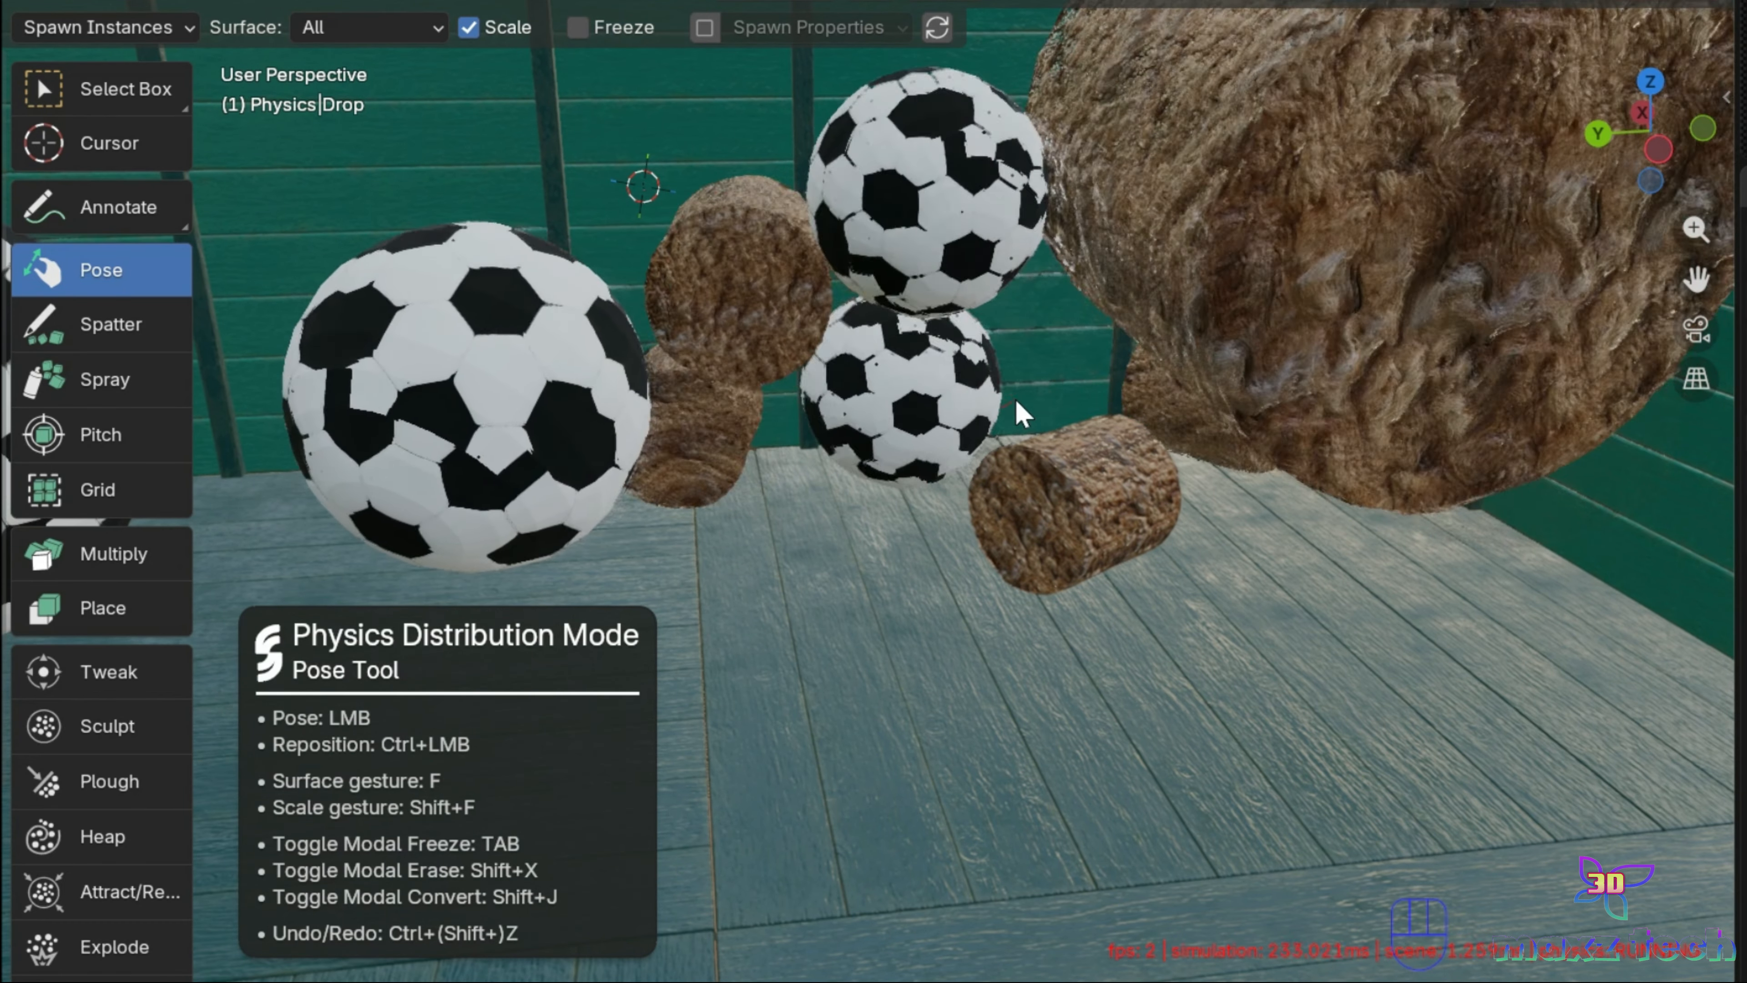
click(86, 782)
drag(585, 478, 1127, 406)
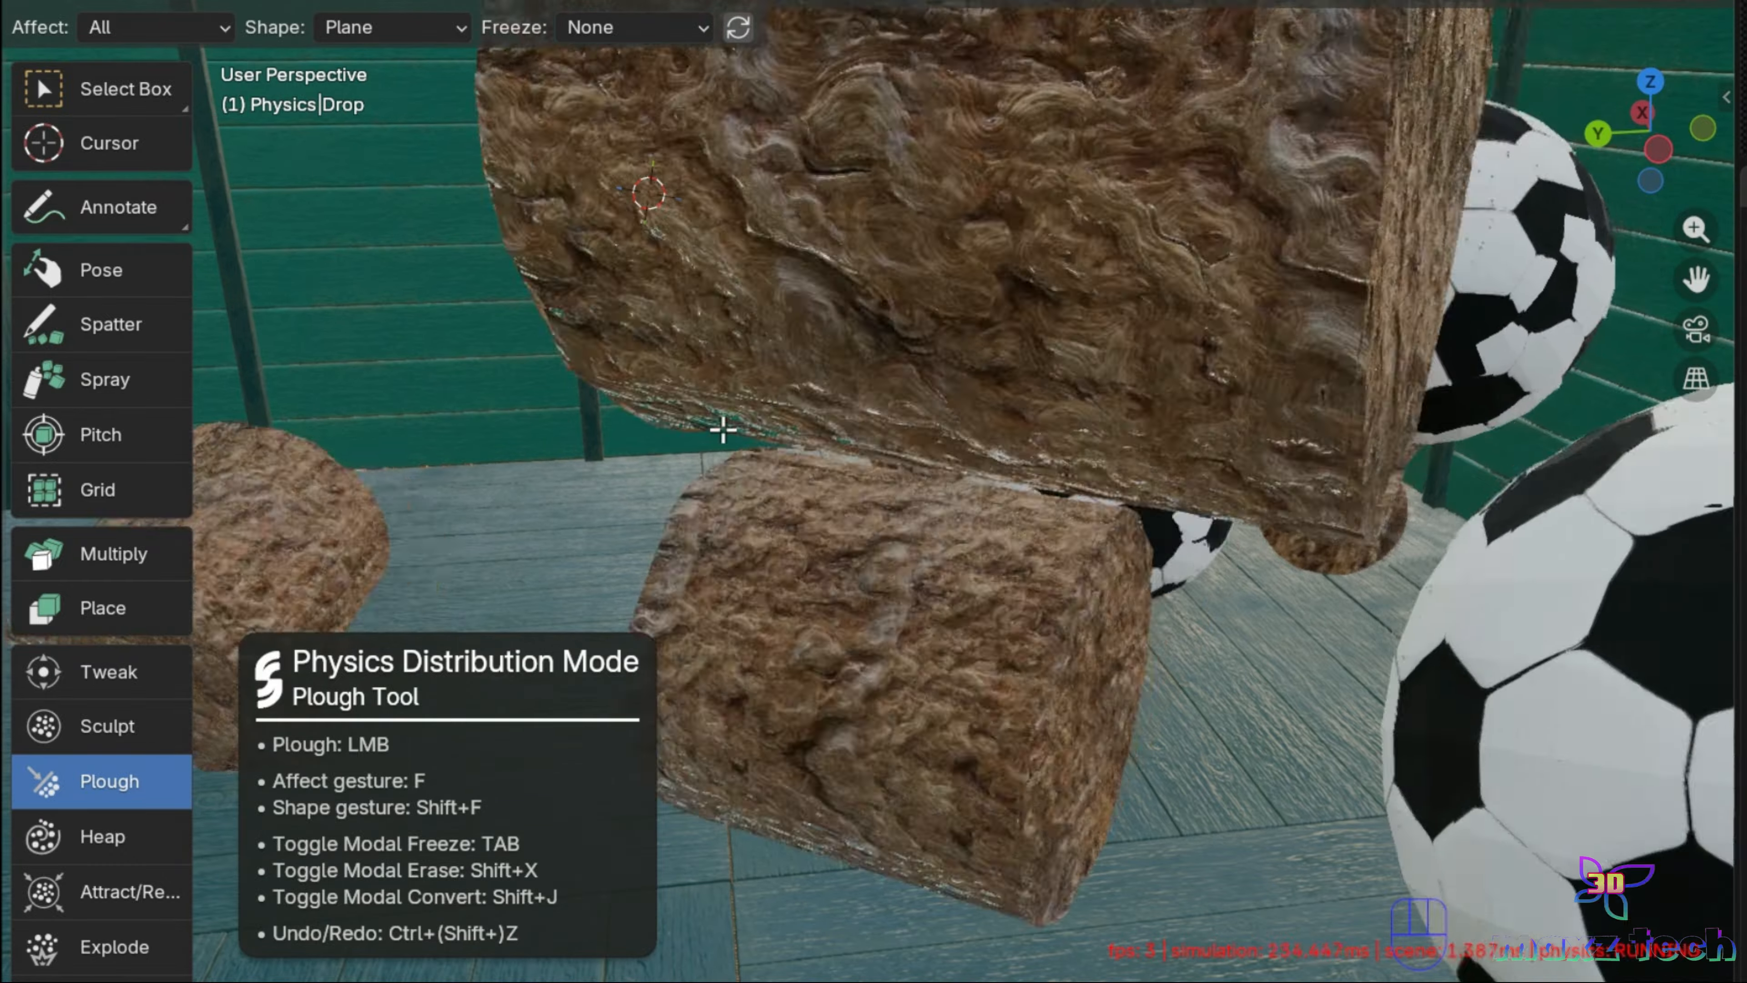
Step: Plough the balls and logs together into the far corner of the playhouse floor
scroll(723, 430, down, 3)
drag(1642, 156, 1733, 167)
scroll(990, 336, down, 3)
drag(1697, 279, 1733, 254)
mouse_move(695, 586)
mouse_down()
mouse_move(1209, 532)
mouse_move(1336, 395)
mouse_up()
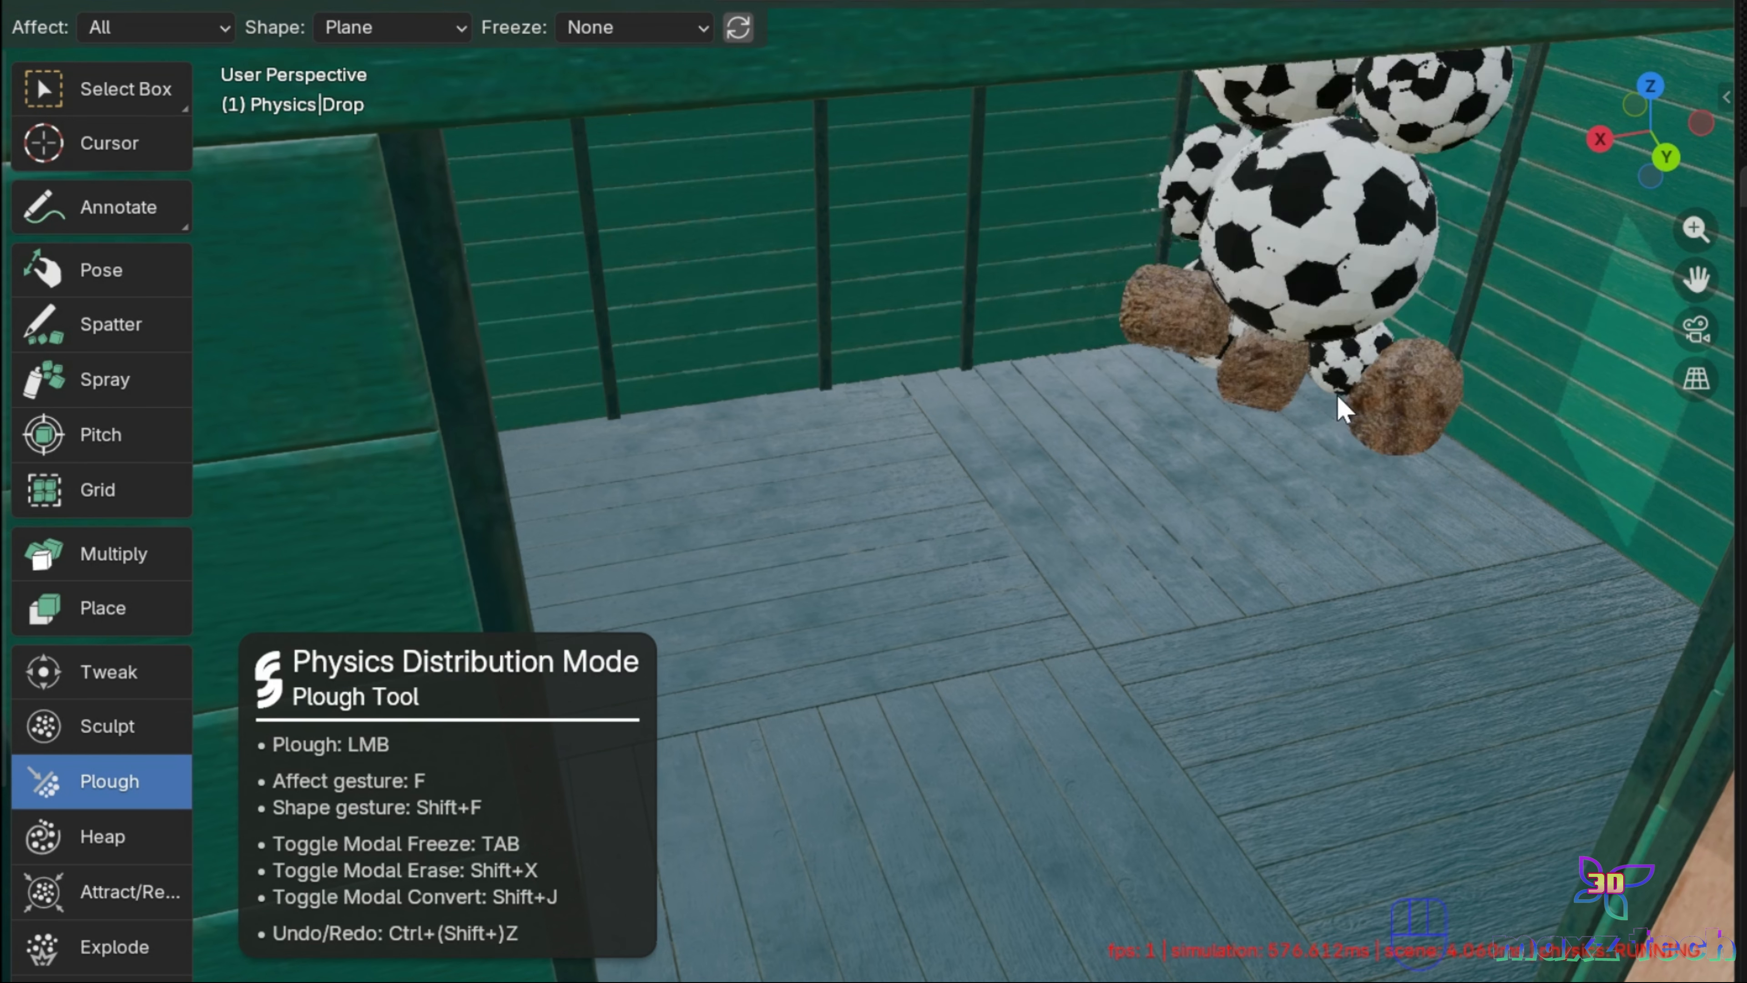
Step: Pose a stack of balls and a log on the platform at the top of the slide
scroll(1481, 437, down, 4)
drag(1668, 163, 1617, 132)
scroll(1622, 146, down, 4)
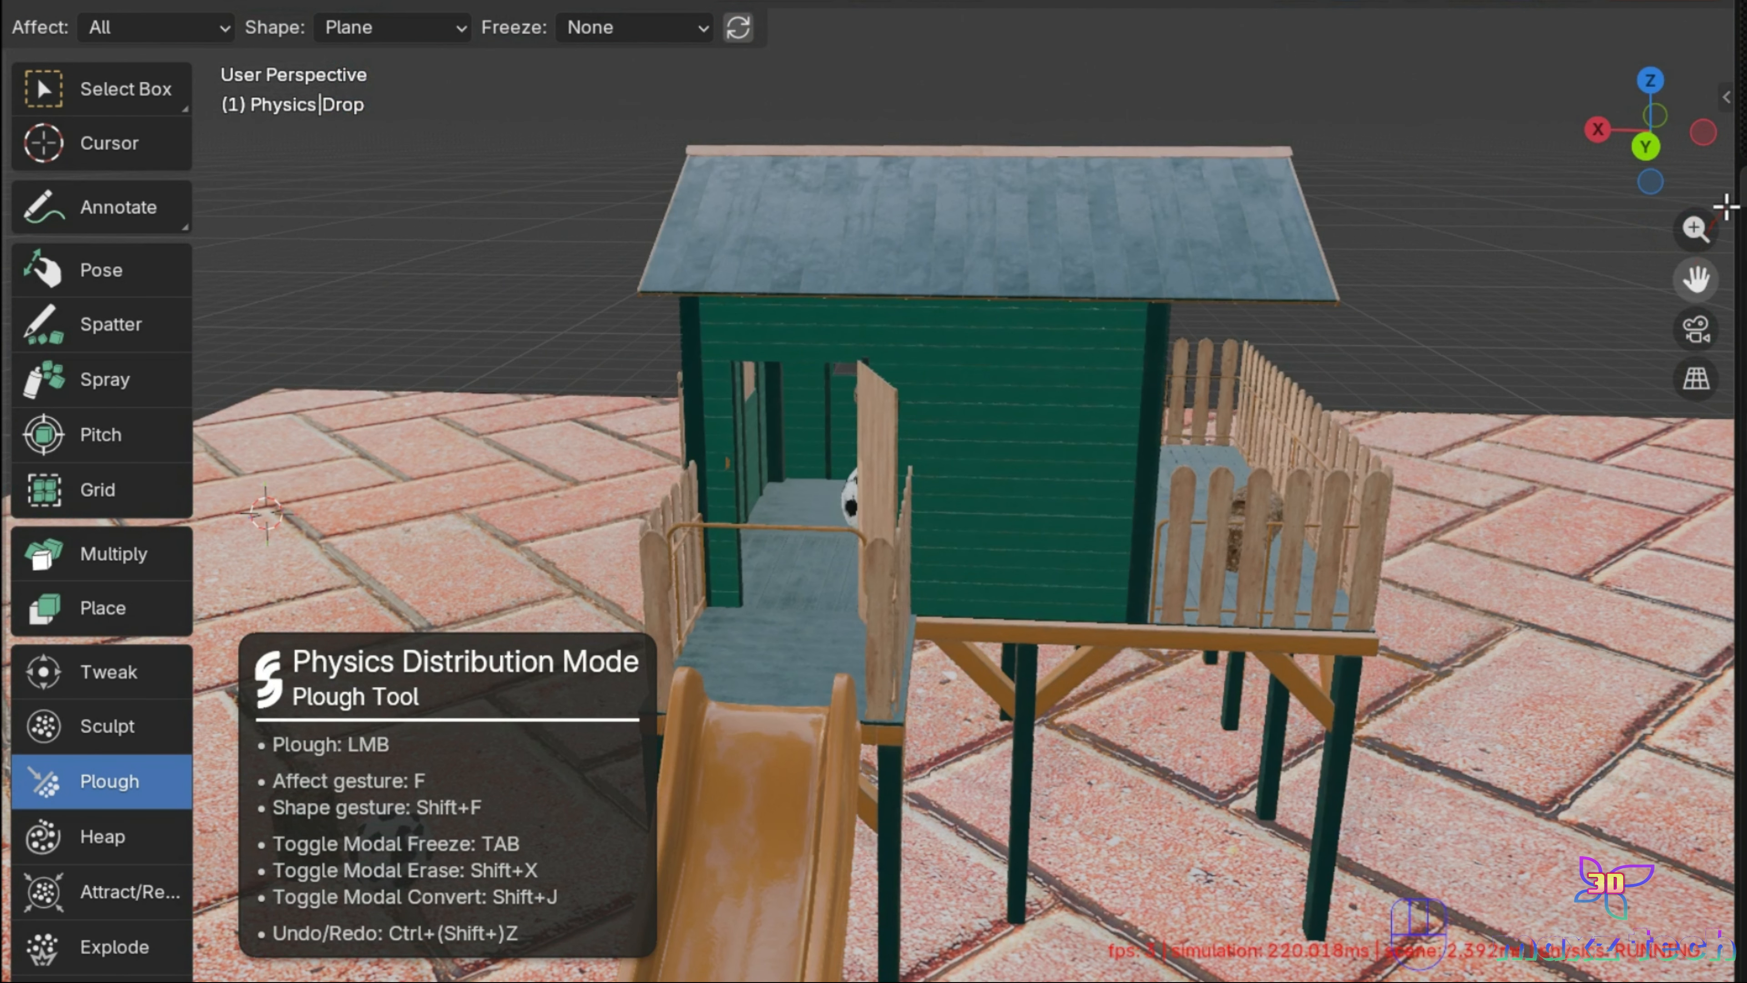
drag(1696, 279, 1740, 14)
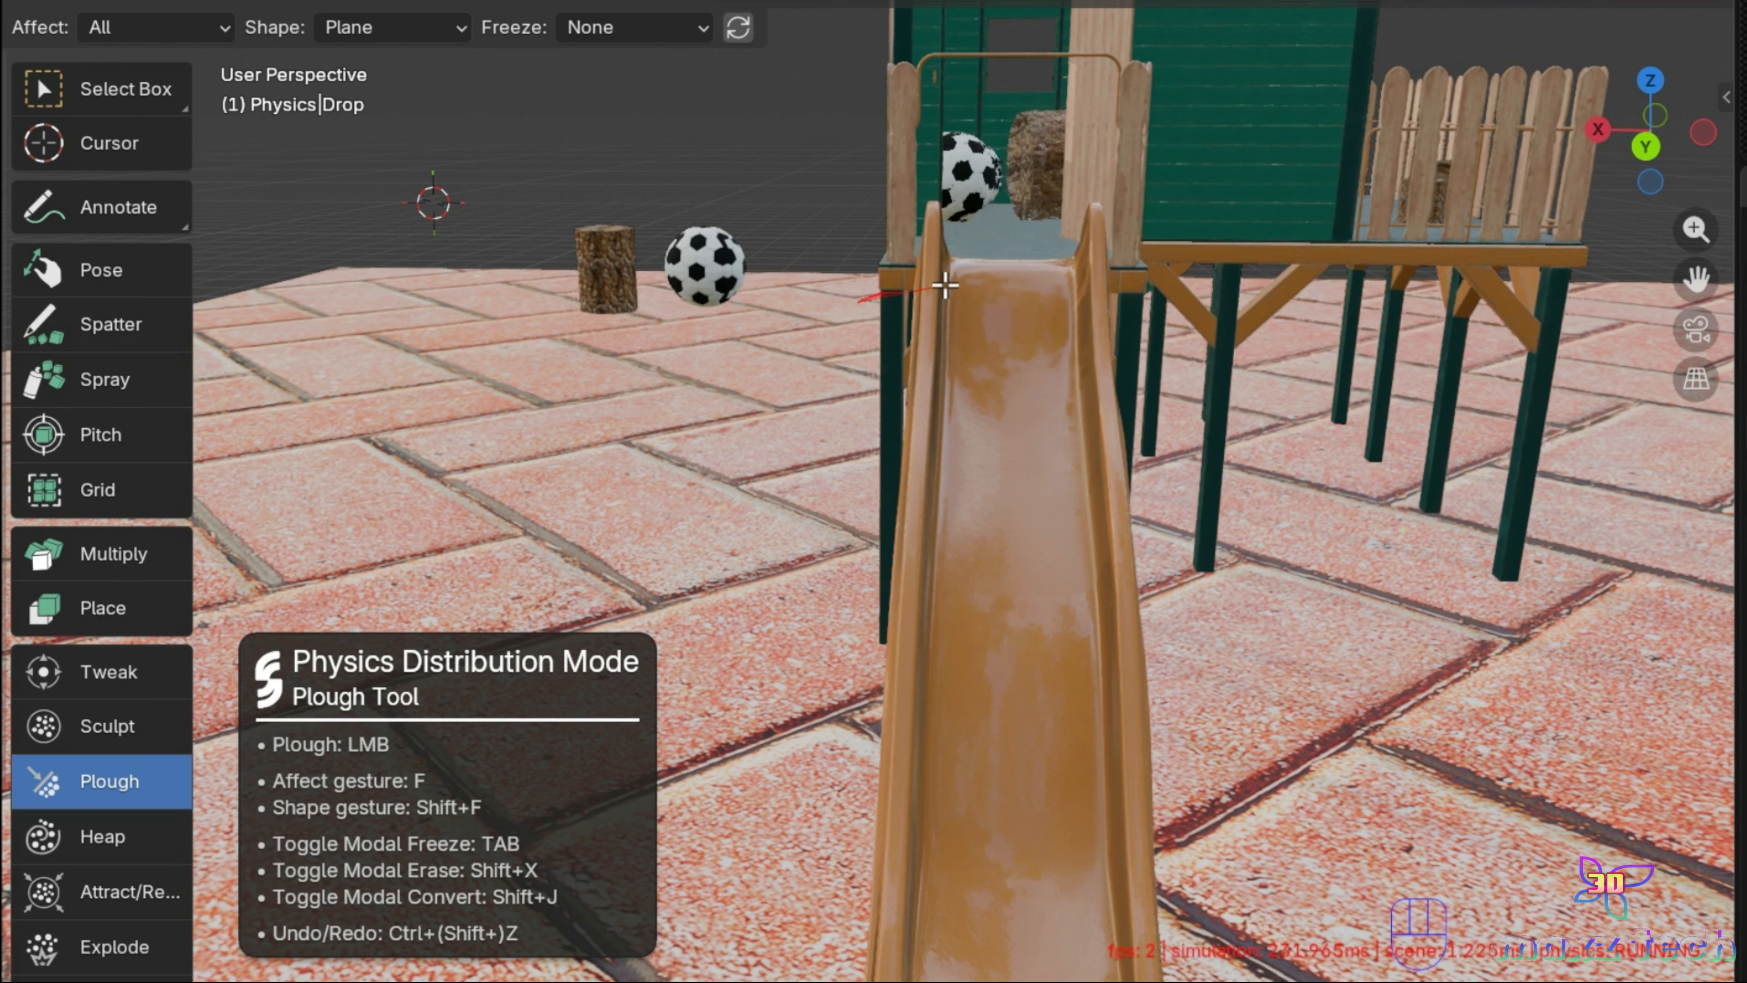
click(110, 282)
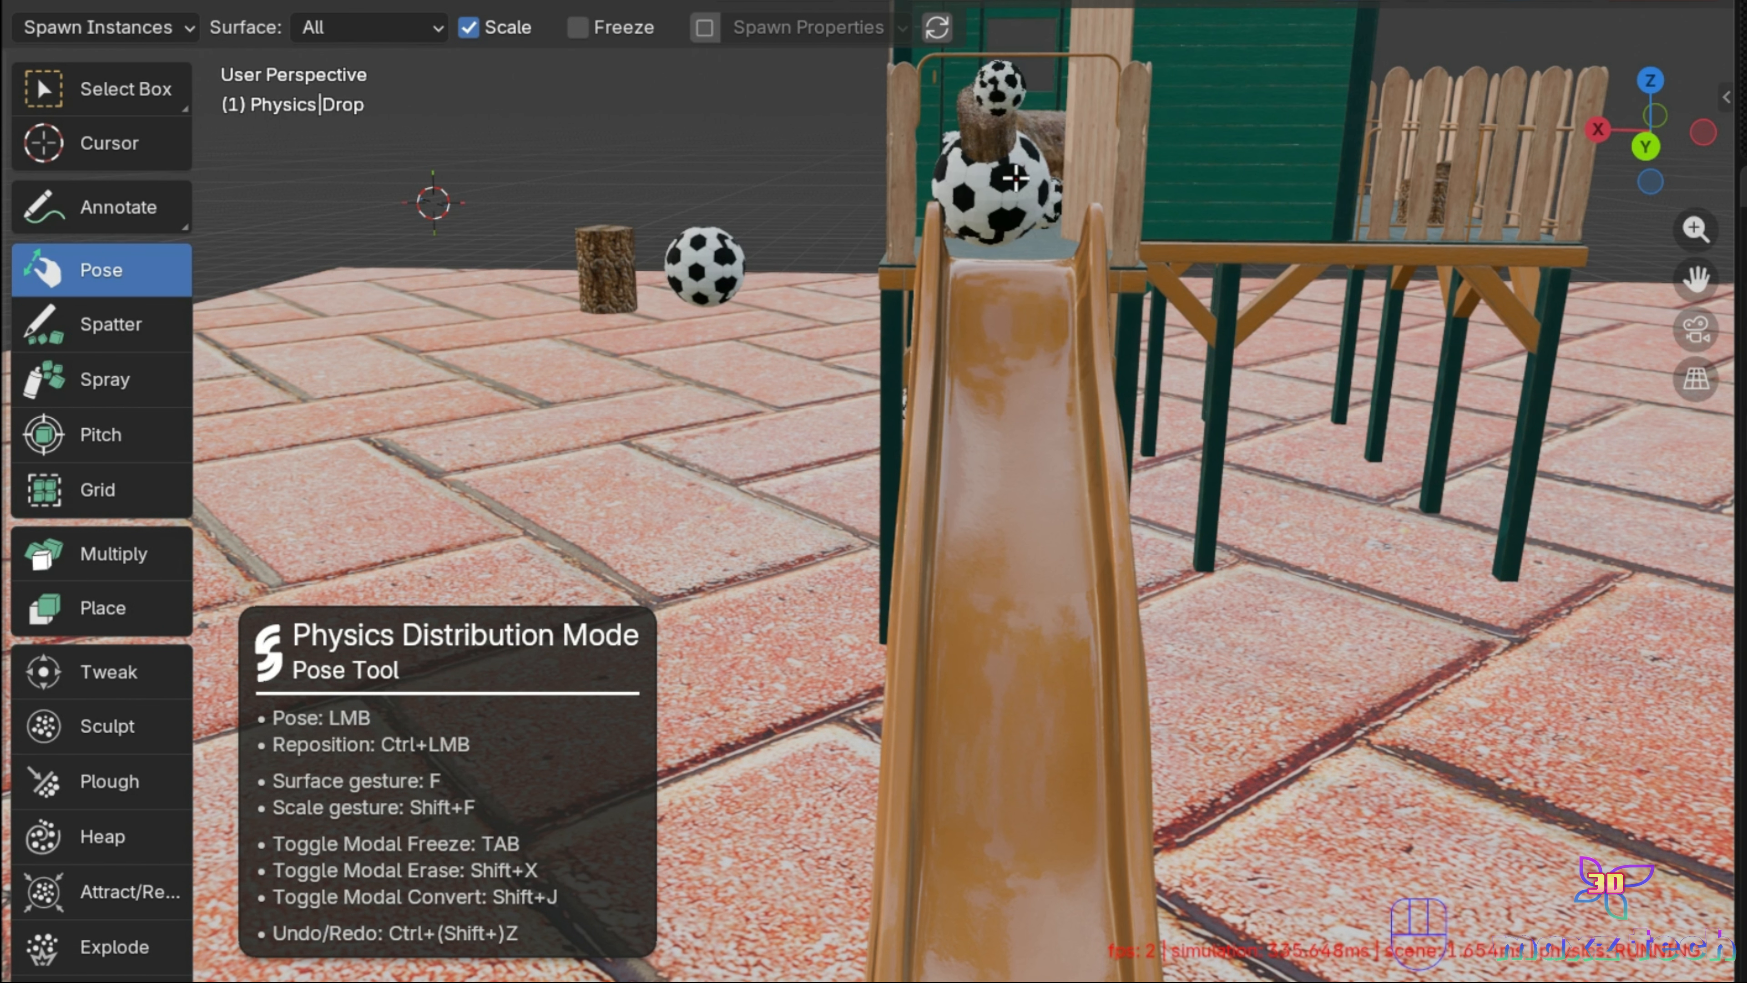
Step: Plough through the large balls and logs inside the playhouse using the Plane shape
click(103, 784)
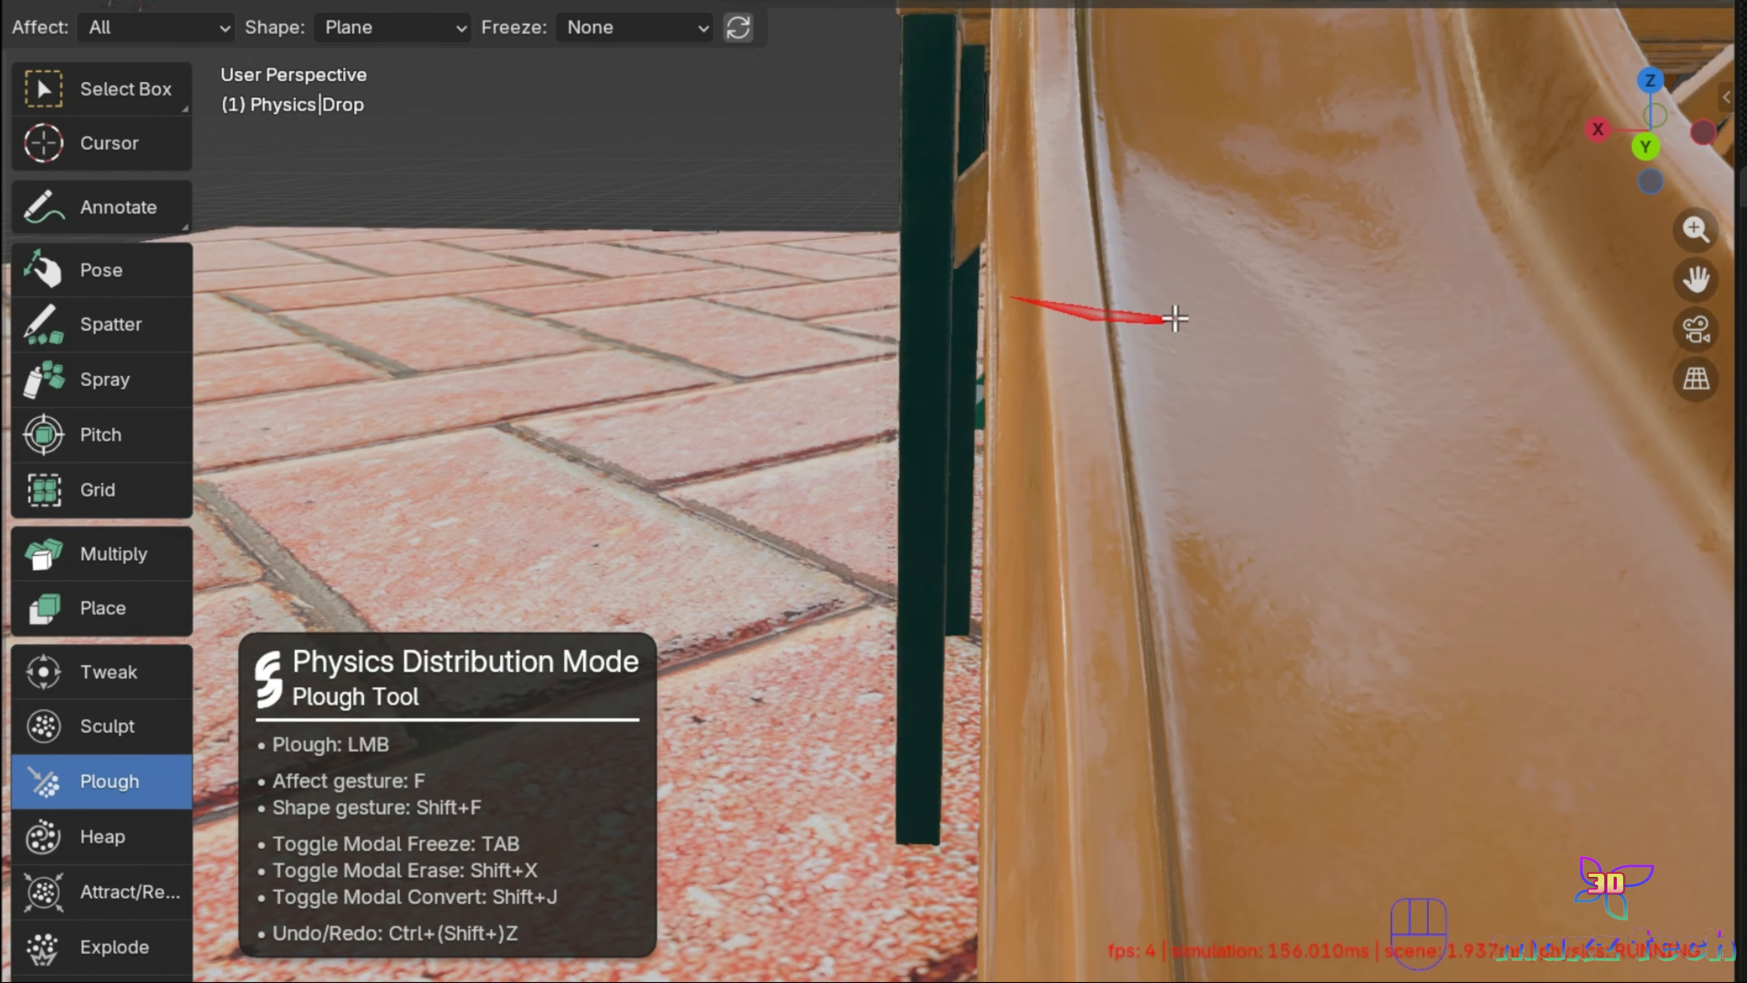
shift+middle_drag(1175, 318, 1009, 444)
scroll(1244, 185, up, 5)
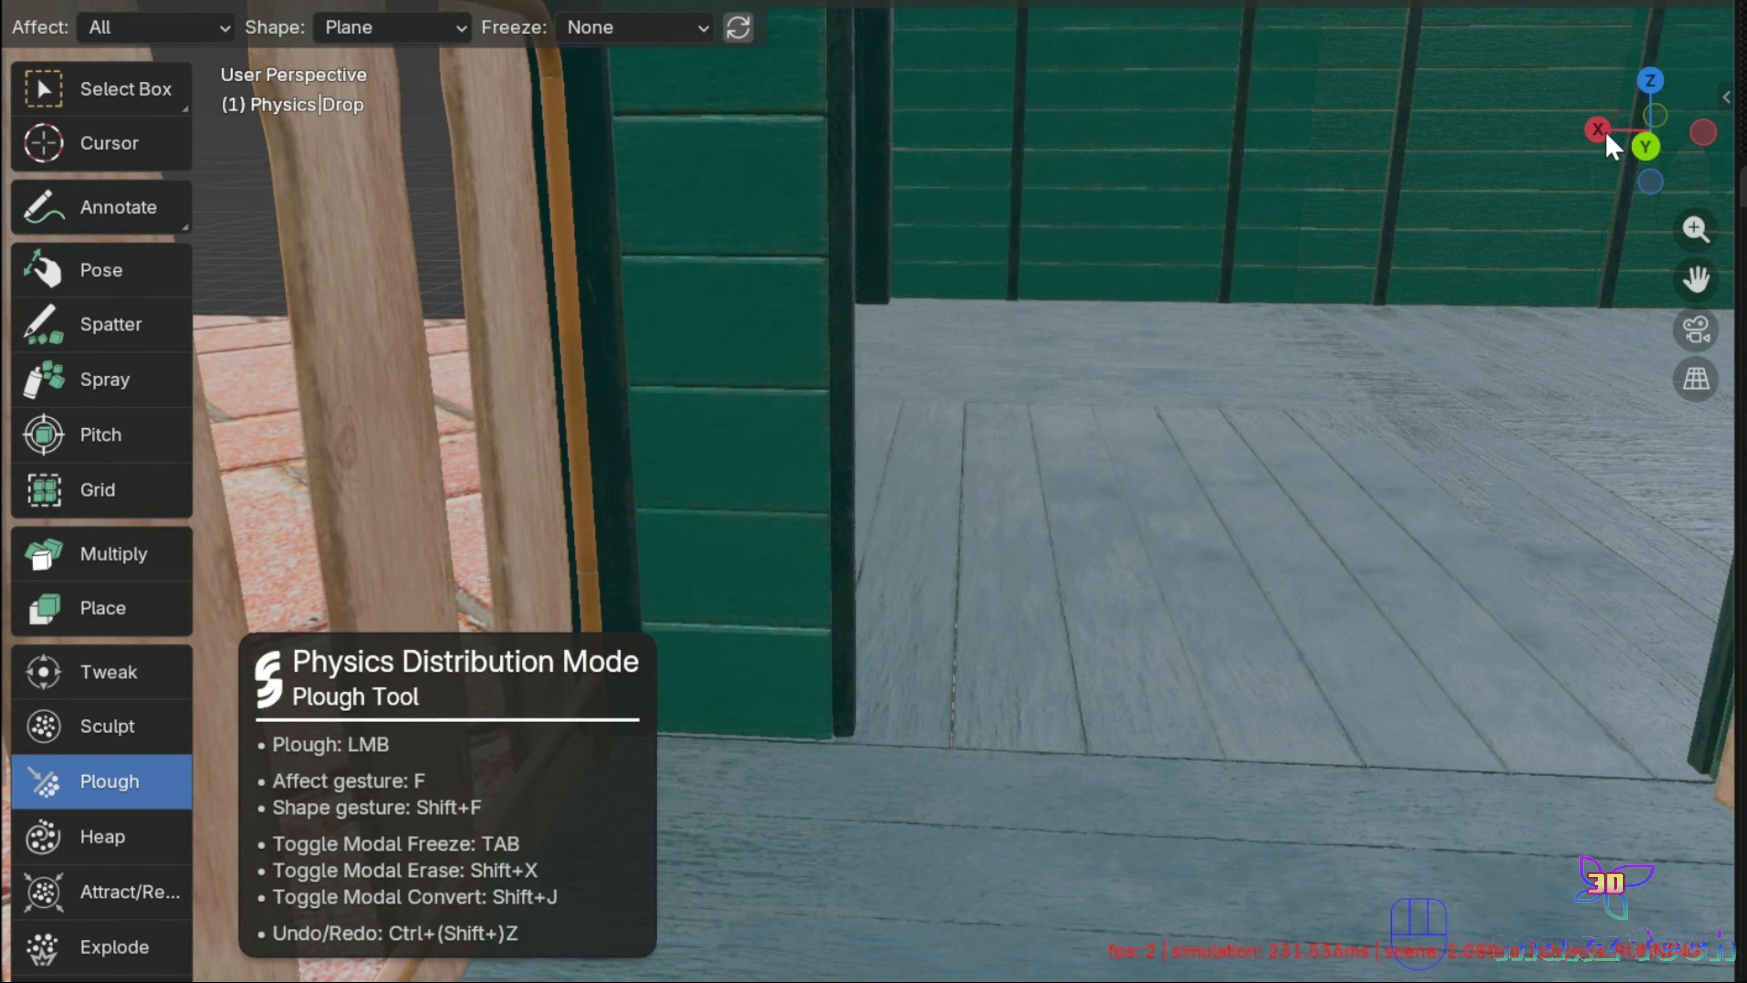
middle_drag(1618, 110, 1526, 234)
scroll(1525, 233, up, 3)
mouse_move(947, 313)
mouse_down()
mouse_move(1433, 468)
mouse_move(297, 613)
mouse_move(371, 788)
mouse_move(1214, 367)
mouse_up()
scroll(1216, 367, down, 2)
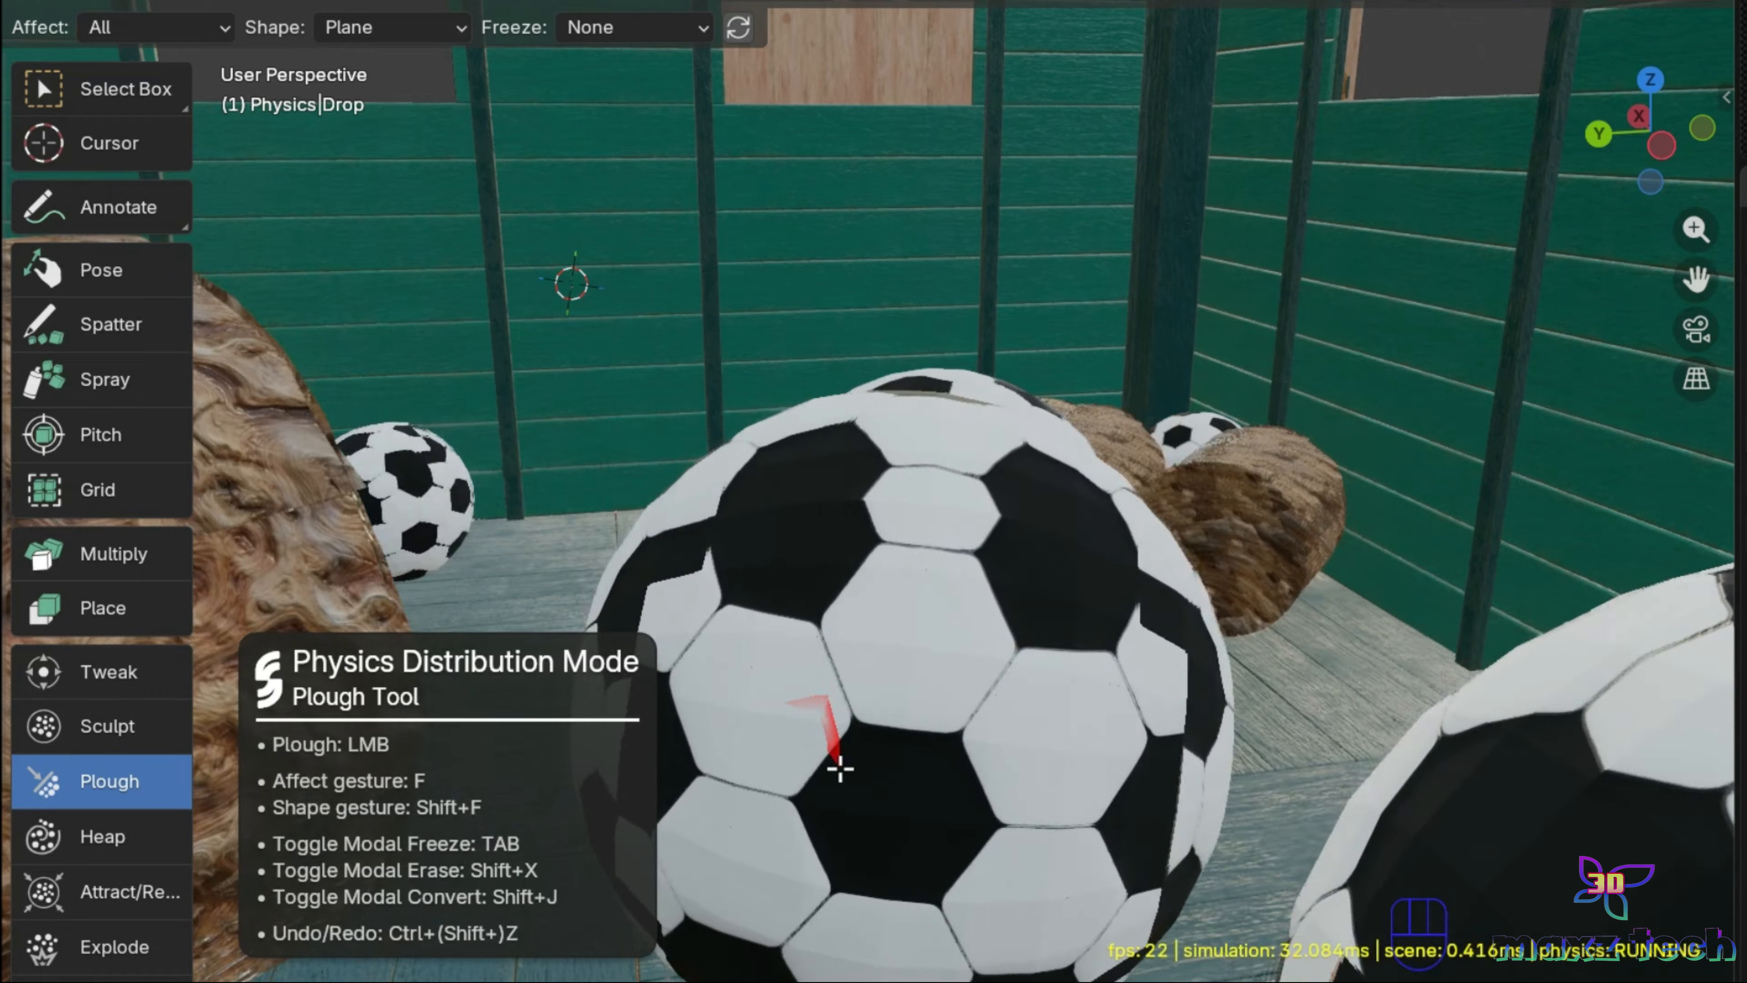
Step: Spray logs and soccer balls over the ground around the playhouse and spatter more down the slide
click(103, 837)
click(93, 408)
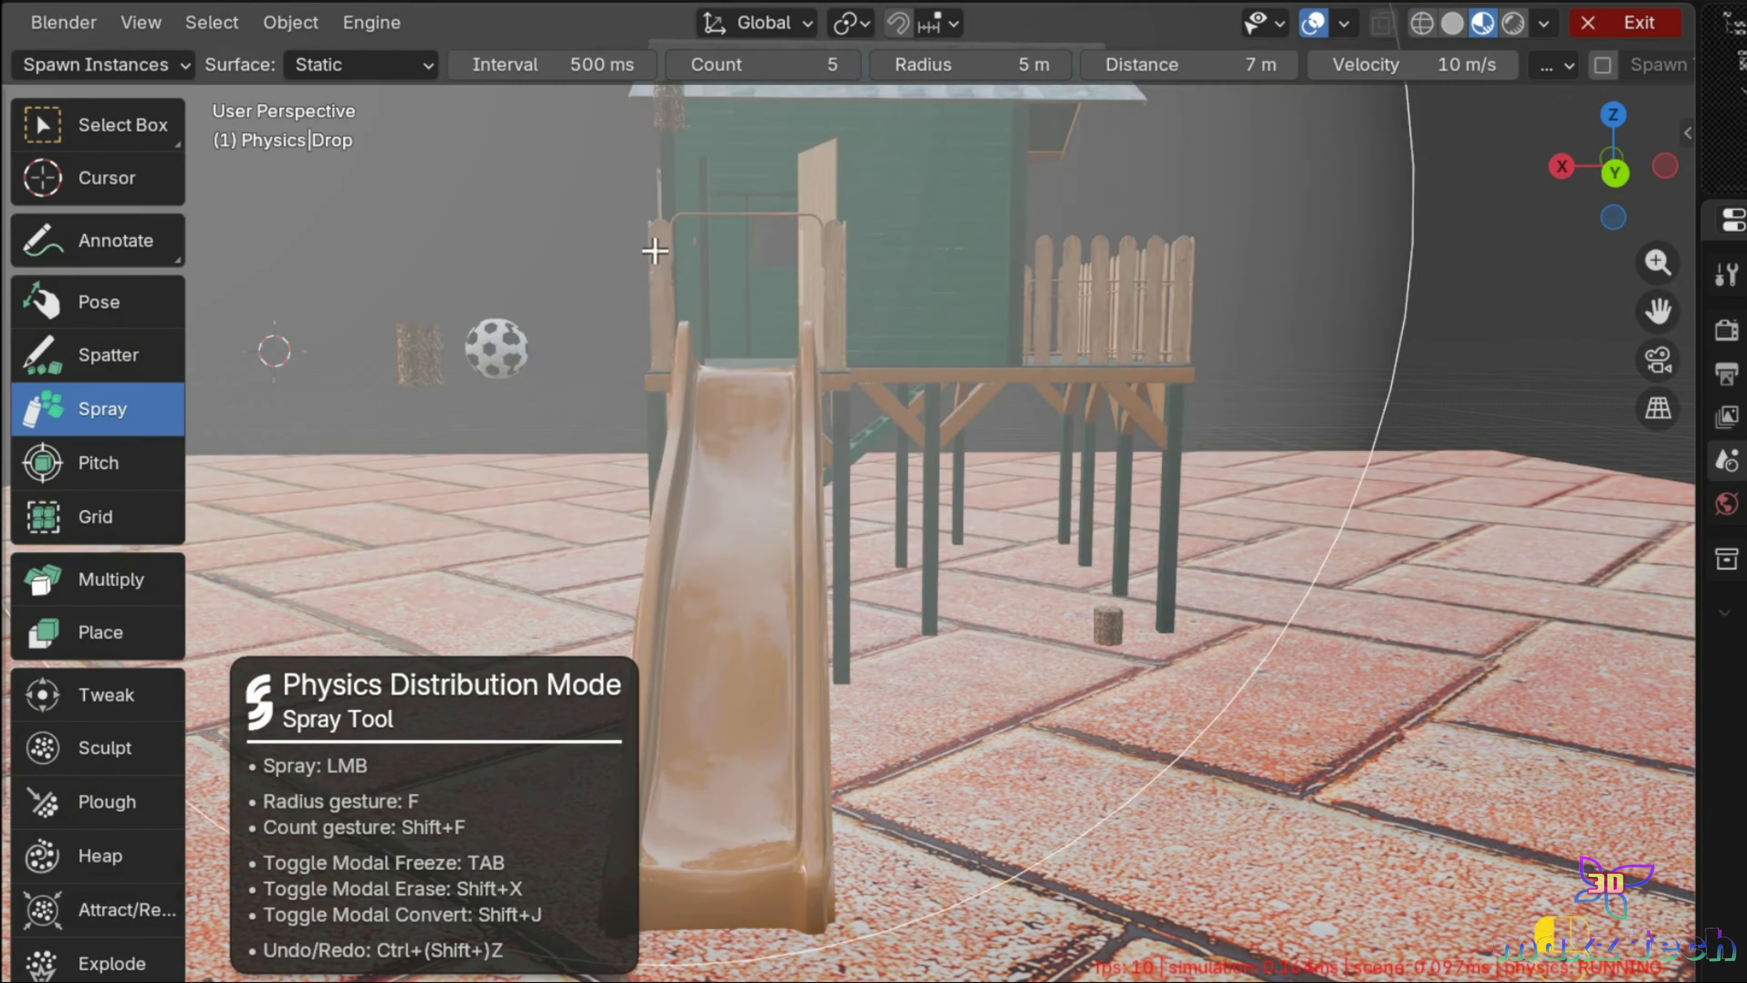
mouse_move(750, 518)
mouse_down()
mouse_move(619, 564)
mouse_move(839, 619)
mouse_move(1134, 577)
mouse_up()
click(104, 354)
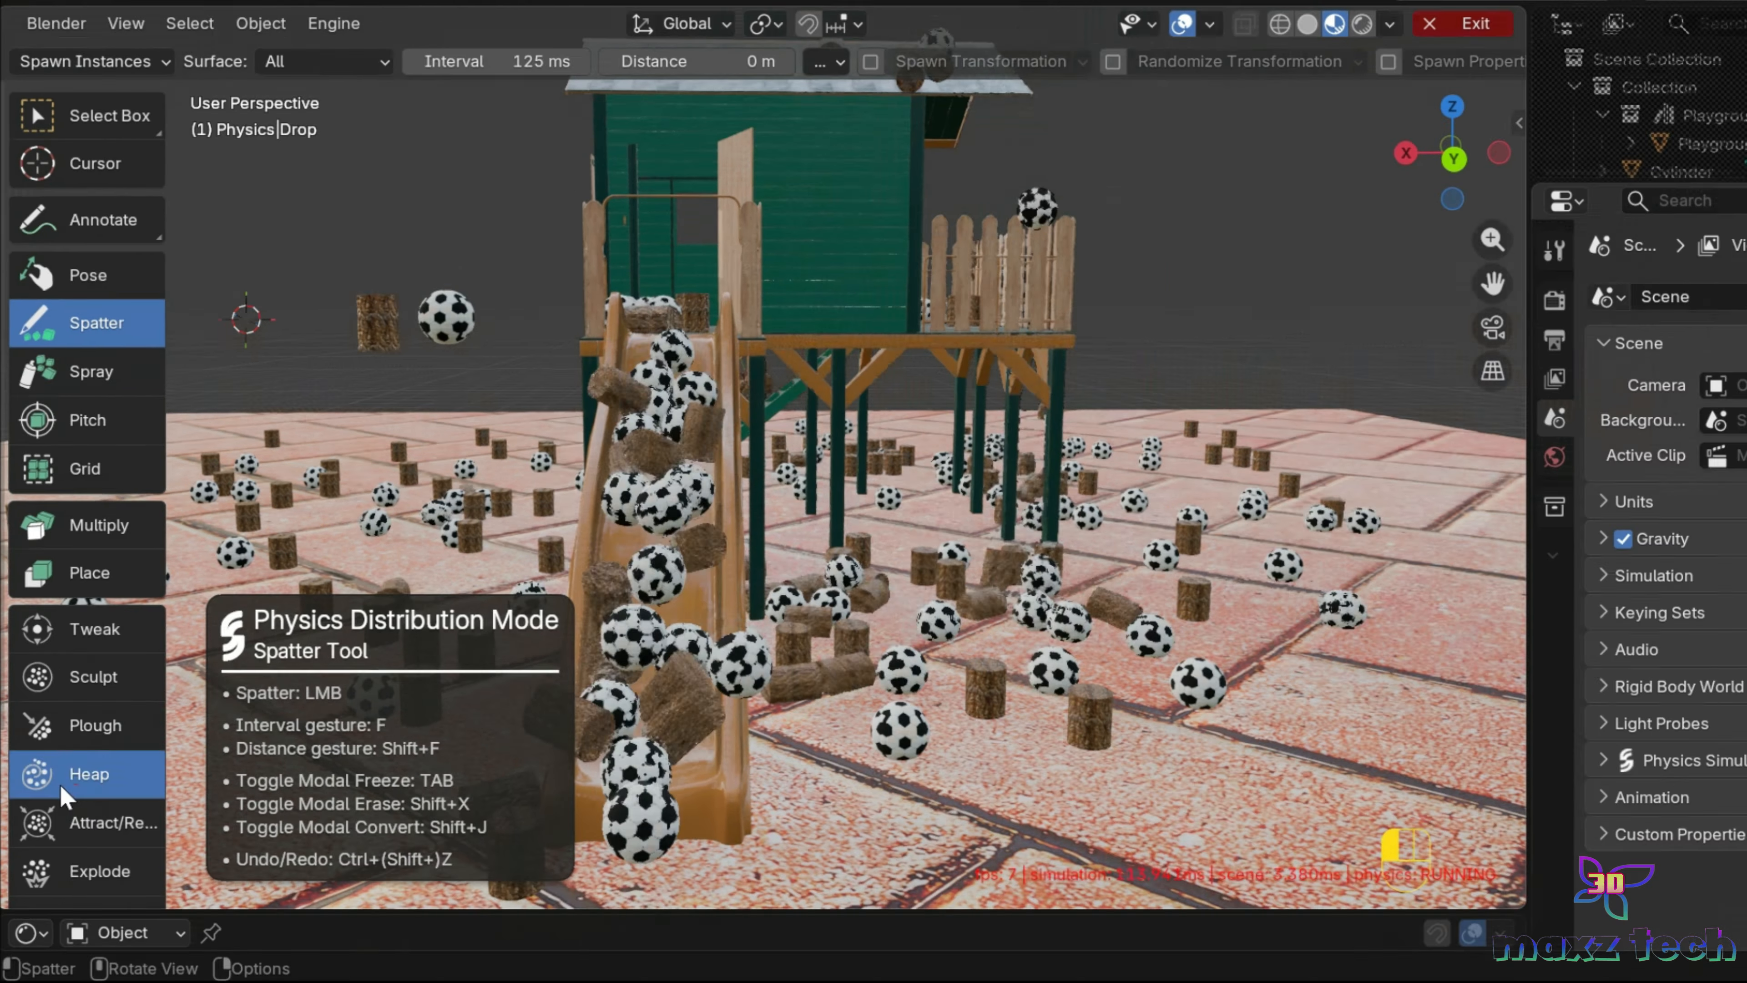
Step: Set the Heap tool to Brush mode with a 361 px radius and lift the ground objects into a heap above the terrace side
click(60, 860)
key(shift+f)
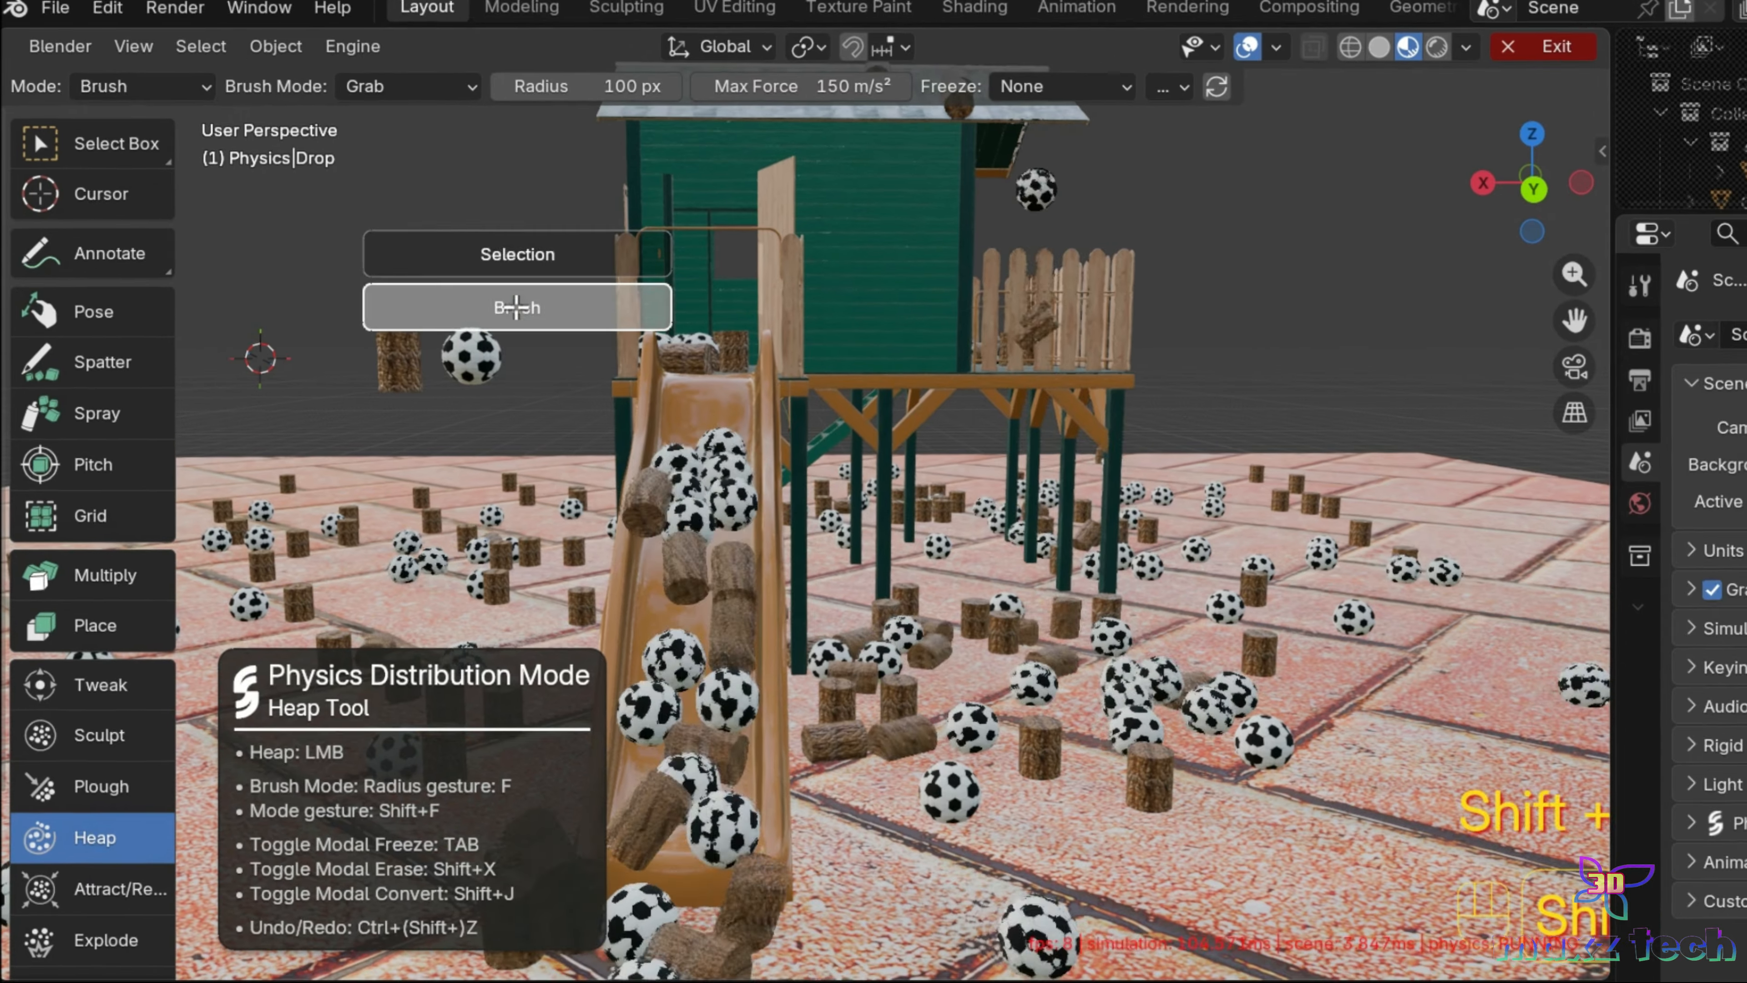
click(523, 304)
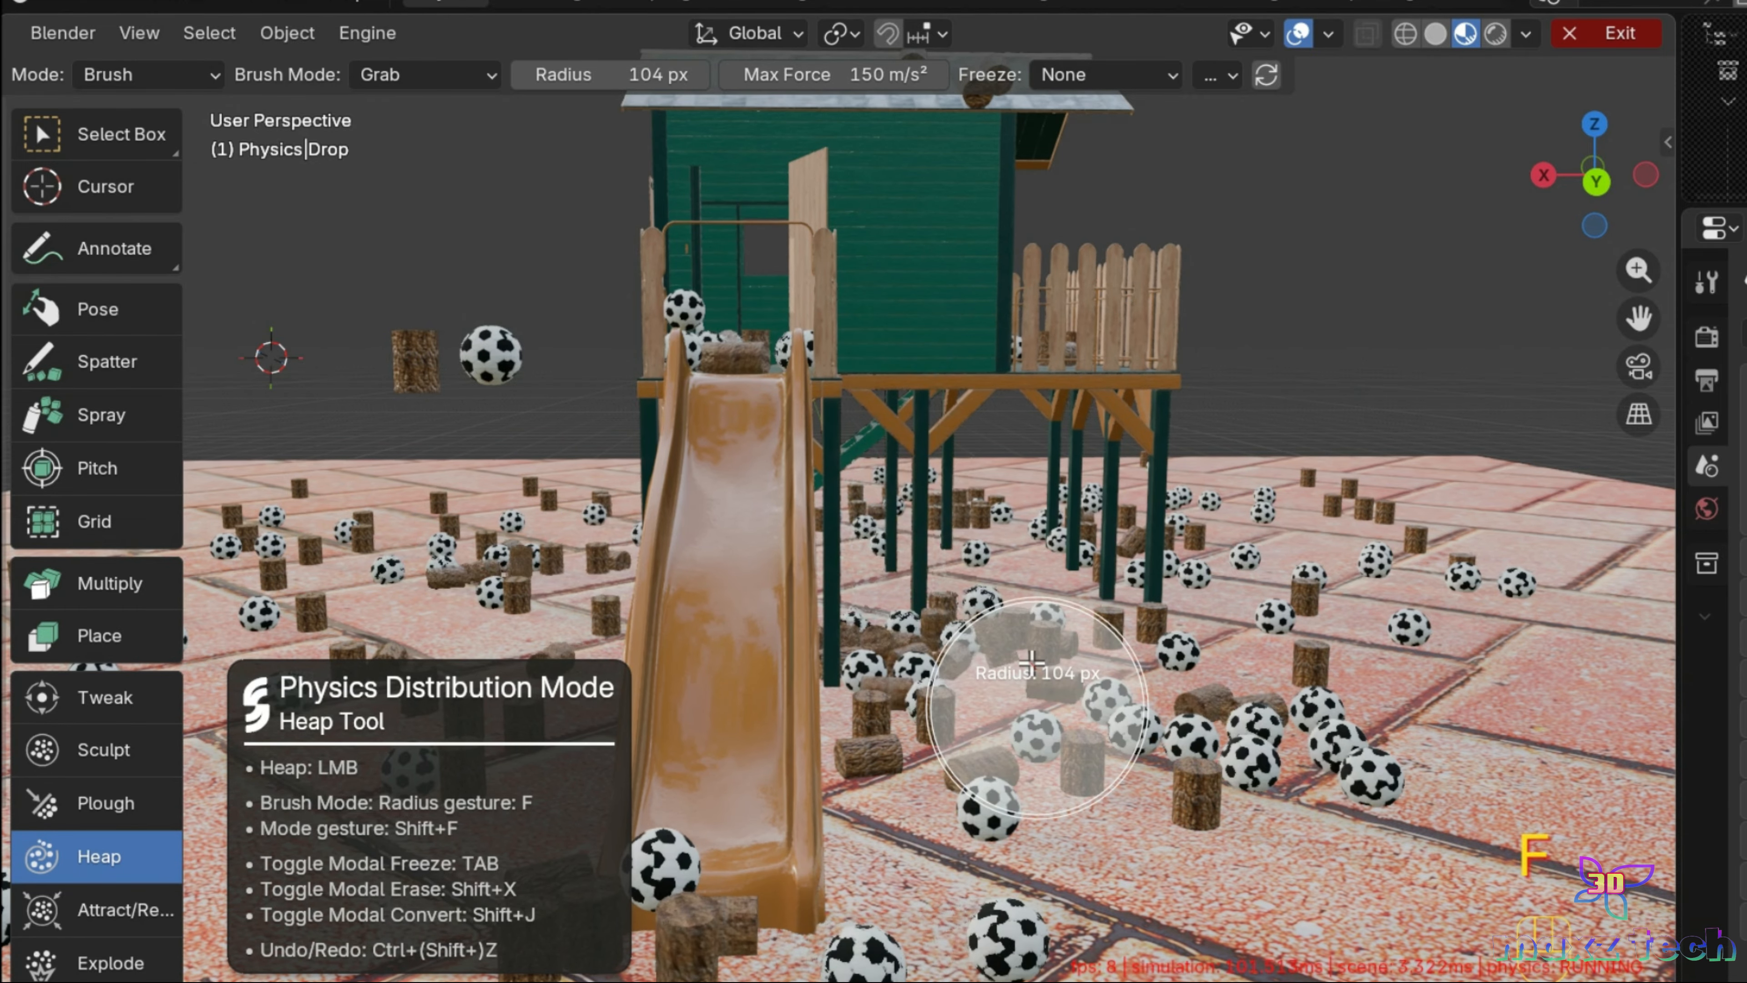
drag(1155, 616, 1341, 262)
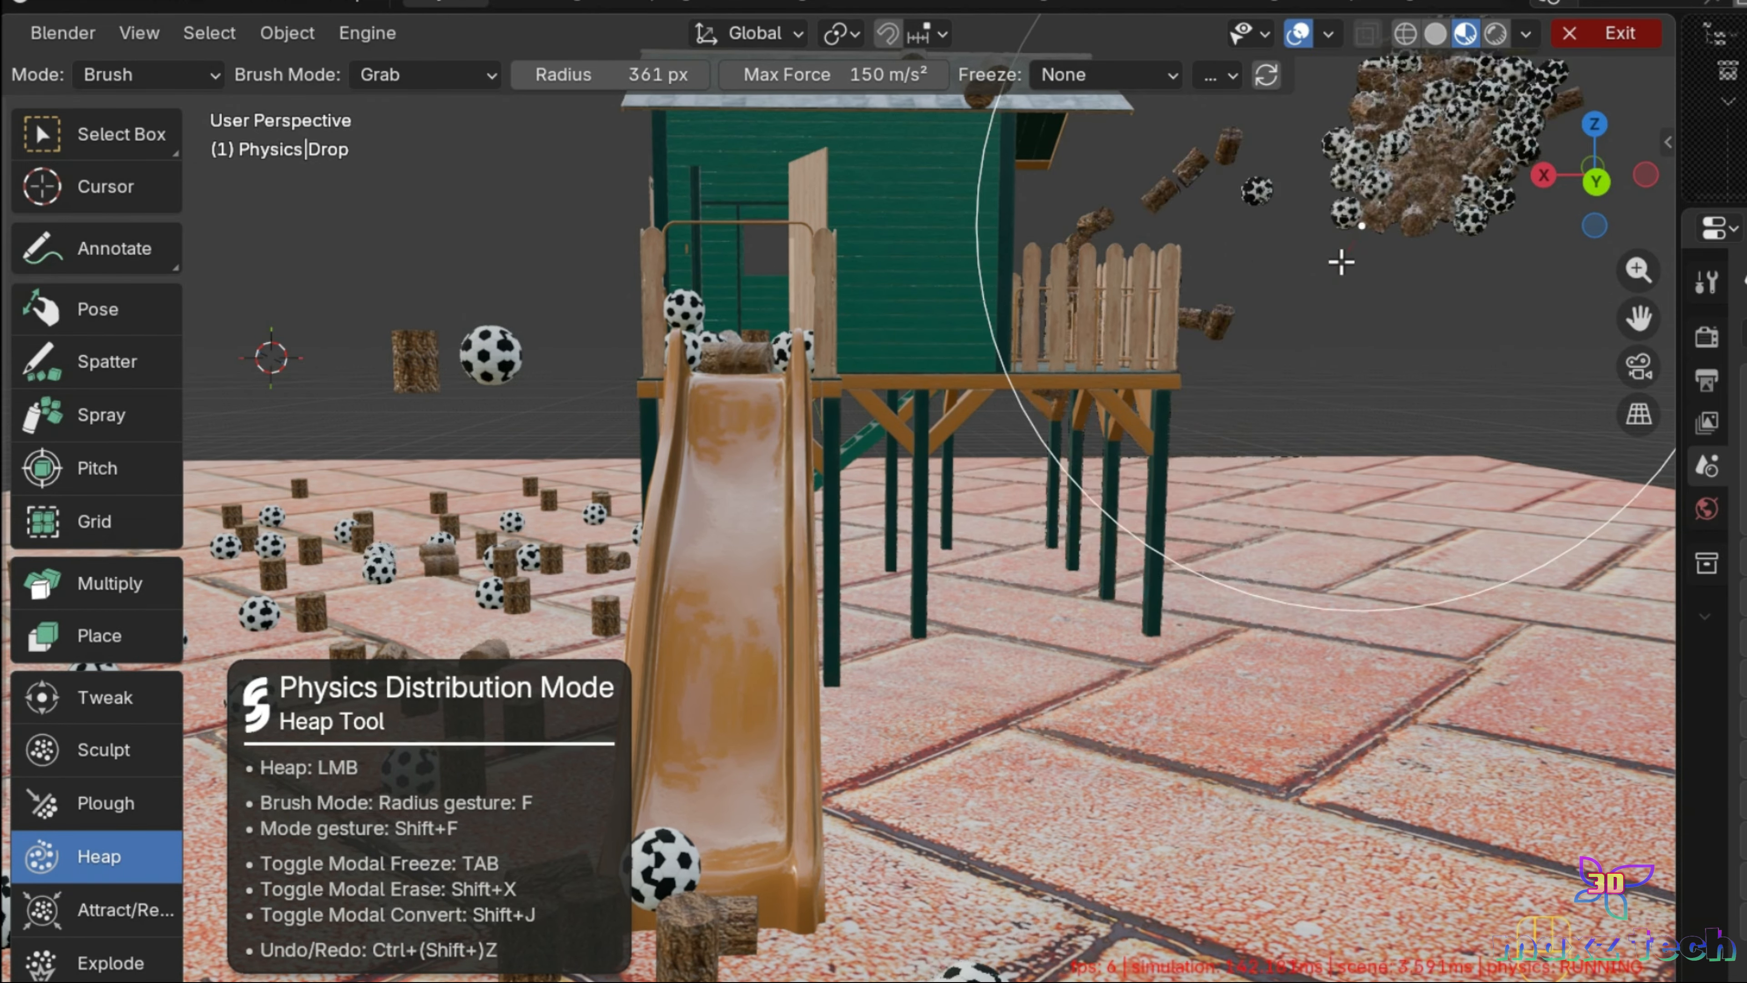
Step: Drag the scattered logs and balls with the Heap brush into a heap on the ground left of the slide
scroll(1152, 449, down, 3)
drag(439, 340, 420, 338)
scroll(667, 410, down, 3)
scroll(669, 409, up, 5)
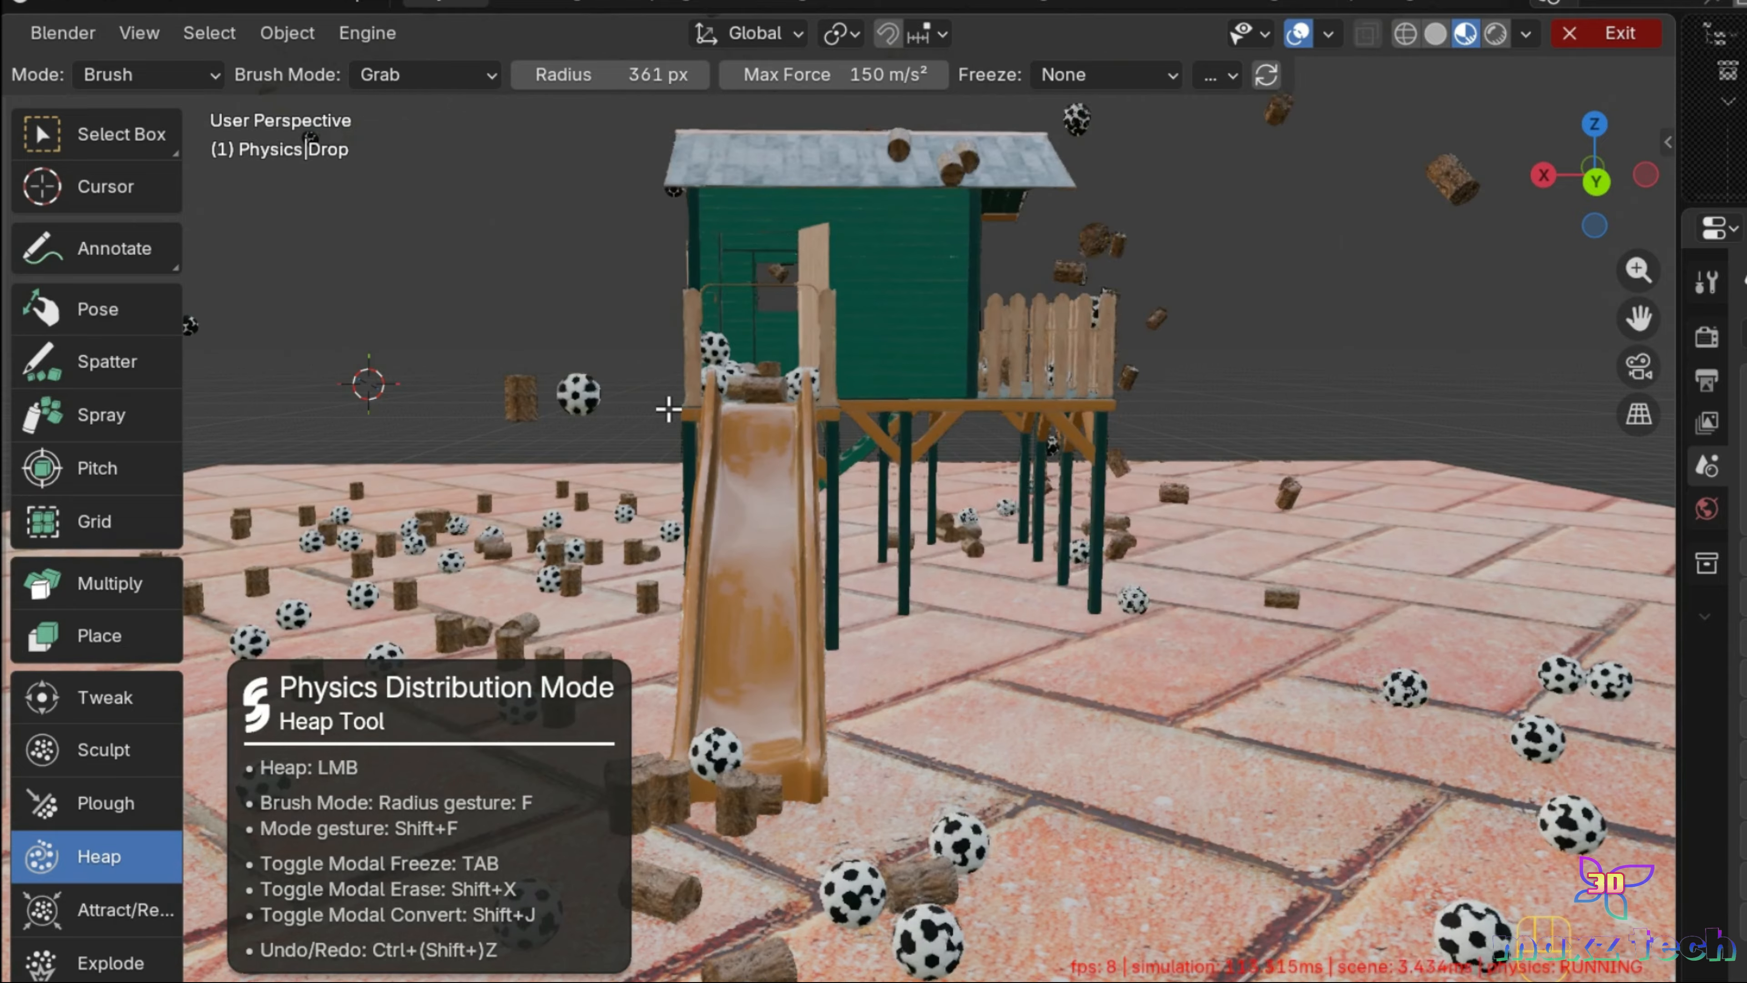
scroll(668, 408, down, 4)
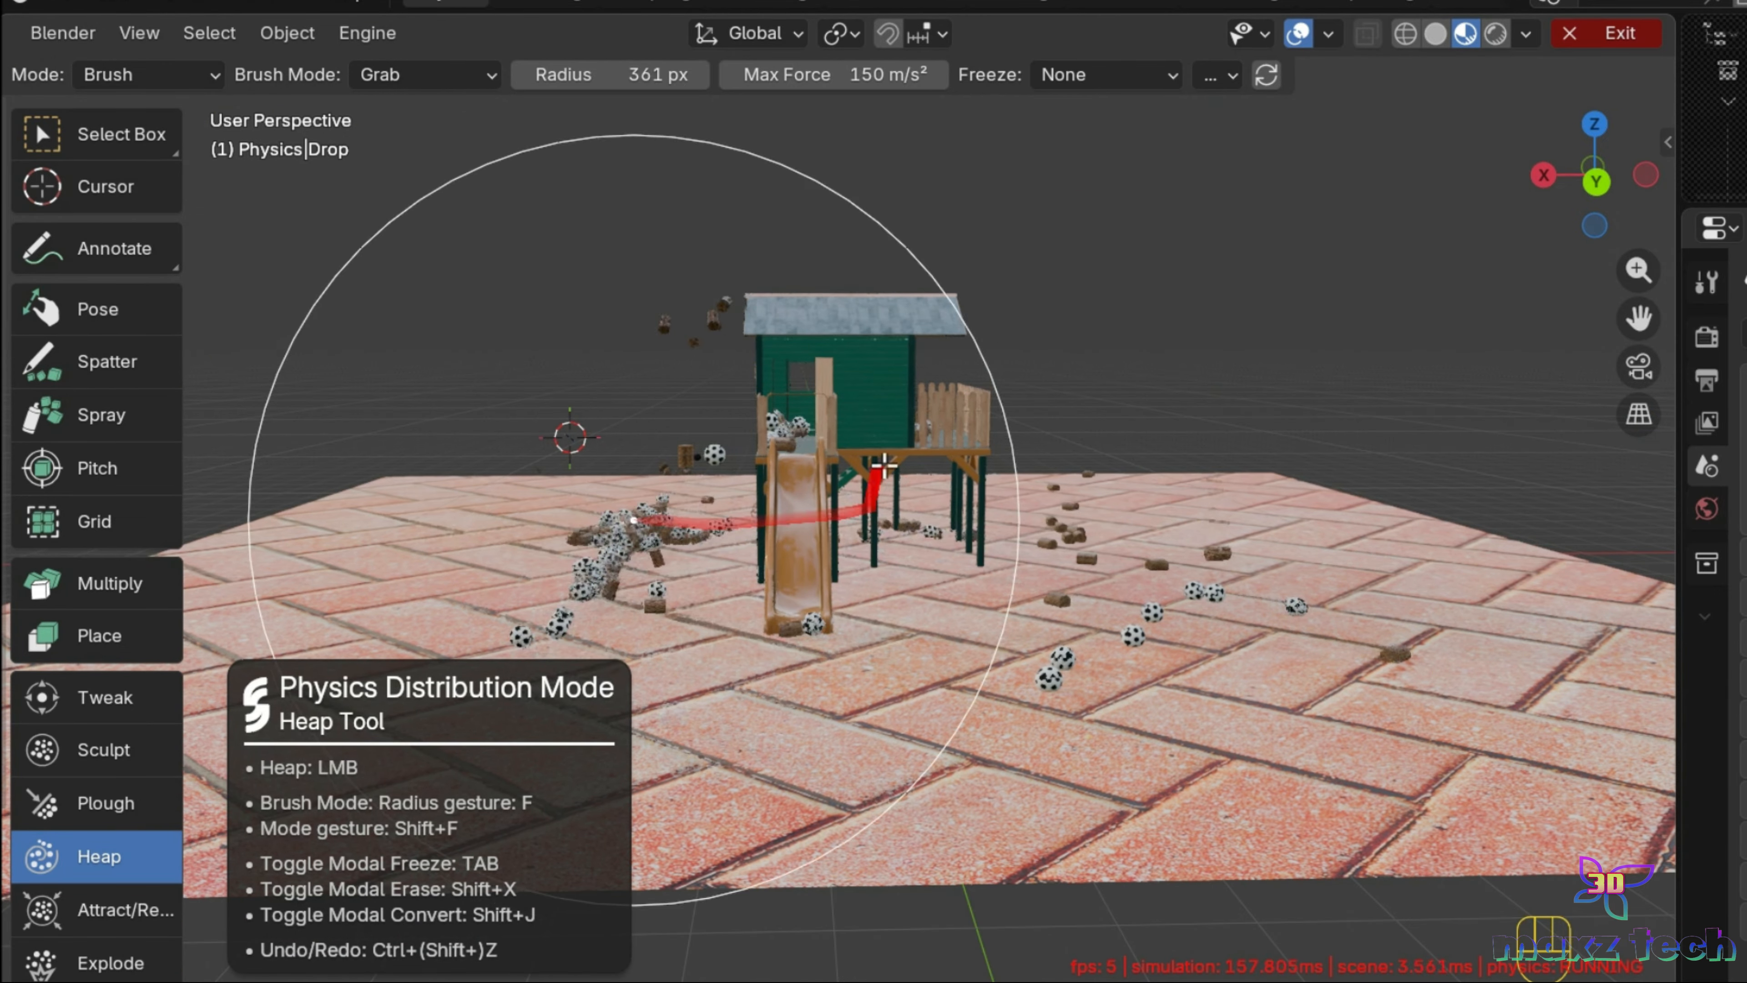
Step: Sweep the objects across to the terrace side with the Heap brush, heaping them on the ground there
drag(875, 266, 975, 402)
scroll(974, 401, up, 3)
scroll(1119, 405, down, 4)
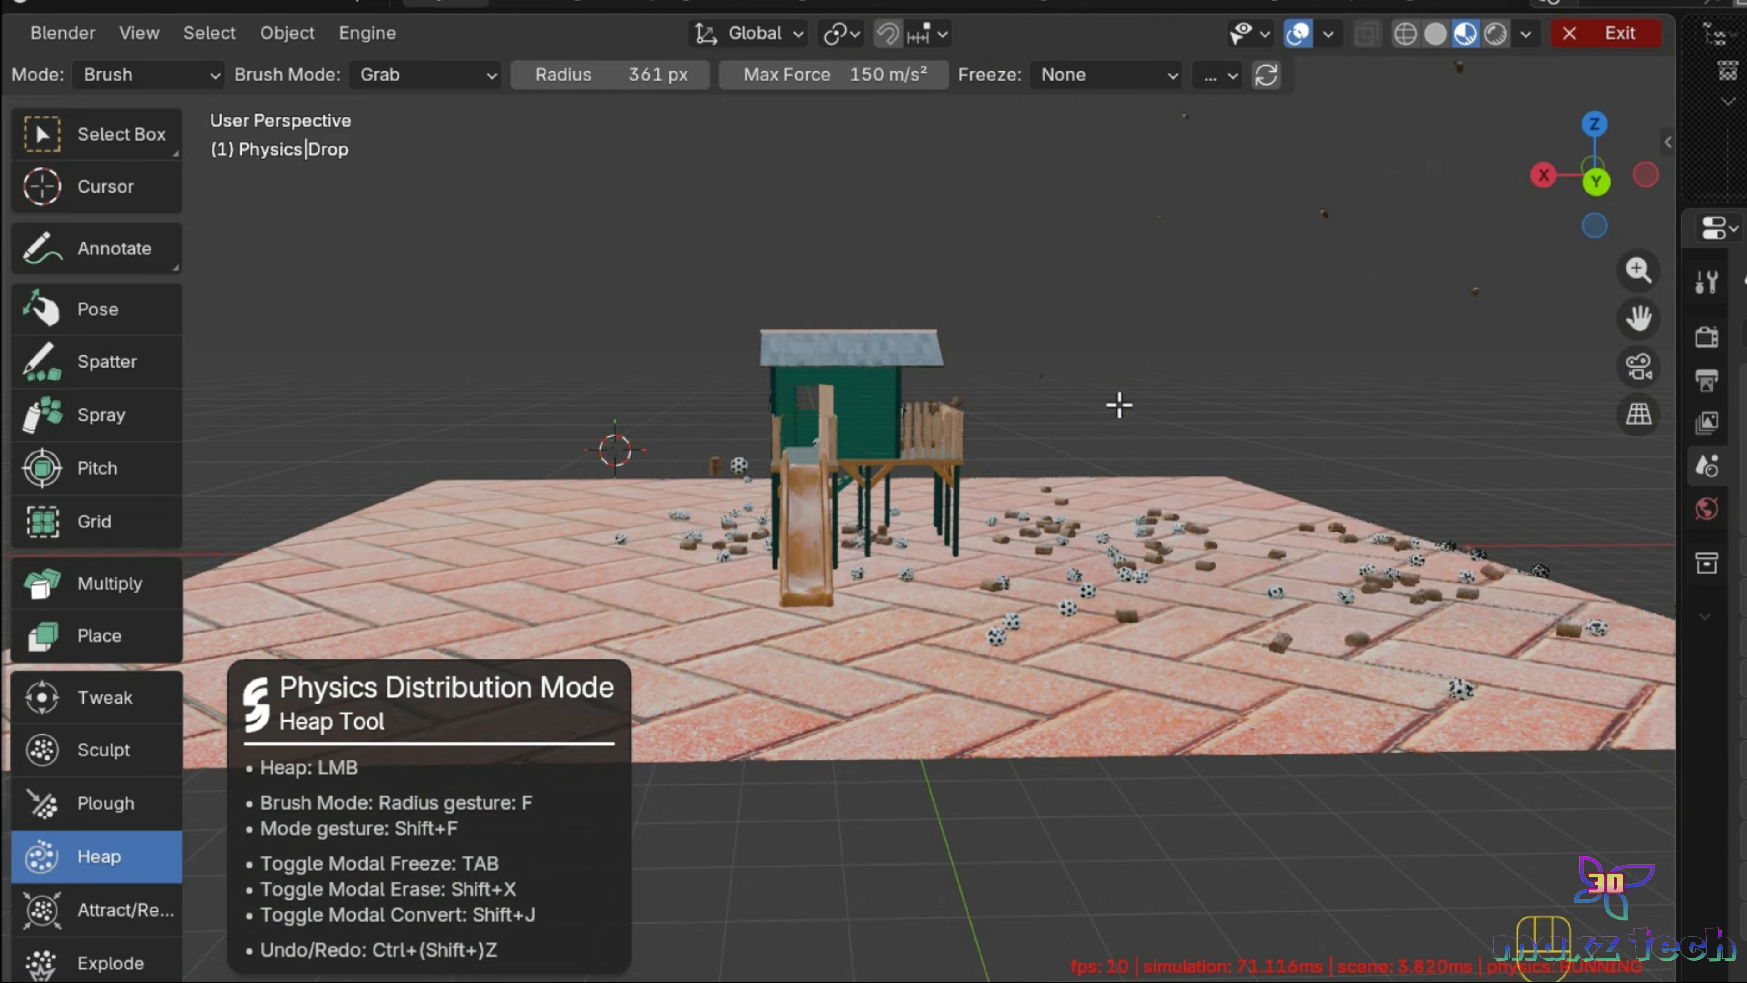
scroll(1187, 559, up, 3)
scroll(1077, 556, down, 5)
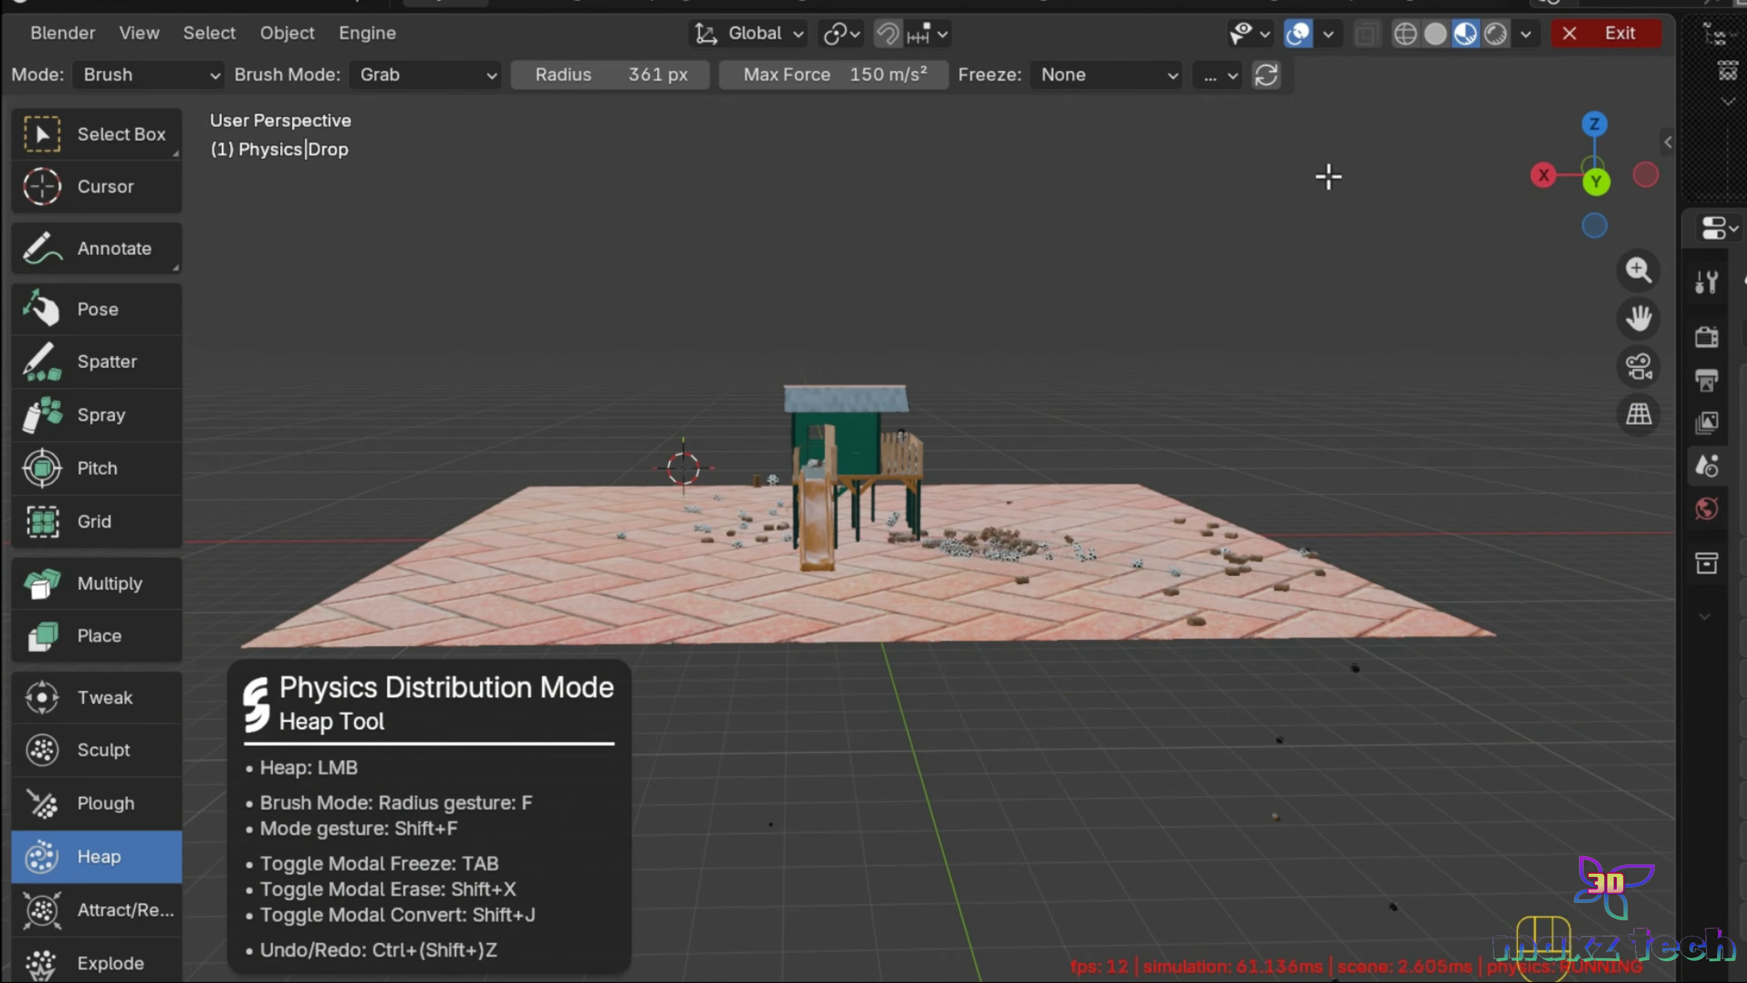
scroll(1370, 389, up, 5)
Step: Set Attract/Repulse to Brush mode, attract the ground objects near the terrace, and enlarge the brush radius to 236 px
click(97, 912)
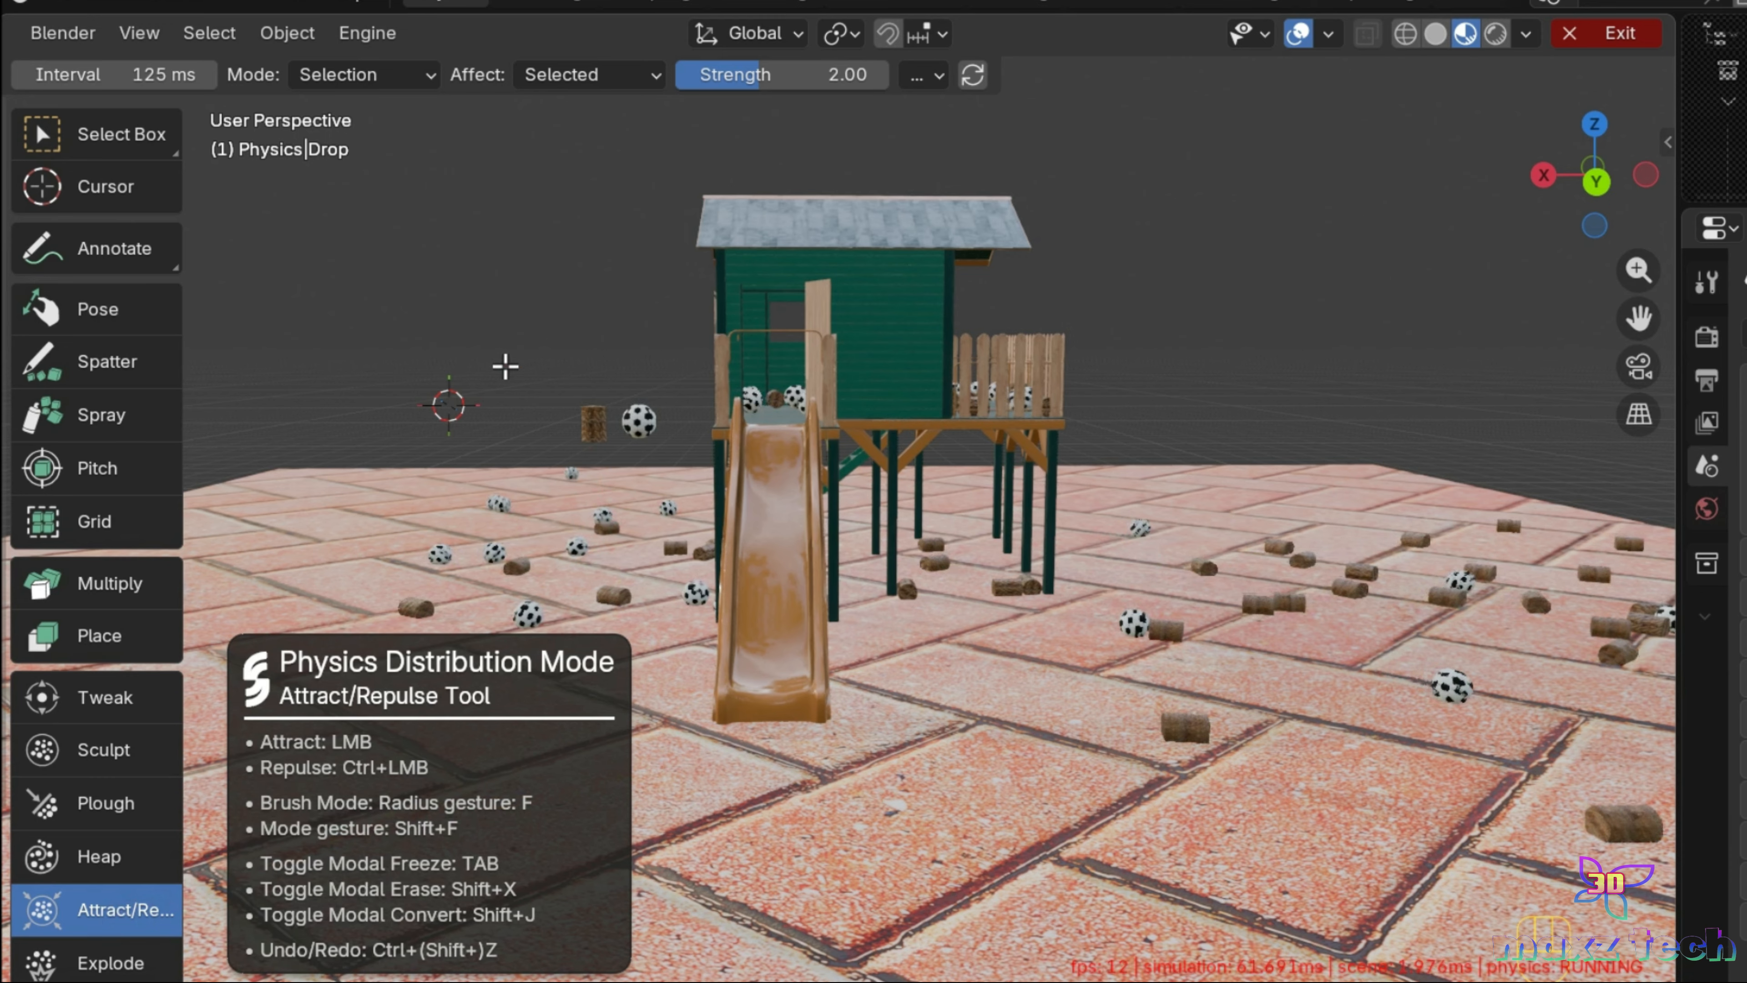
key(shift+f)
click(505, 421)
scroll(1053, 605, up, 4)
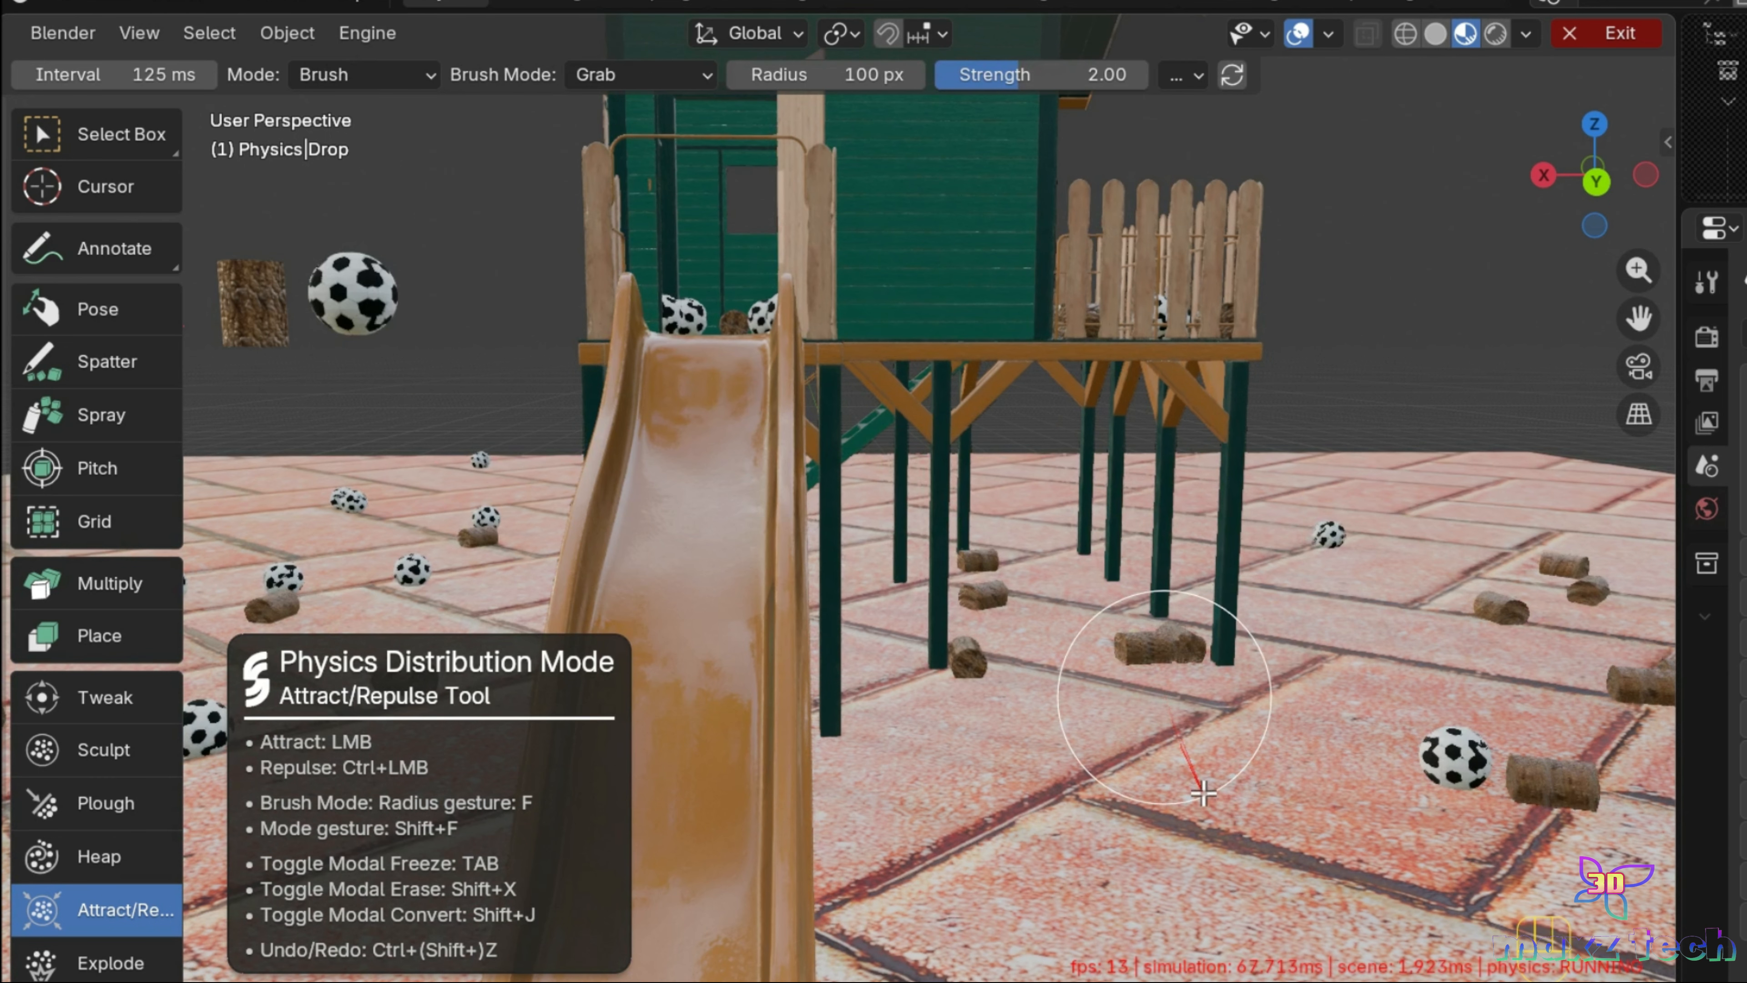
scroll(1146, 661, down, 4)
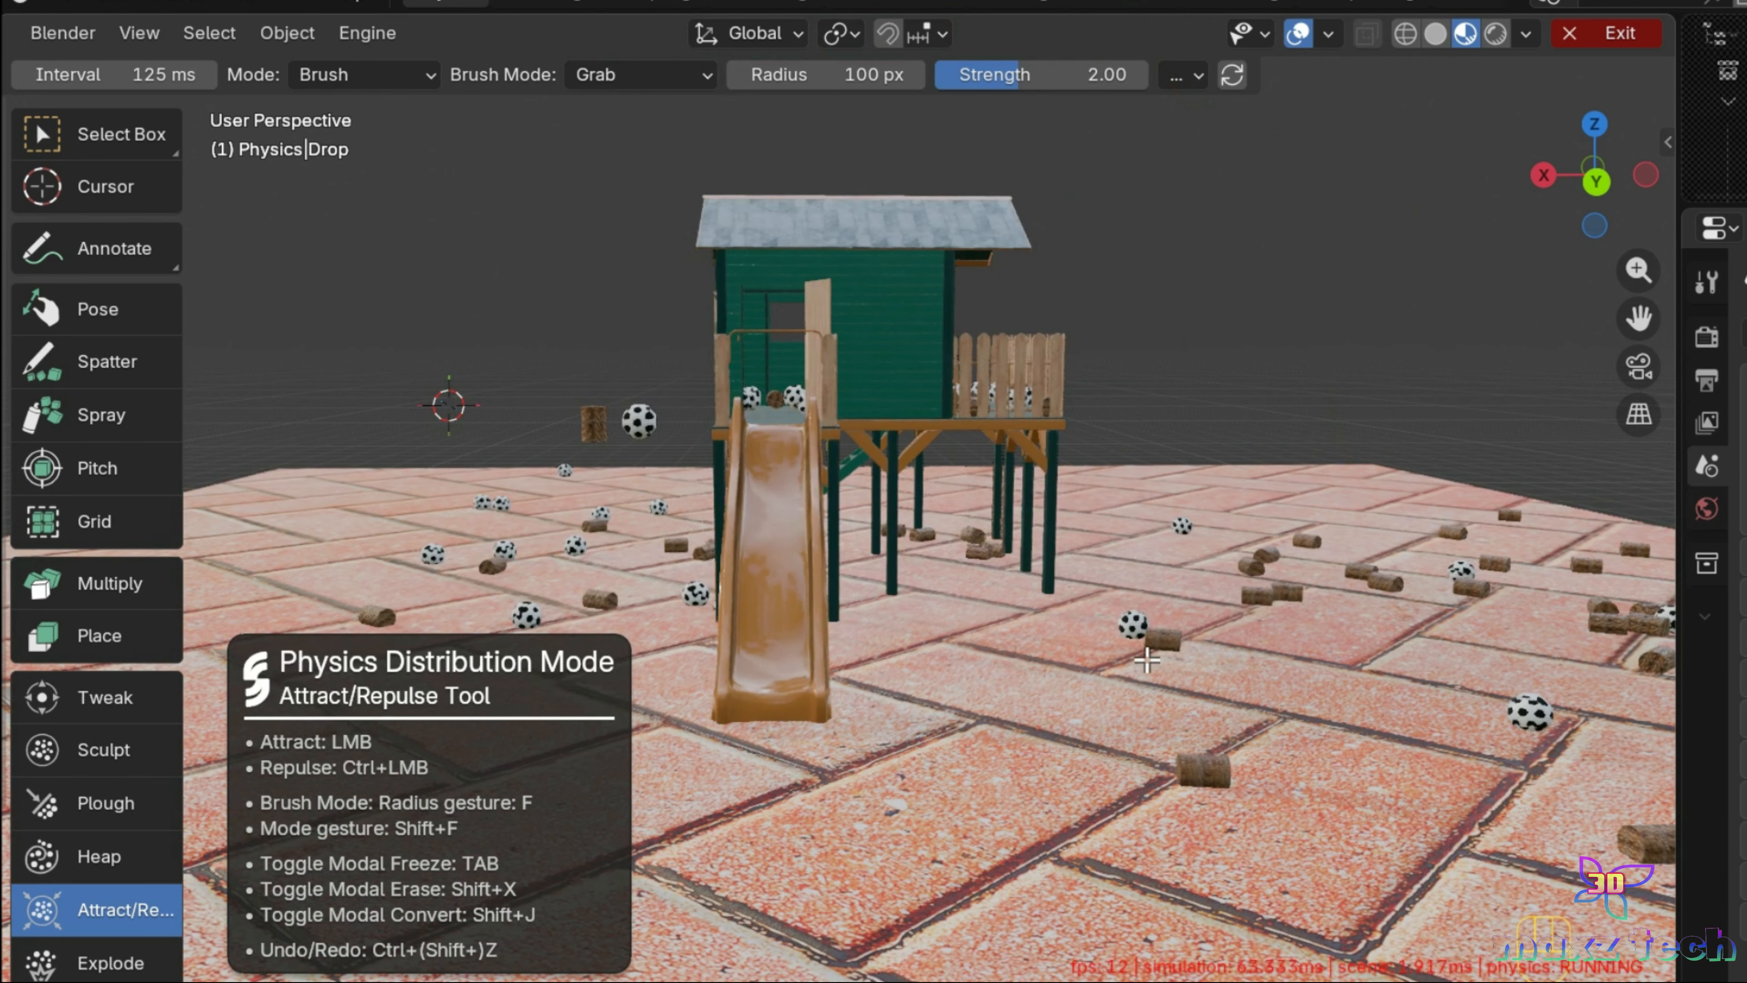
scroll(1363, 532, up, 4)
shift+middle_drag(1363, 532, 894, 586)
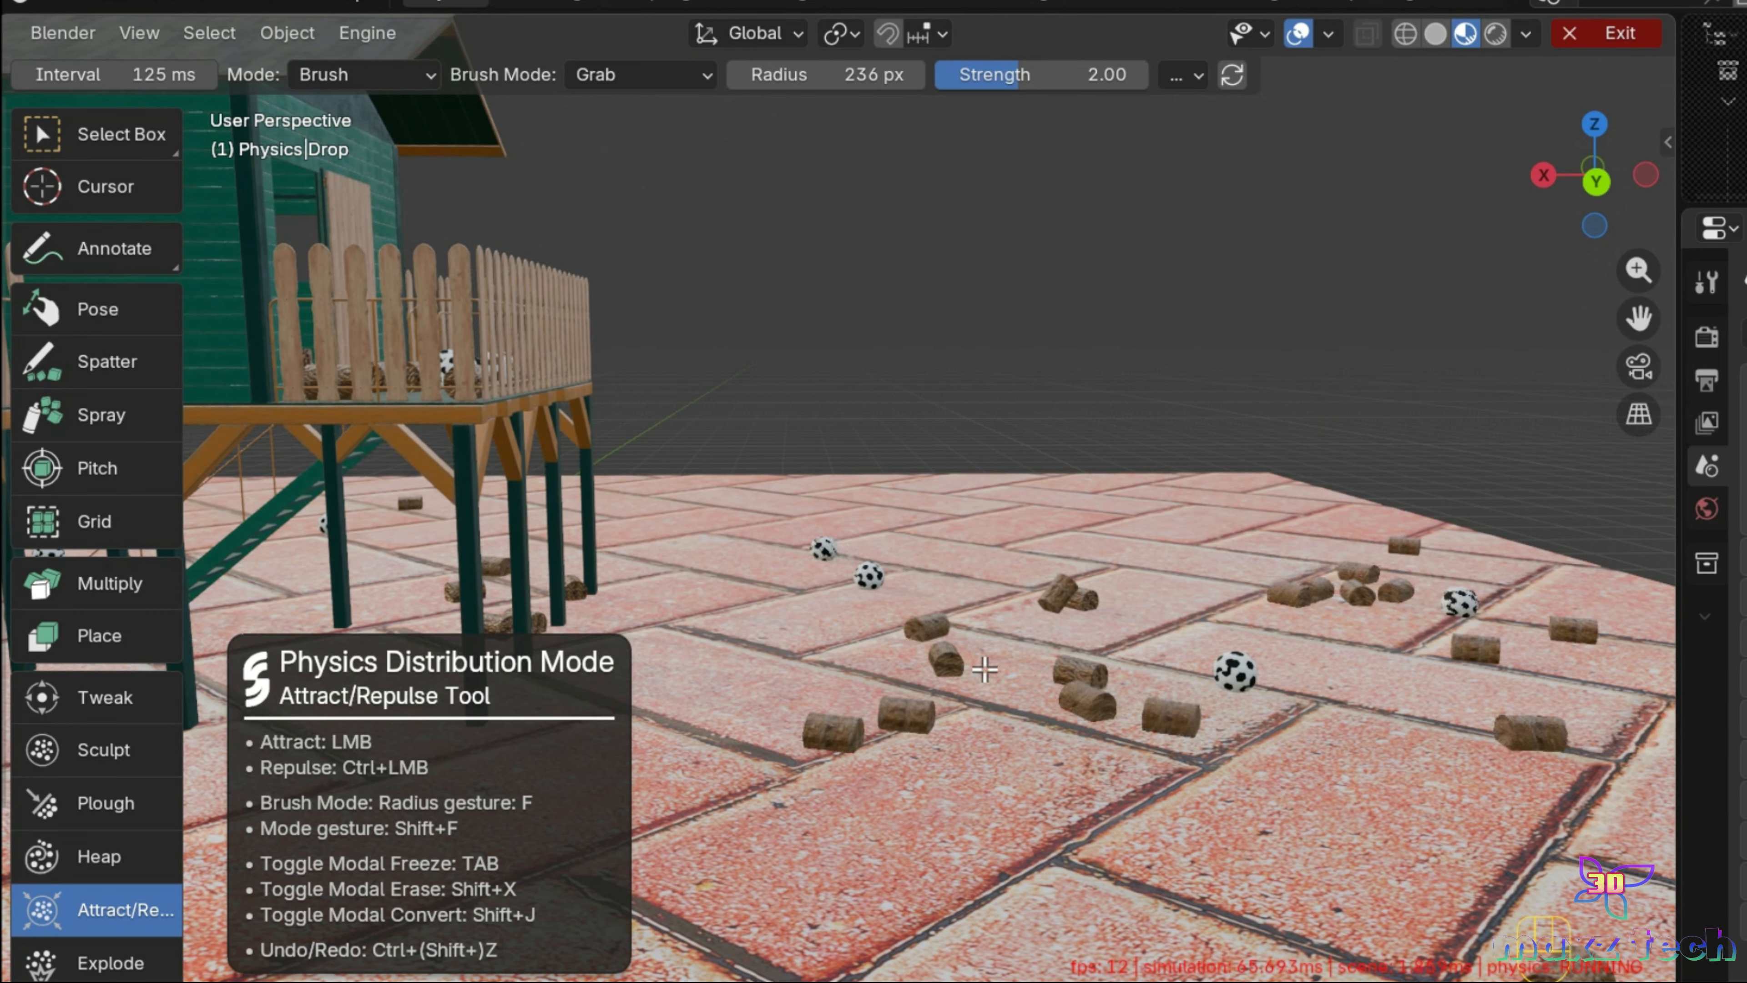
Step: Resize the Heap brush and lift the logs and balls beside the terrace into a heap
click(90, 860)
key(f)
click(1010, 623)
mouse_move(1010, 607)
mouse_down()
mouse_move(1057, 390)
mouse_move(1128, 348)
mouse_up()
scroll(1057, 390, down, 5)
scroll(1362, 303, up, 5)
drag(1638, 318, 894, 385)
scroll(1494, 444, down, 5)
scroll(1638, 318, up, 3)
scroll(1638, 318, down, 5)
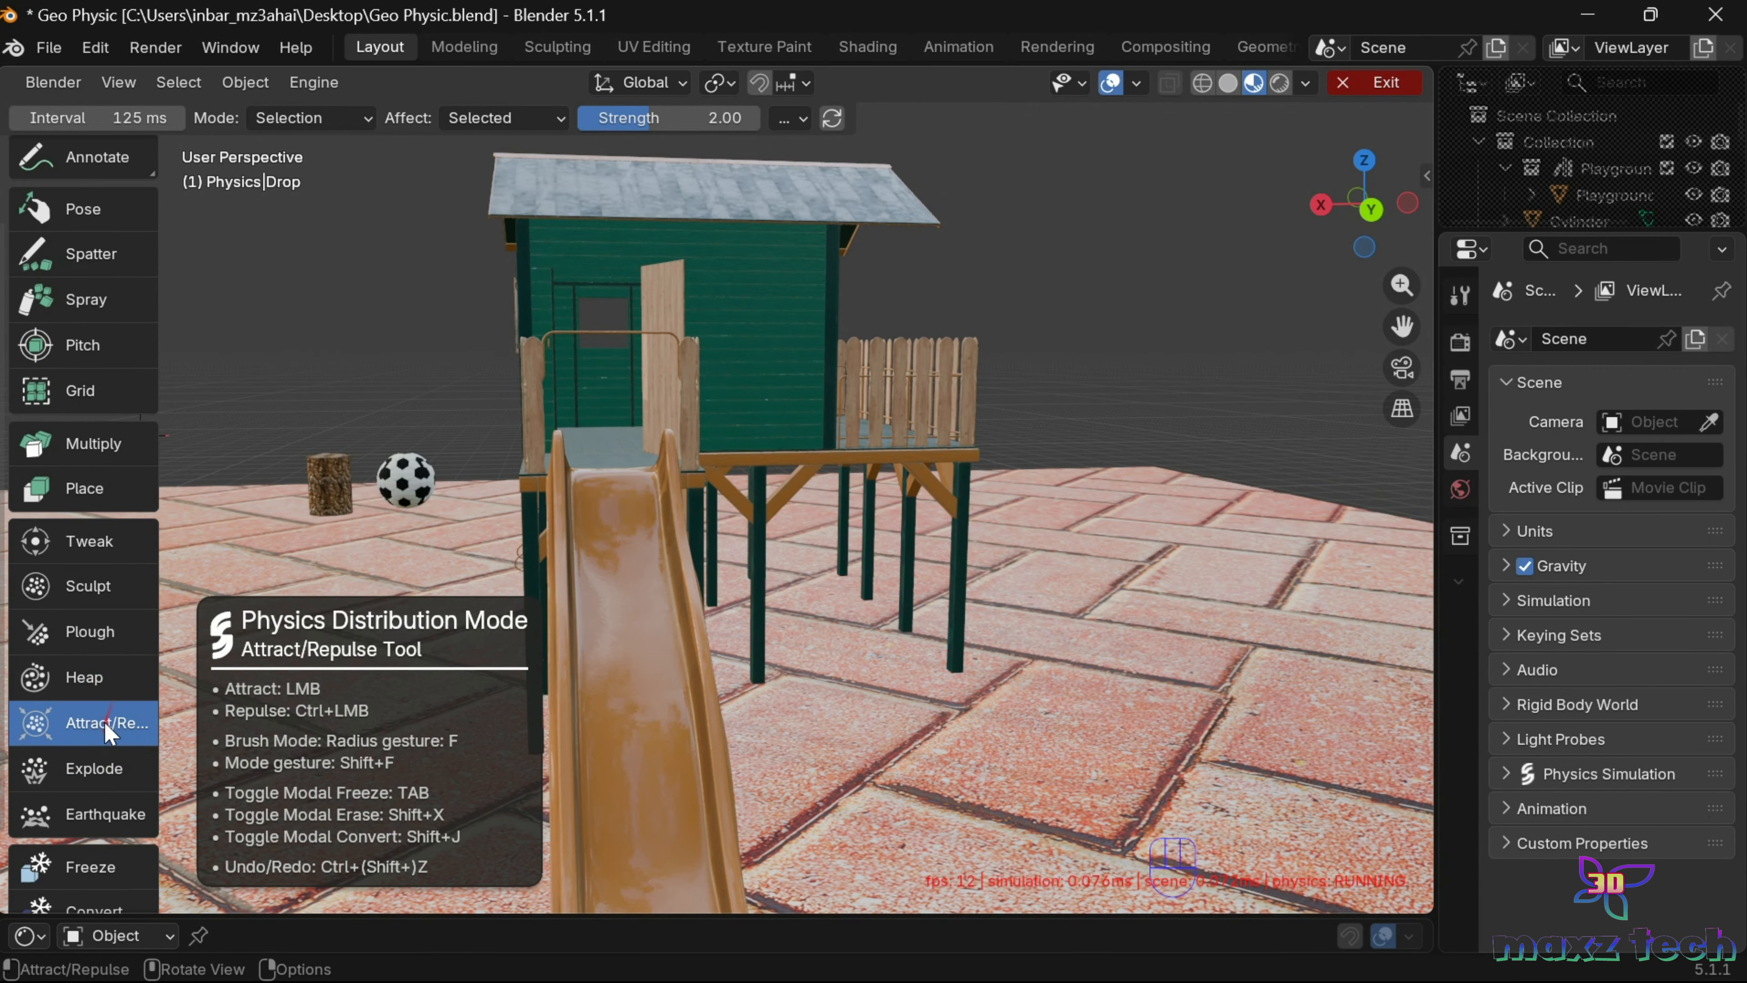
Step: Pose logs and soccer balls of varied sizes on the slide platform, around the playhouse and across the ground
click(82, 877)
click(82, 318)
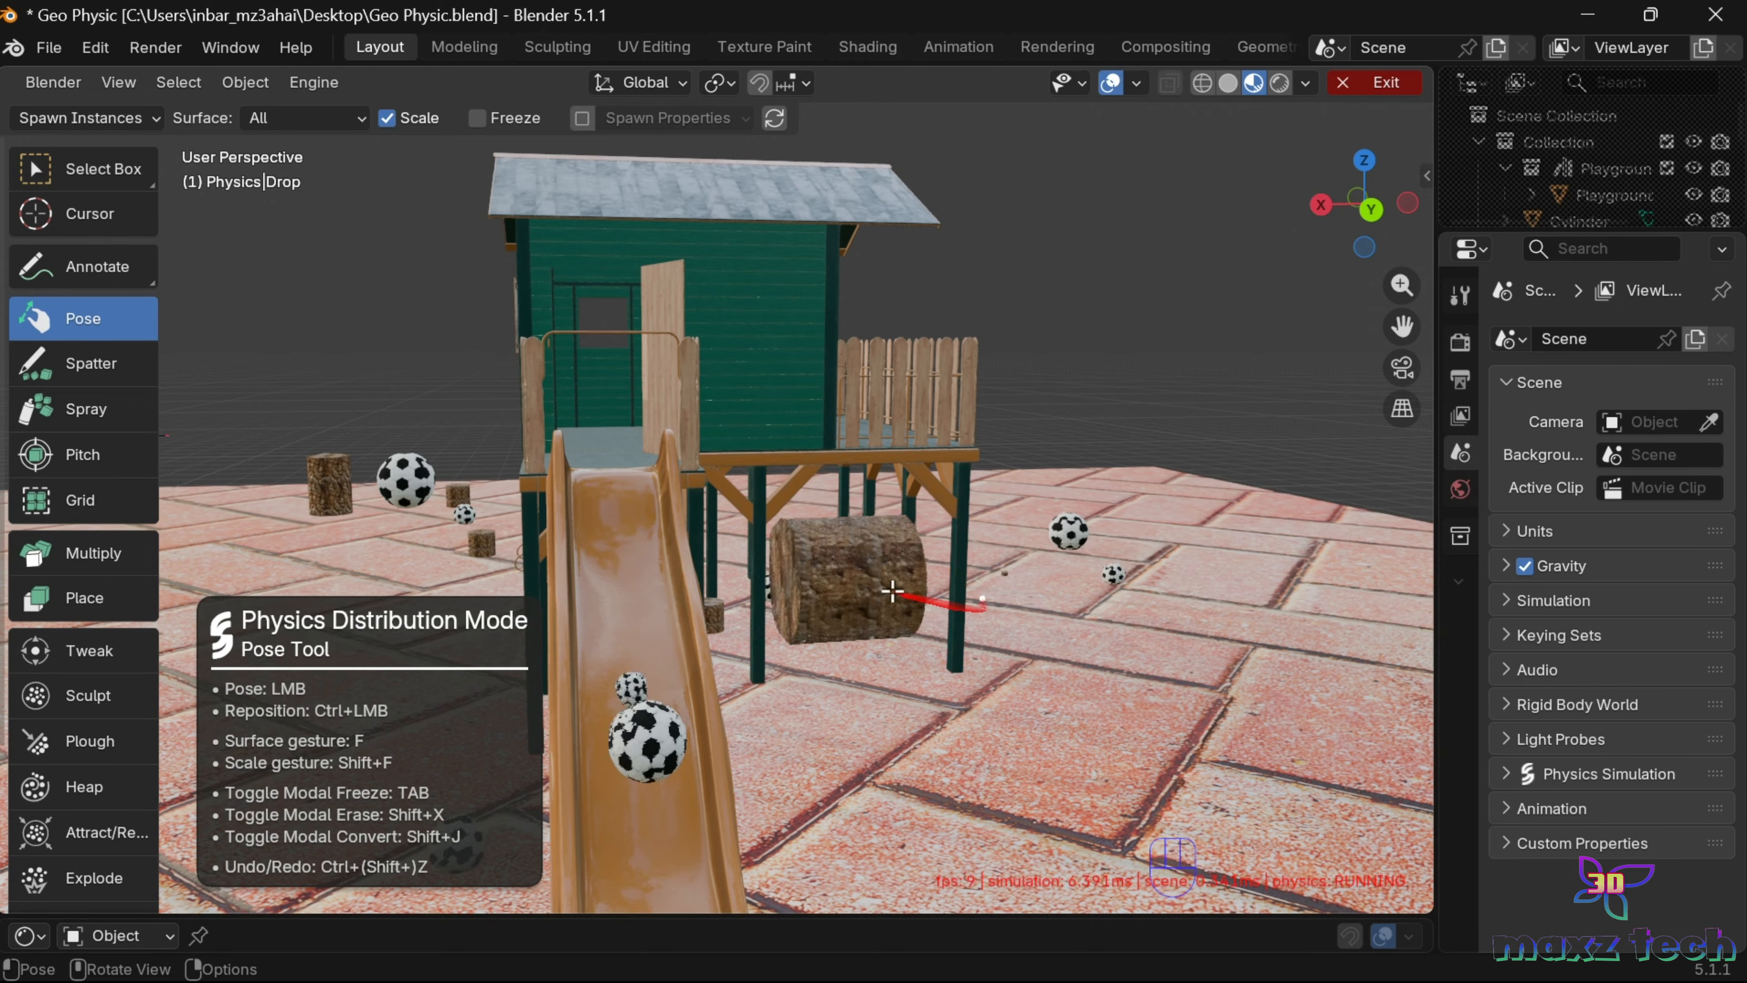
scroll(590, 521, down, 6)
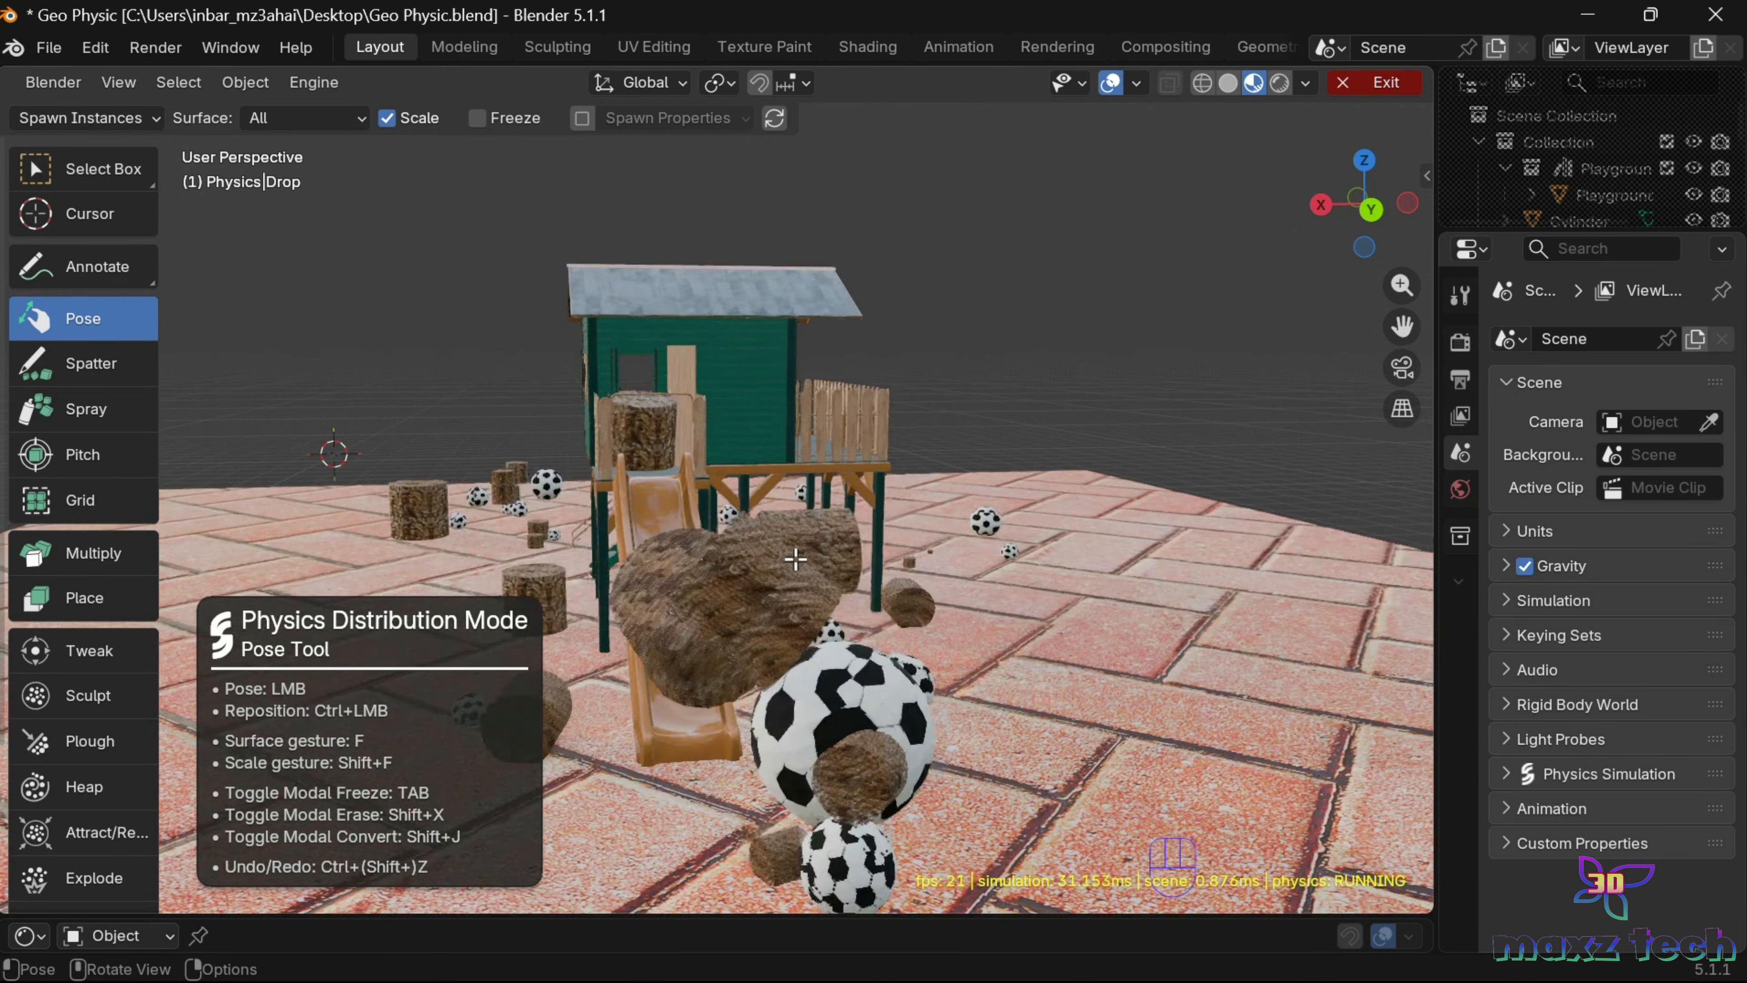
scroll(65, 795, down, 5)
Step: Explode the posed logs and balls from several epicentres around the playhouse at a force of 5000 m/s²
click(61, 690)
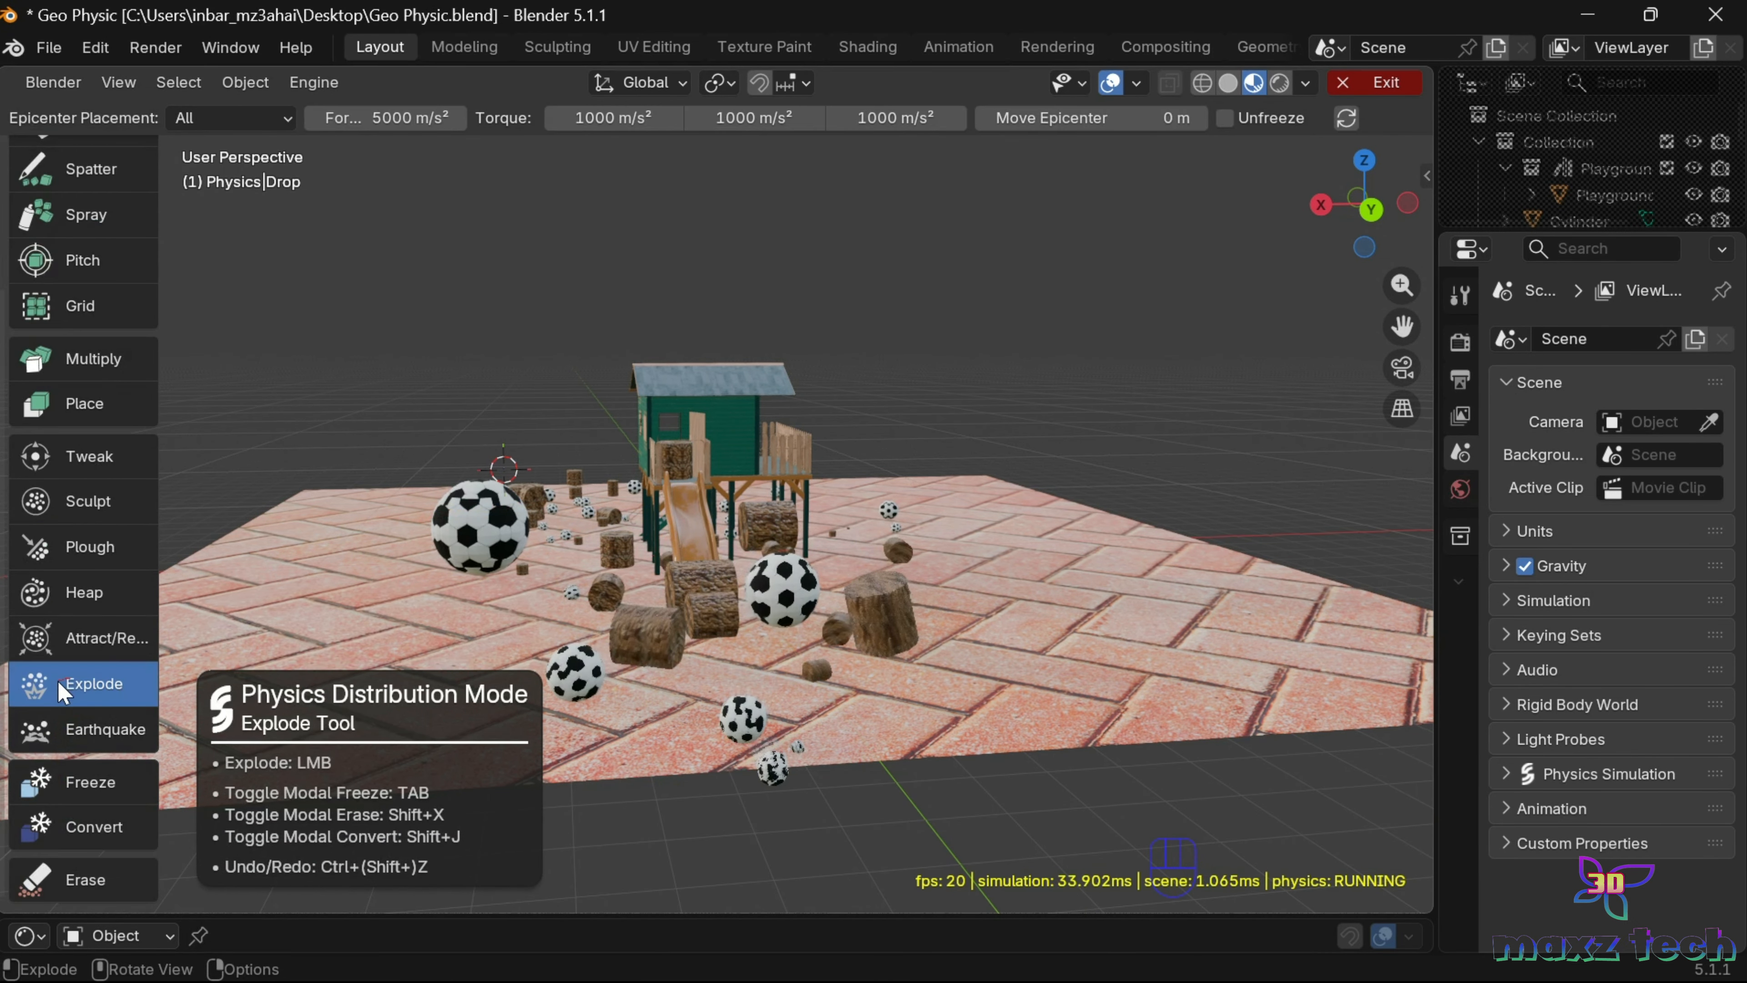
click(516, 483)
scroll(1045, 598, down, 5)
scroll(1034, 609, up, 4)
click(706, 458)
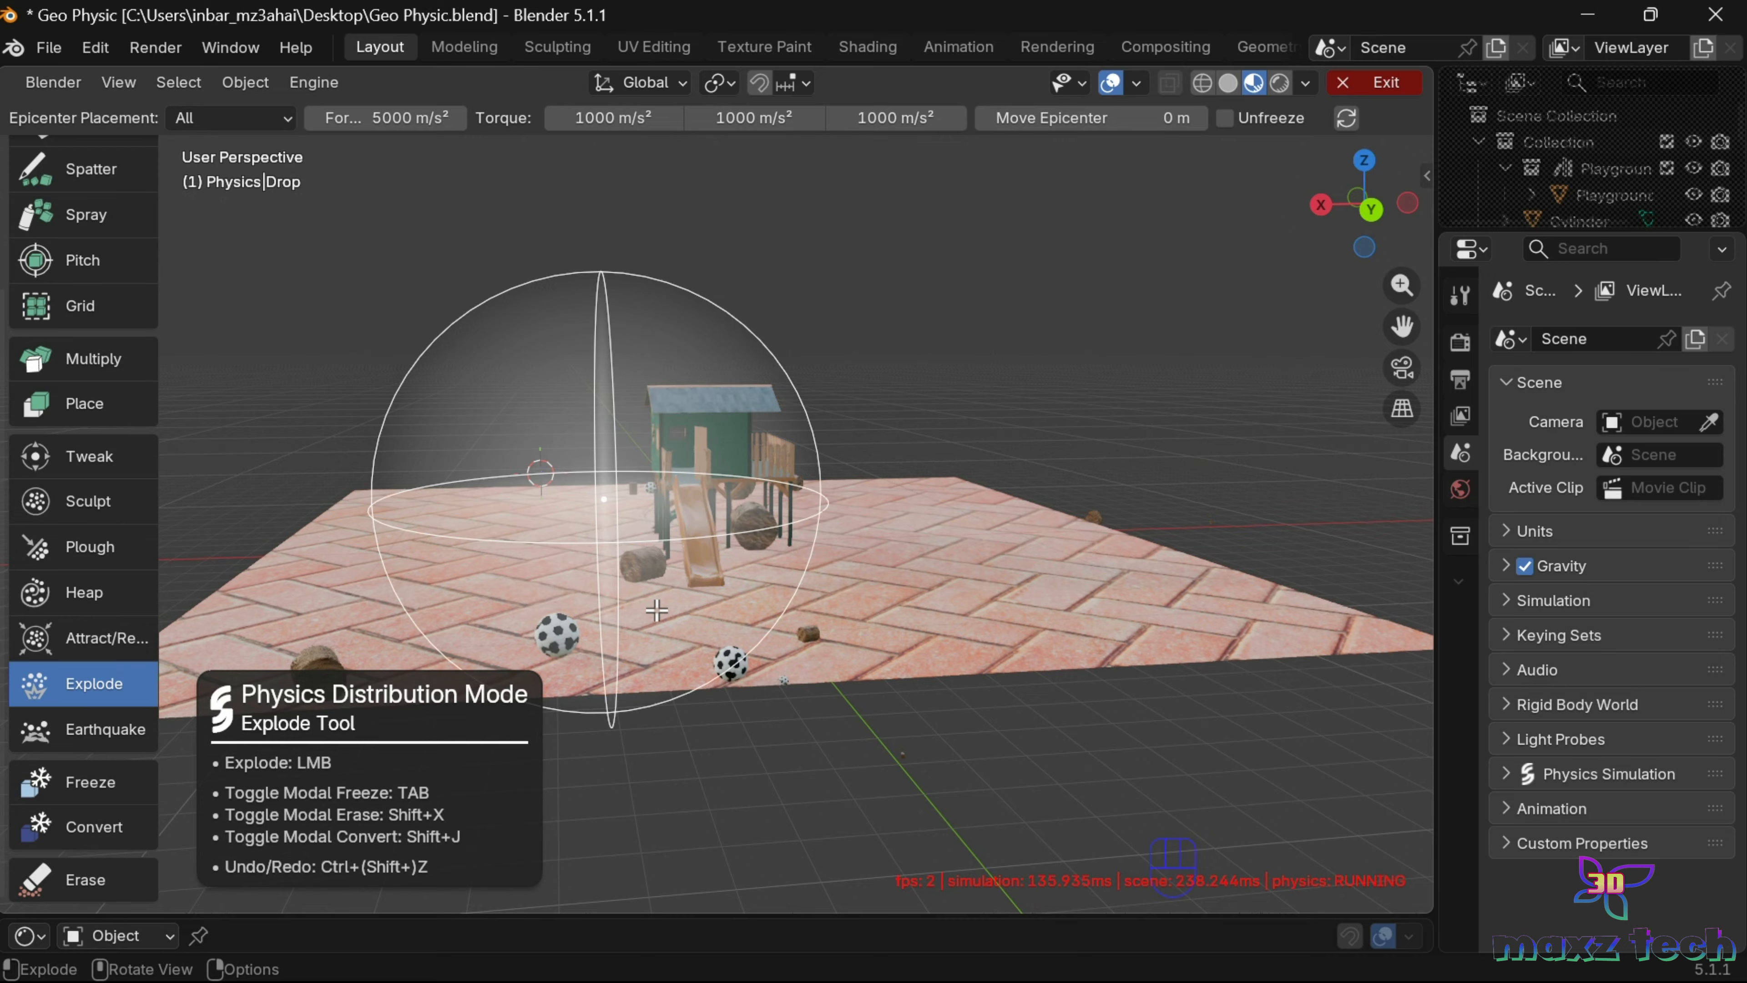
scroll(744, 590, up, 2)
click(1115, 465)
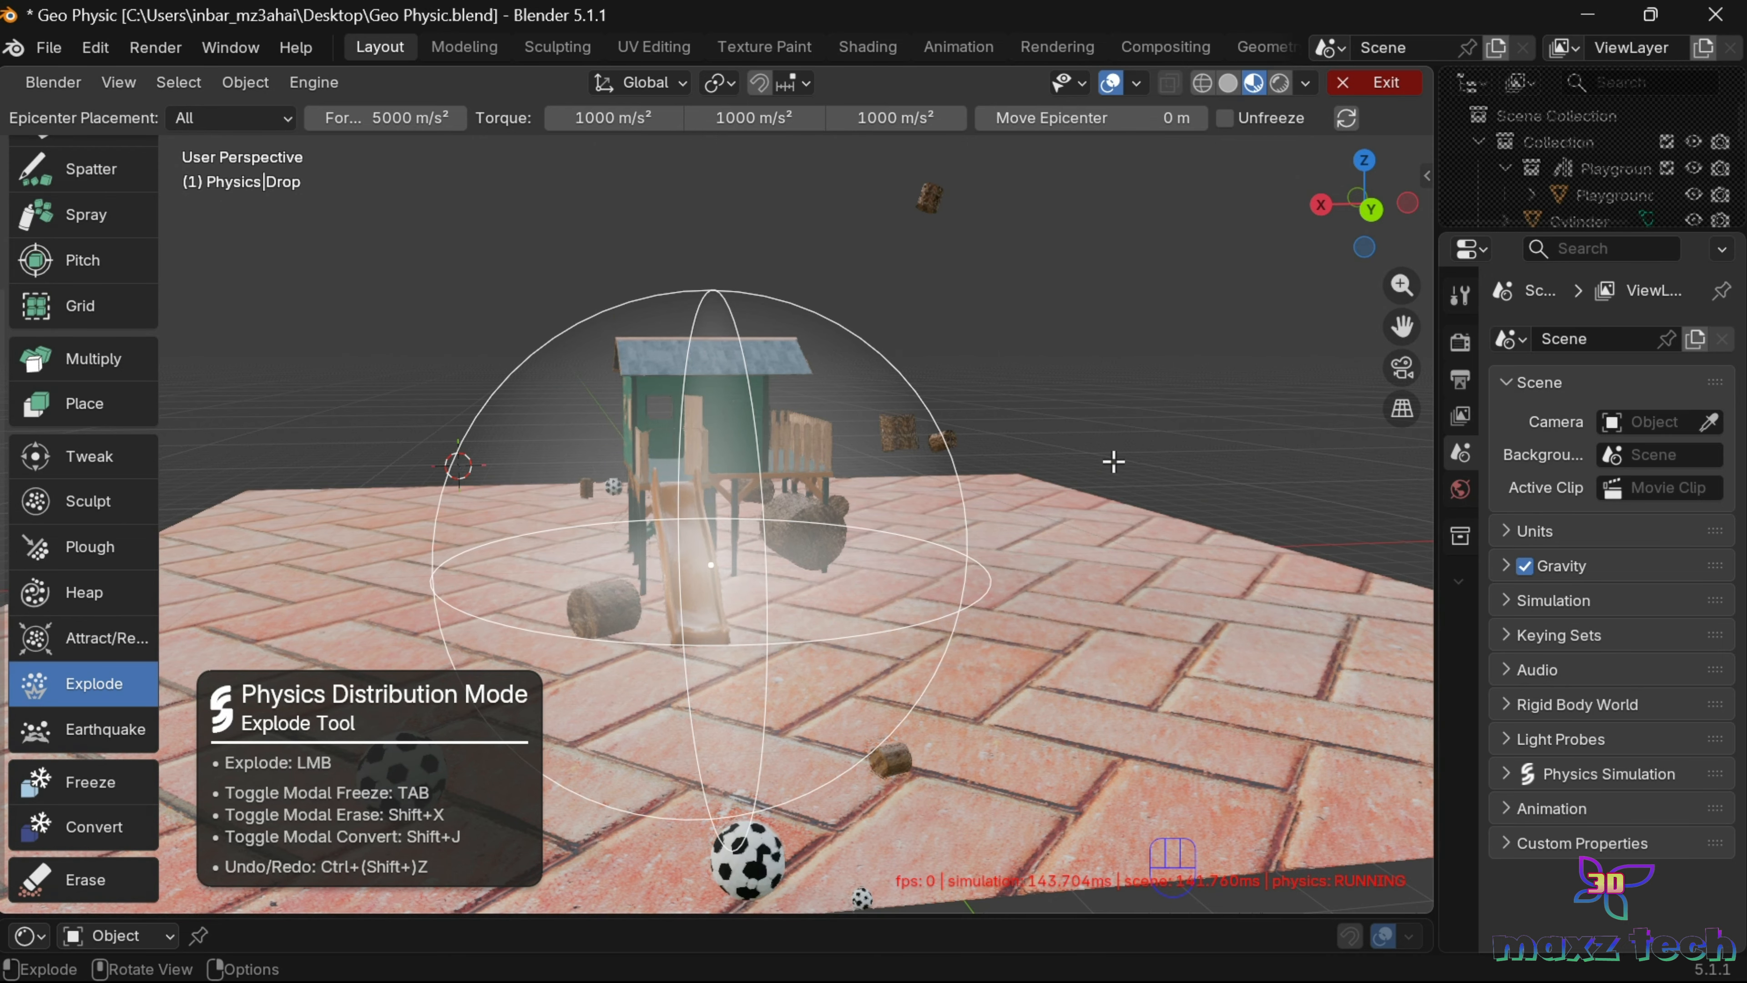
scroll(1128, 460, down, 4)
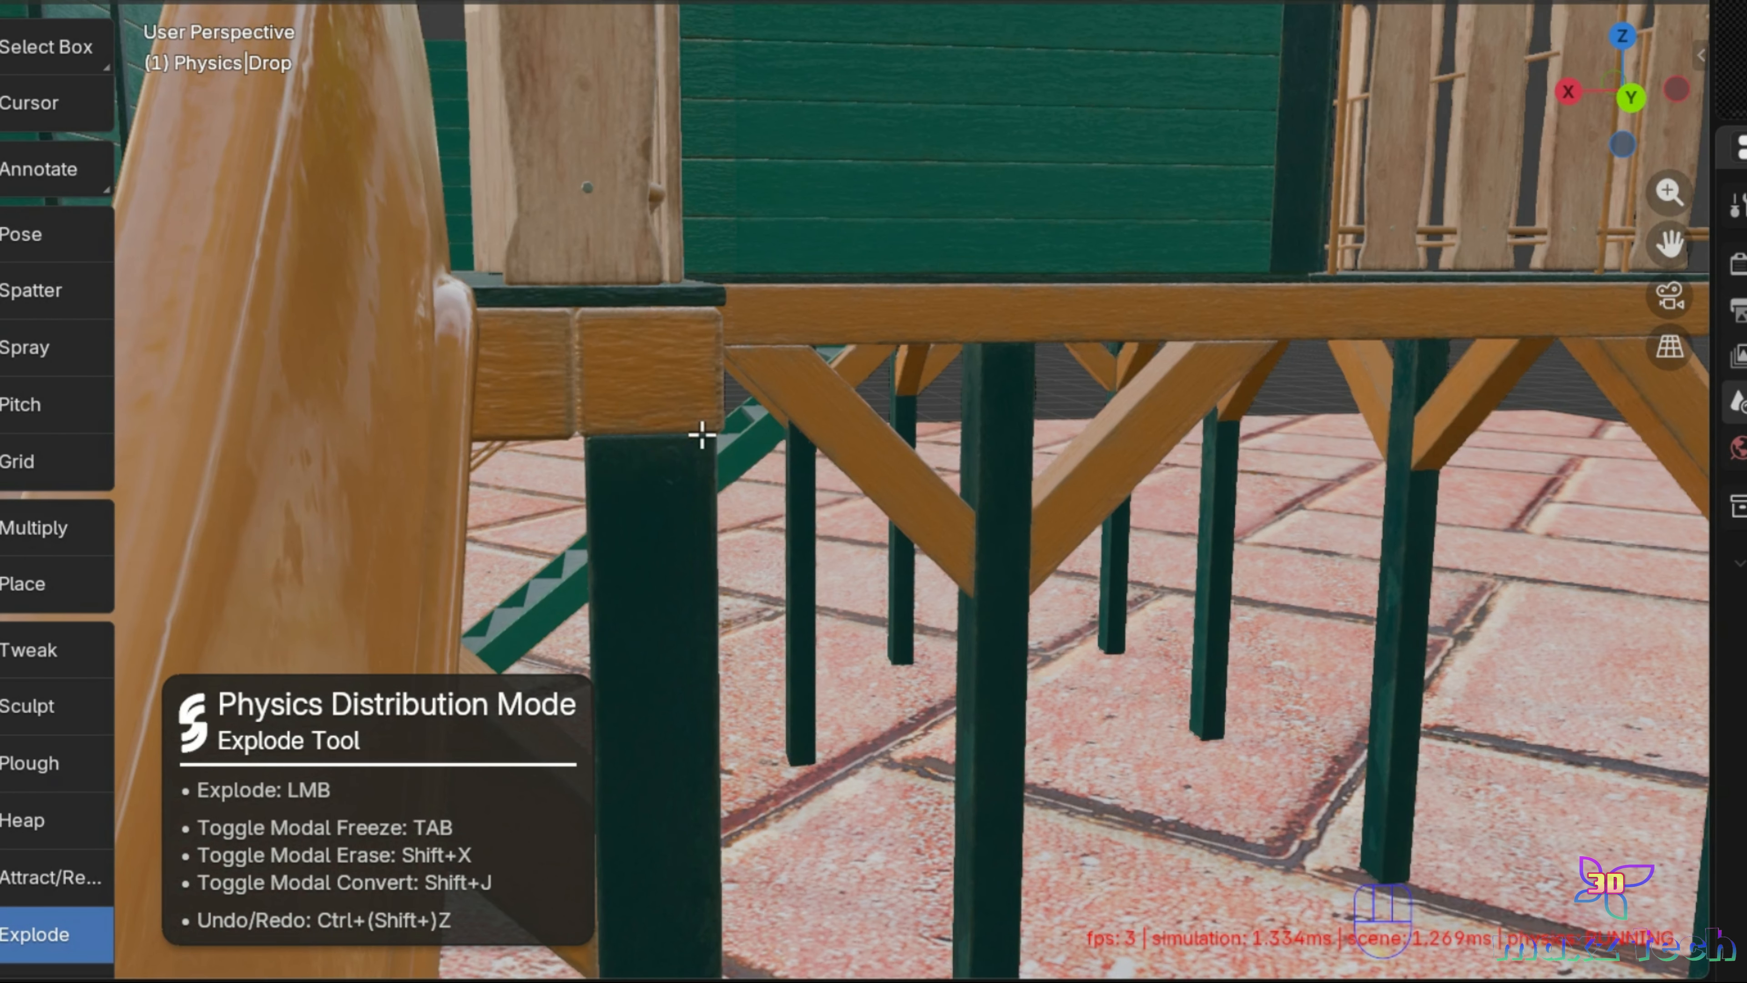
Step: Pose logs and balls inside the playhouse, on the ground around it and on its roof
scroll(702, 434, down, 3)
shift+middle_drag(955, 210, 1651, 207)
scroll(612, 644, up, 4)
middle_drag(1594, 128, 1548, 242)
click(45, 242)
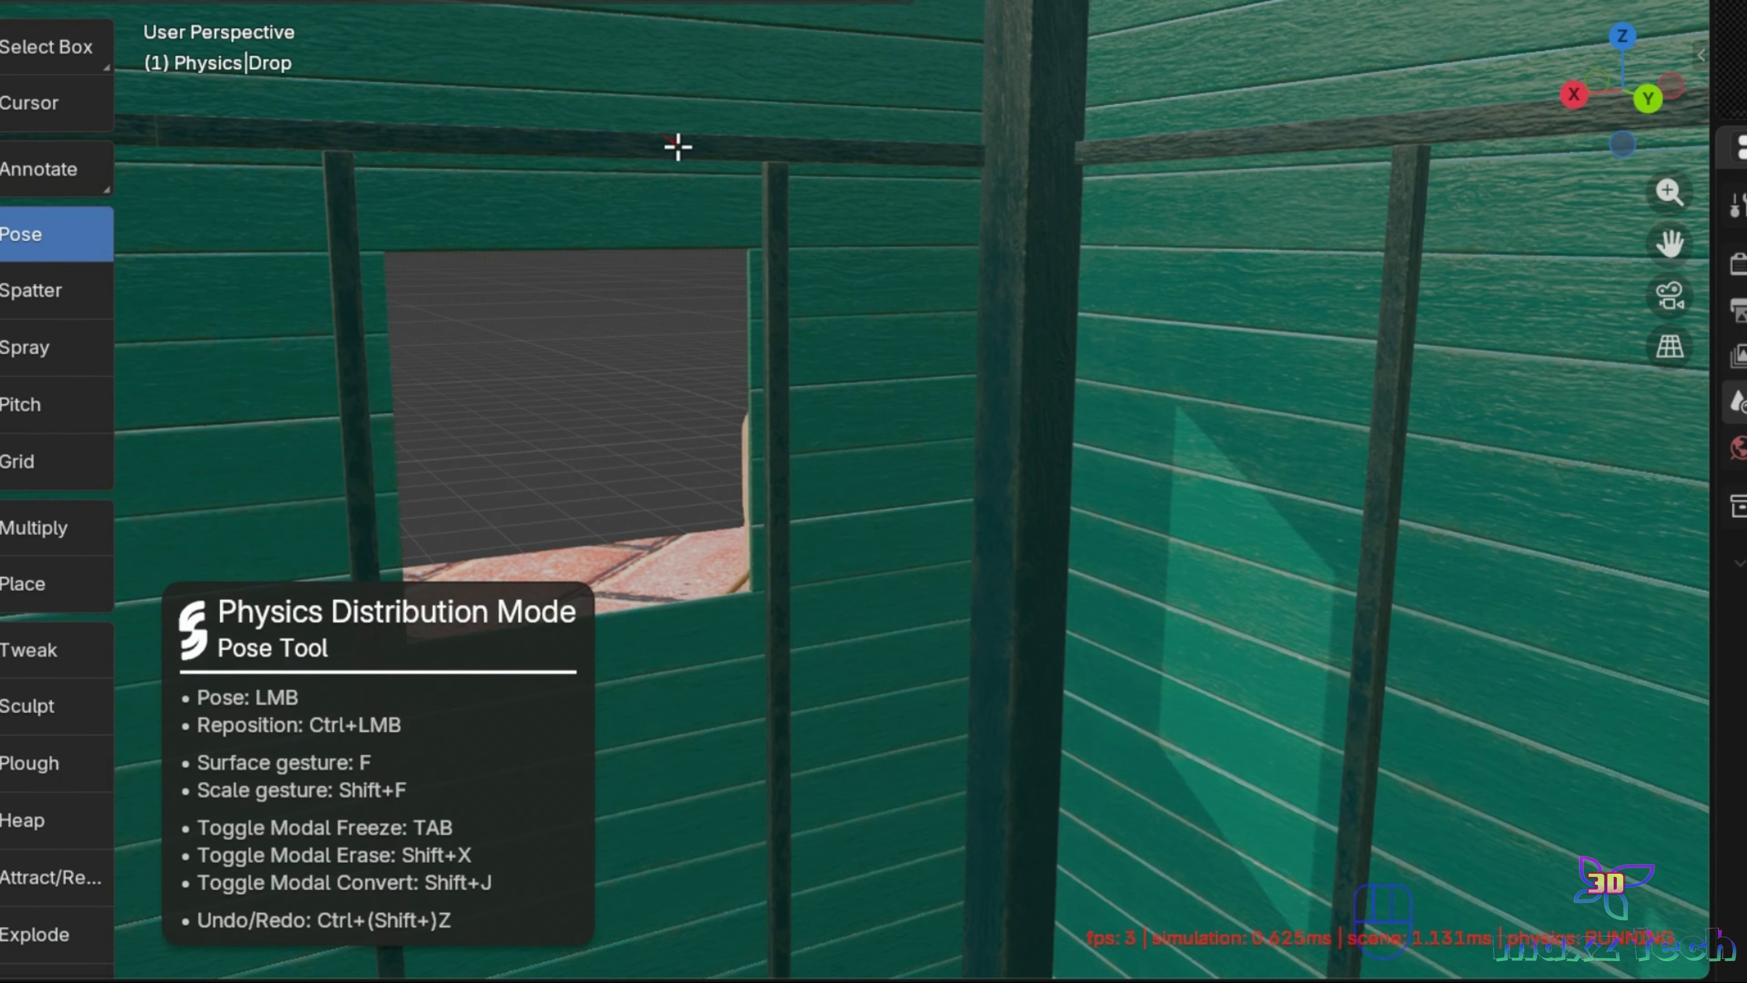
click(691, 134)
click(829, 134)
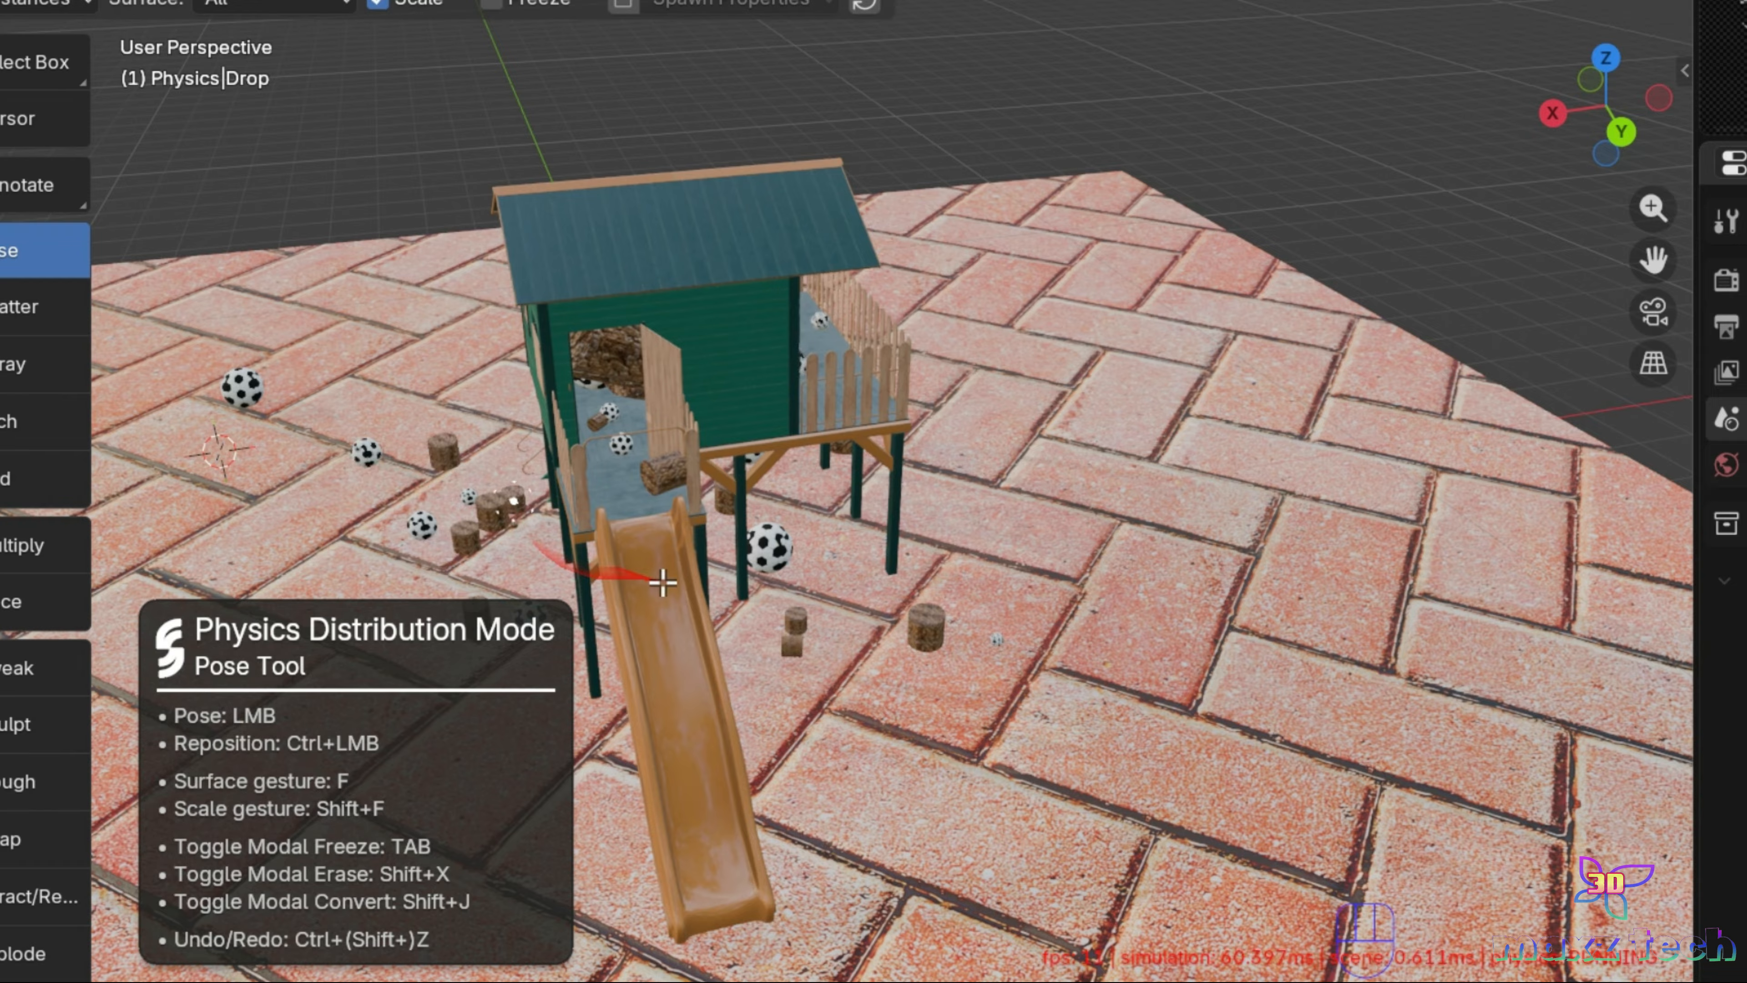
mouse_move(662, 583)
mouse_down()
mouse_move(959, 511)
mouse_move(838, 309)
mouse_move(956, 404)
mouse_move(661, 224)
mouse_up()
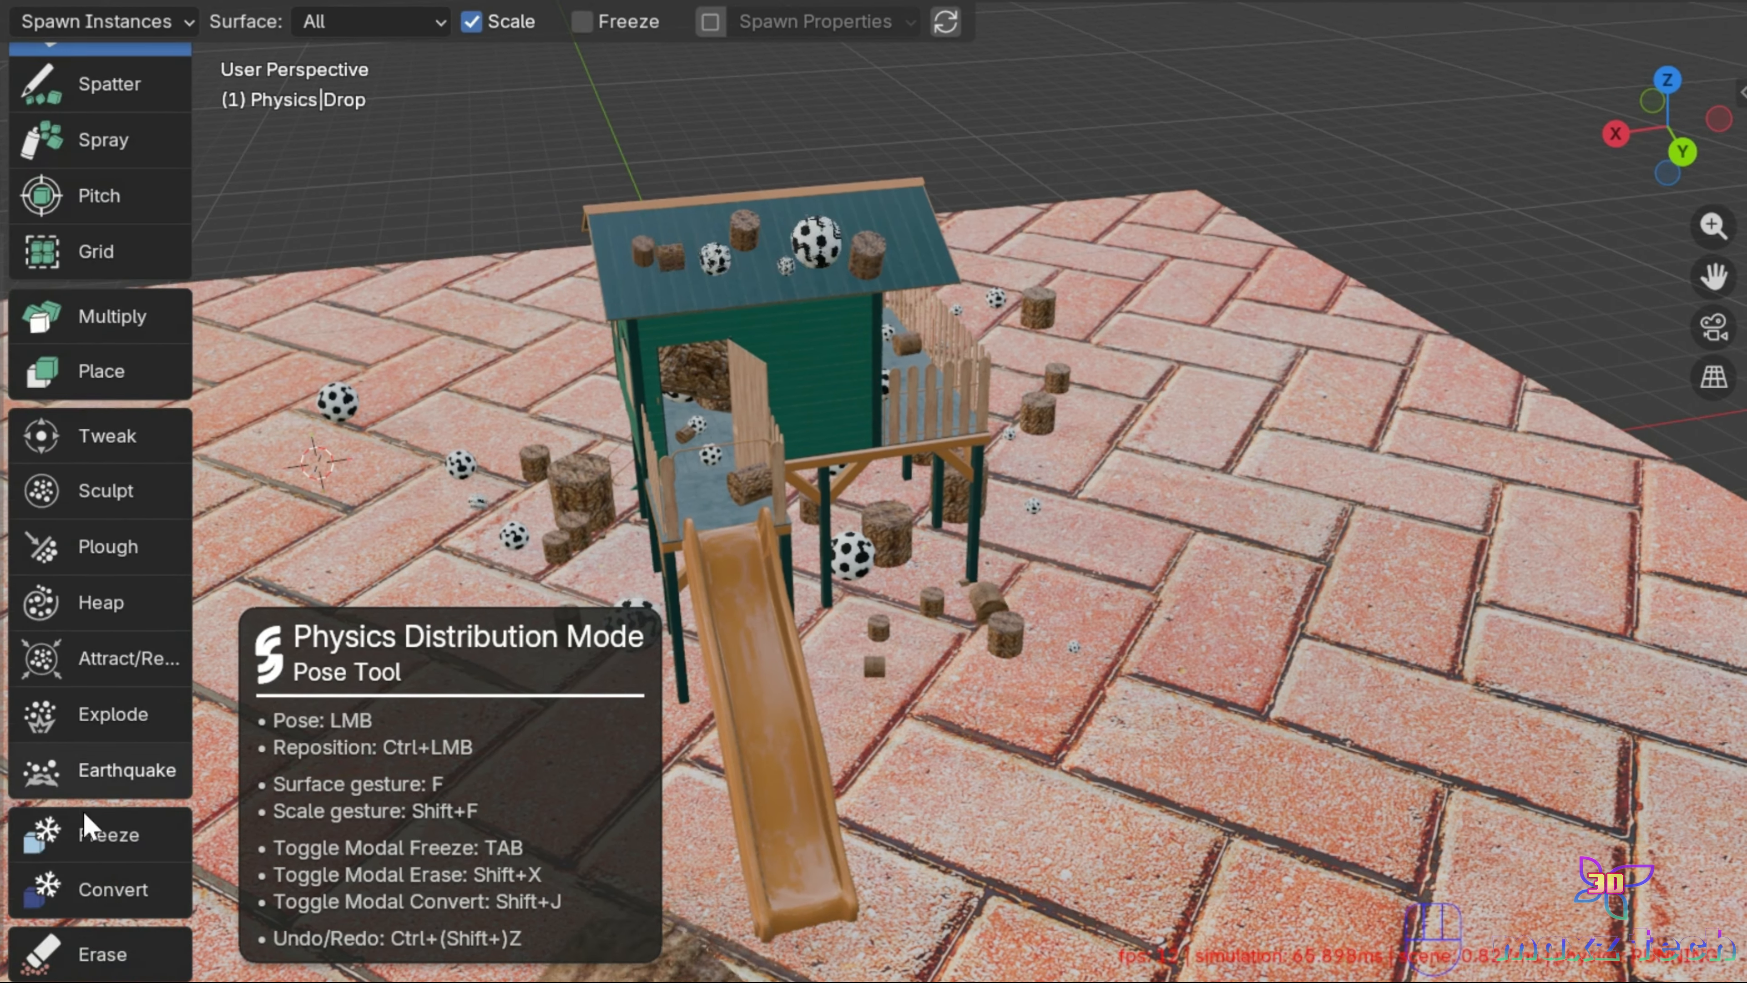
Step: Shake the playhouse objects with the Earthquake tool in All mode at a 500 ms interval and magnitude 1.00
click(96, 774)
mouse_move(734, 460)
mouse_down()
mouse_move(826, 477)
mouse_move(842, 570)
mouse_up()
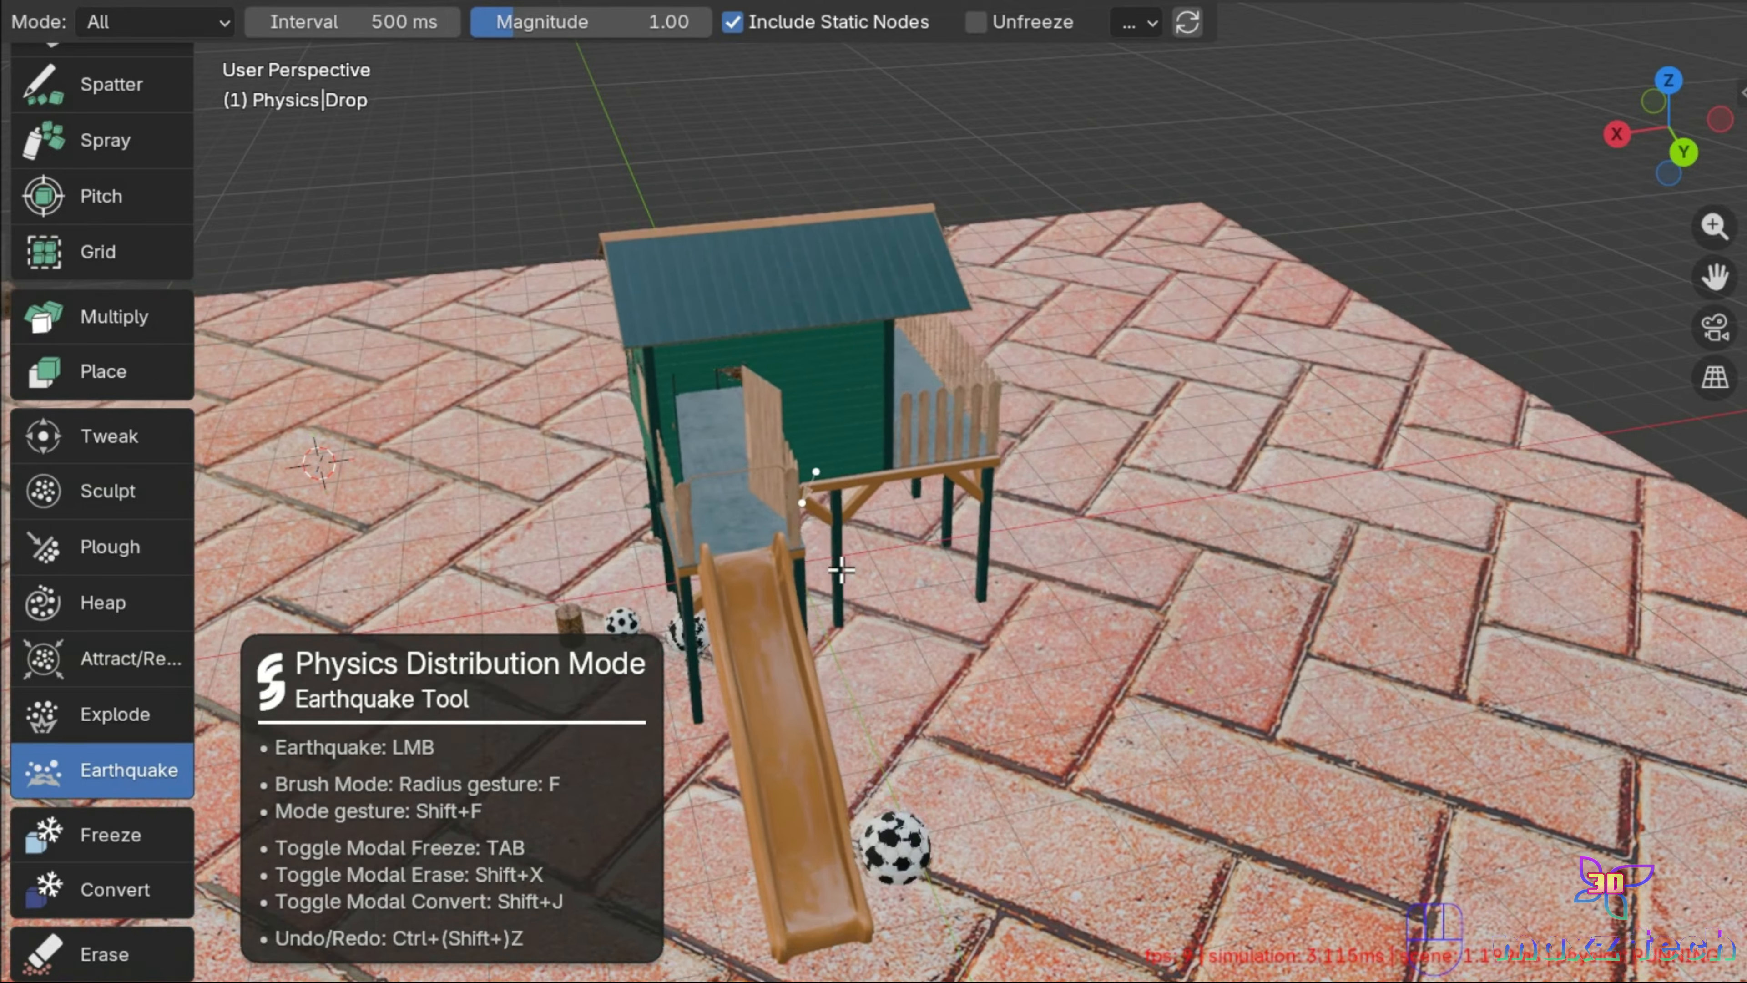
scroll(833, 597, down, 5)
click(833, 599)
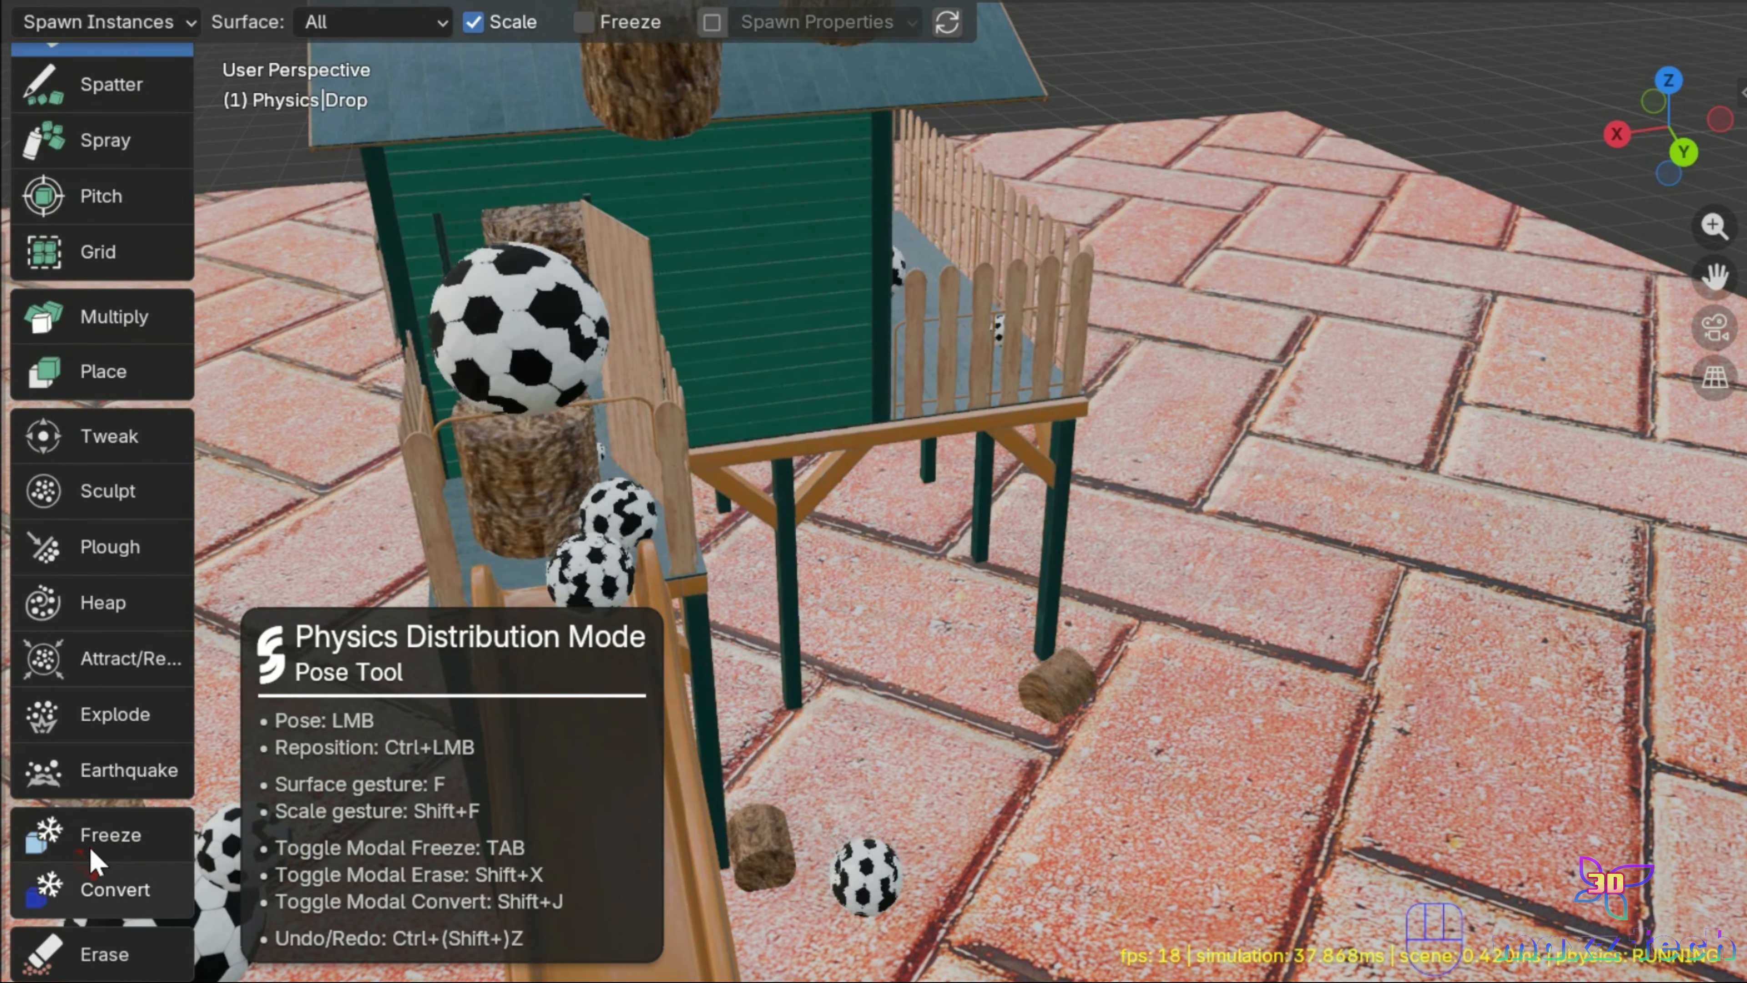
Step: Try the Freeze brush, pose logs and balls by the roof and doorway, and convert them to static with a 100 px radius
click(35, 856)
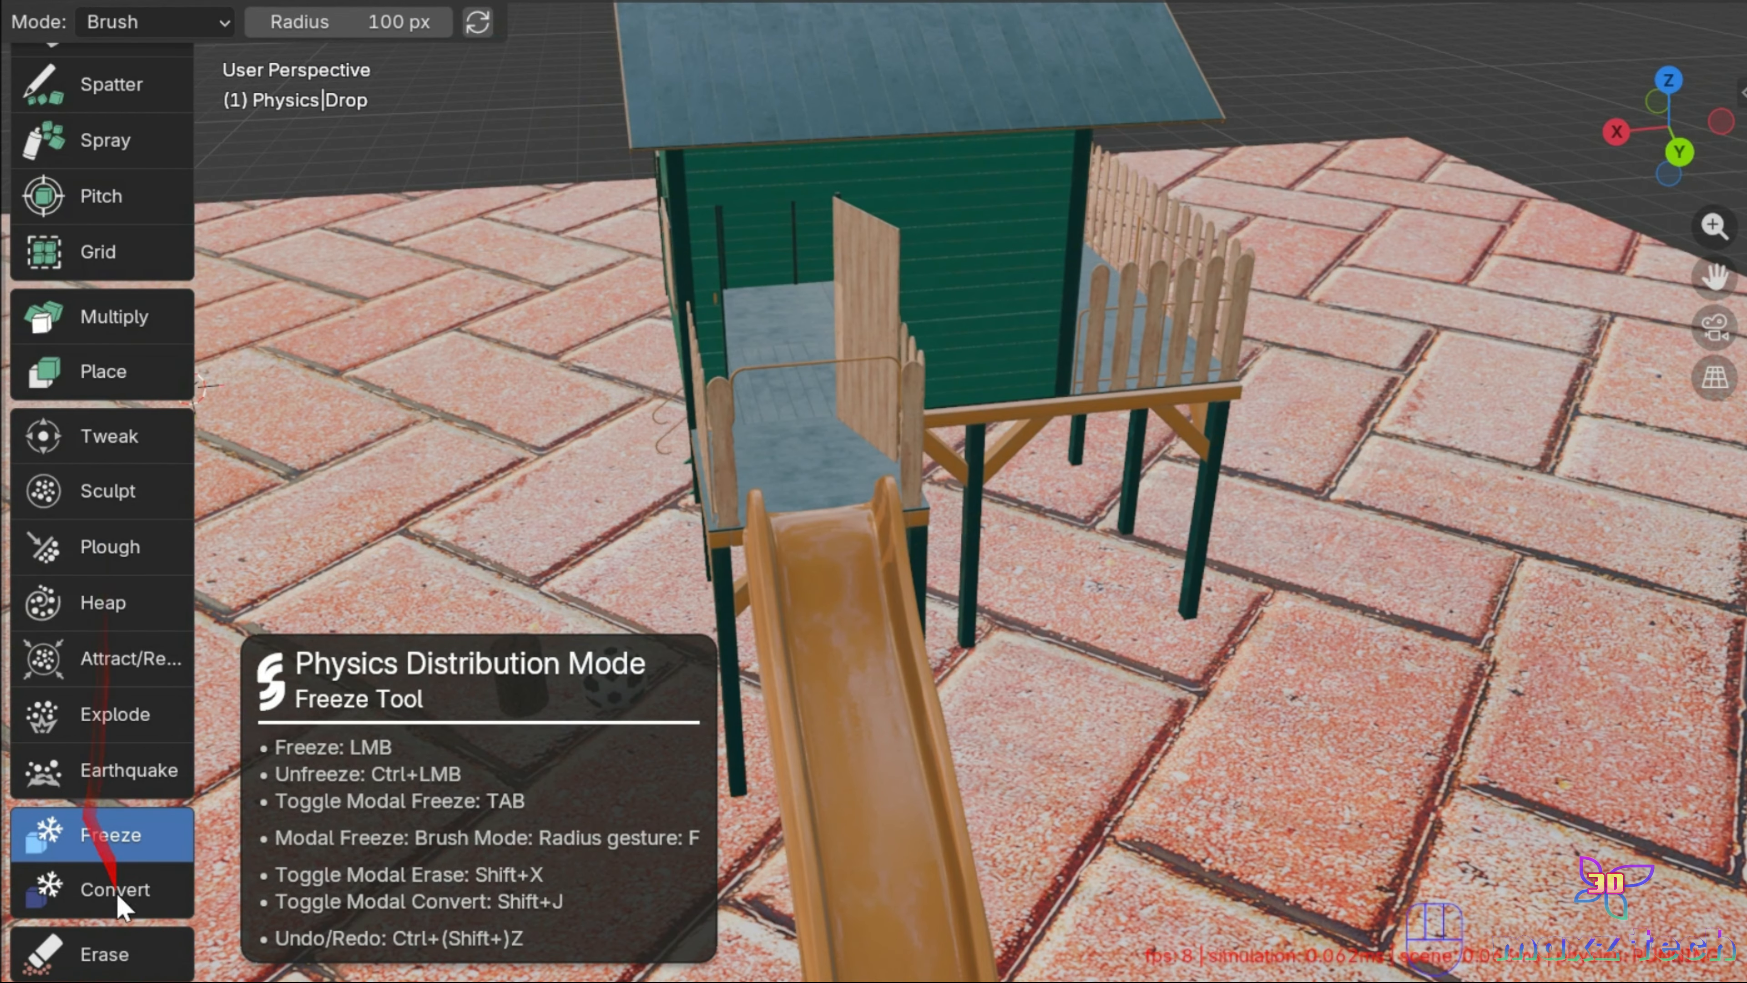
click(117, 889)
scroll(138, 723, up, 5)
click(103, 267)
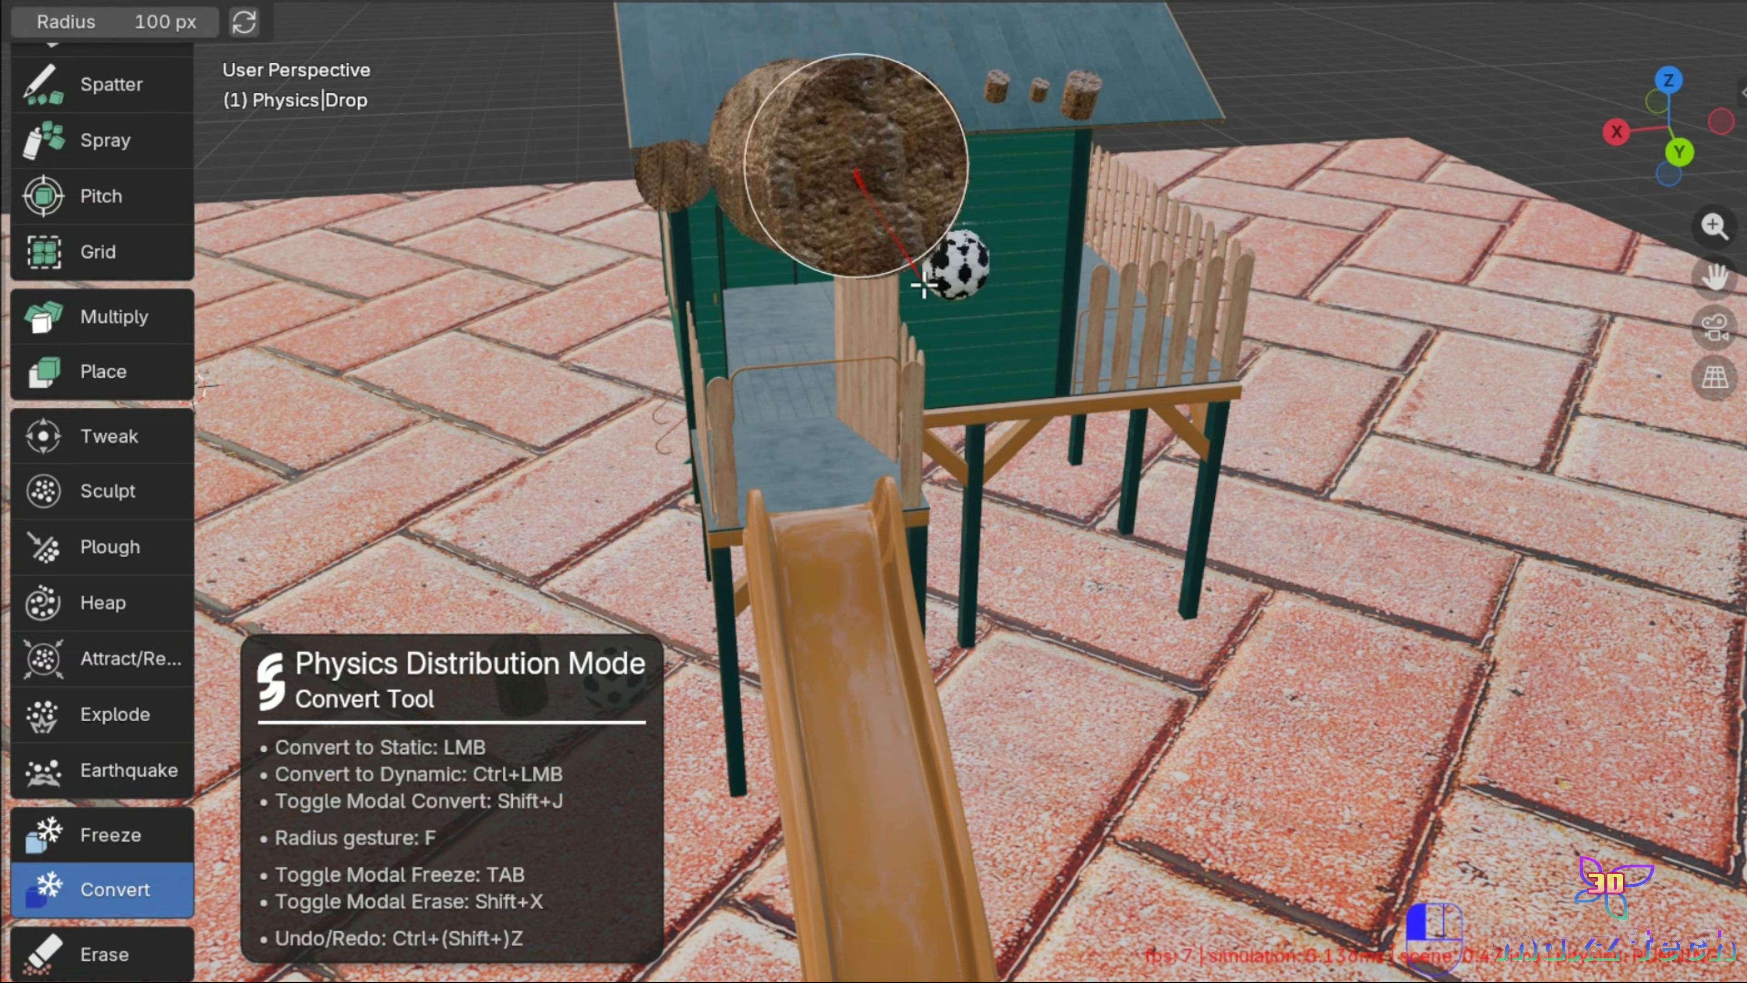
Step: Pose a log and balls around the slide and erase the dynamic objects with a 100 px Erase brush
click(110, 955)
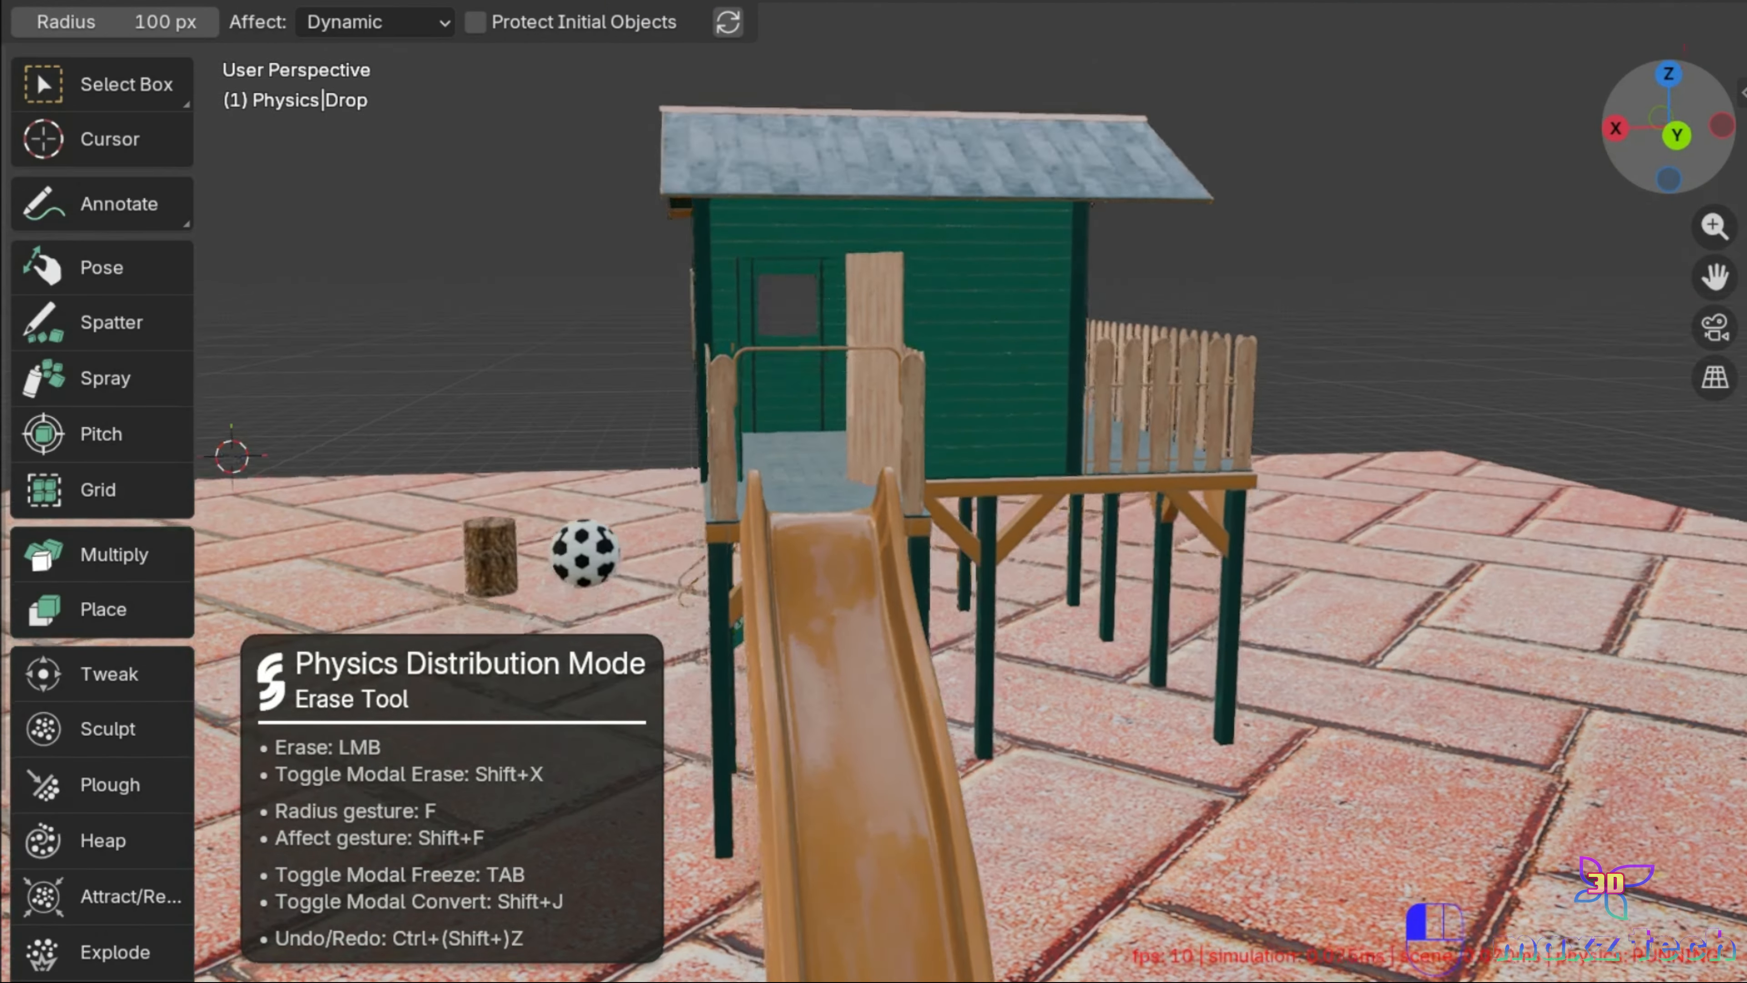
click(103, 267)
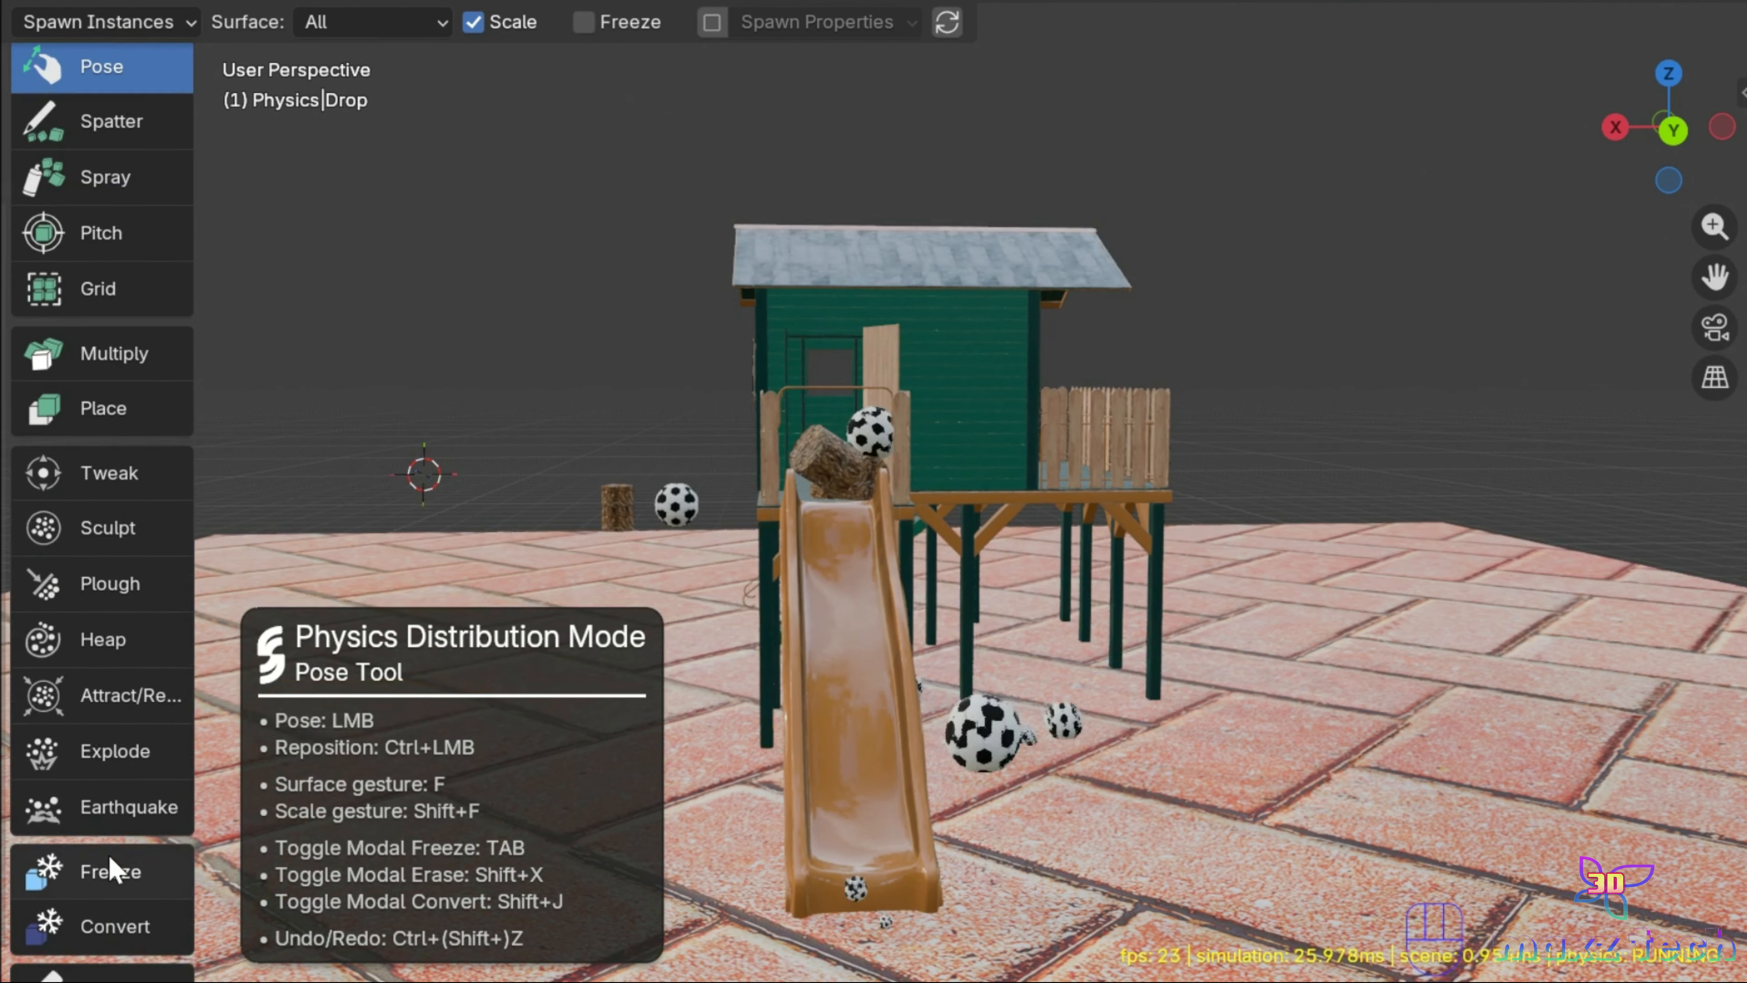
scroll(117, 866, down, 2)
click(103, 954)
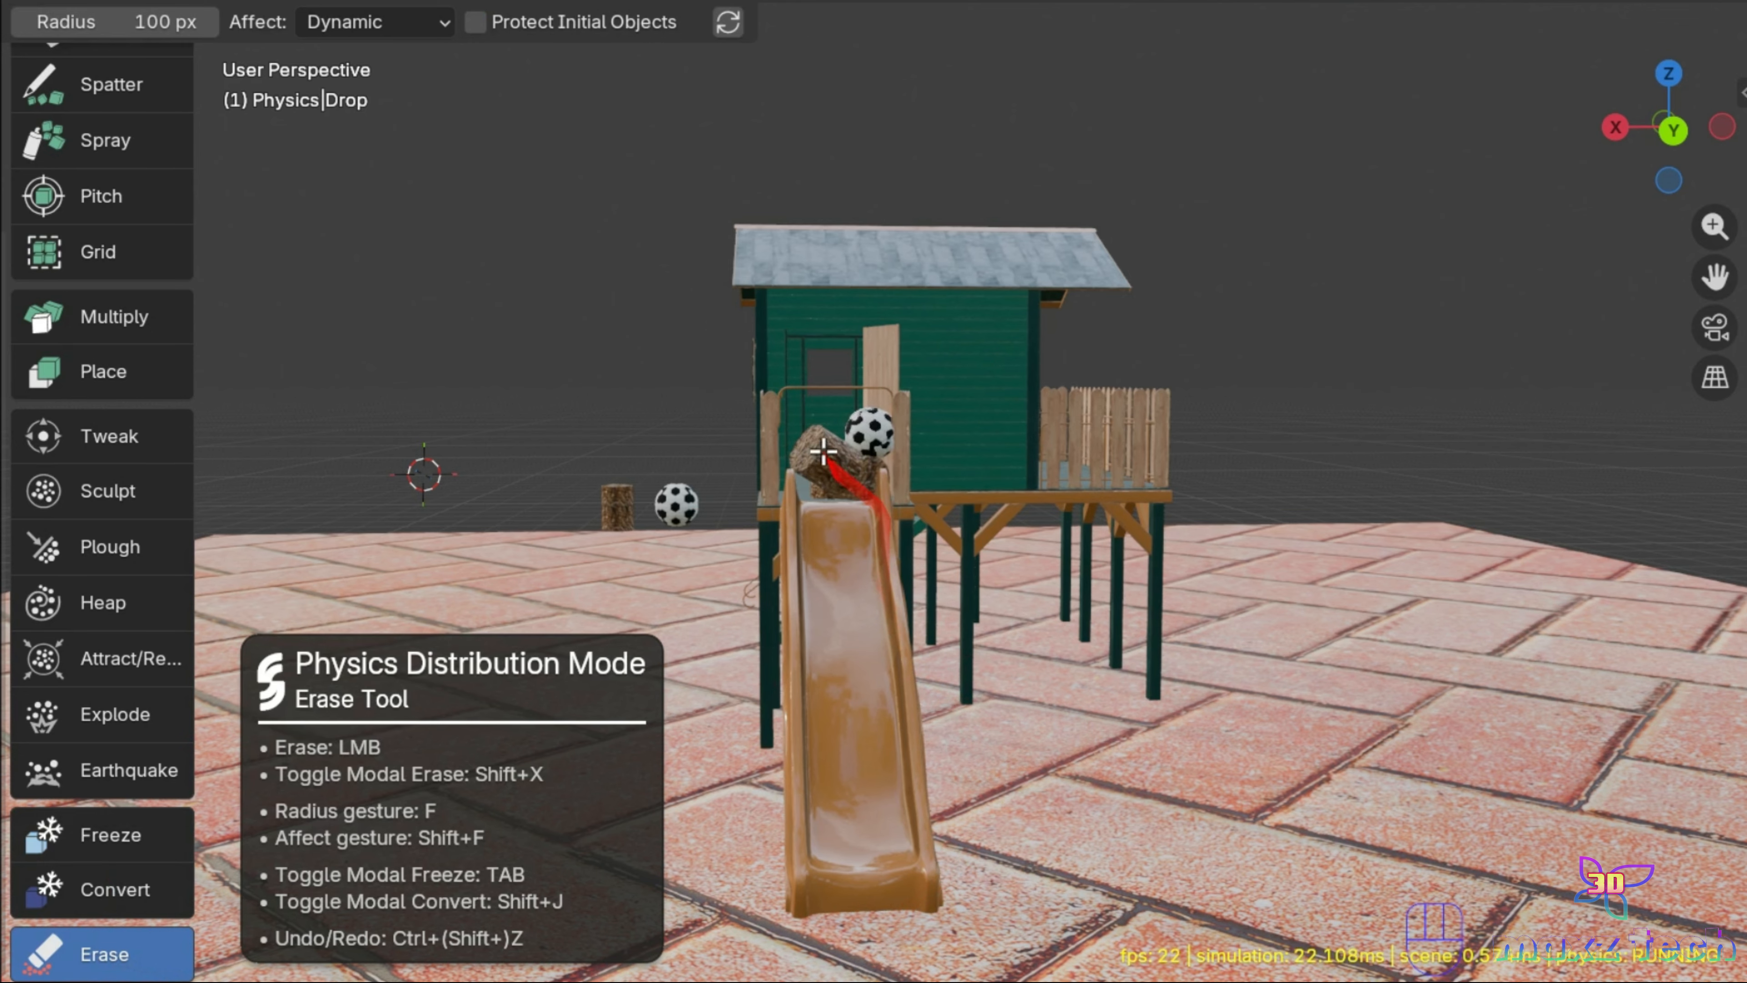